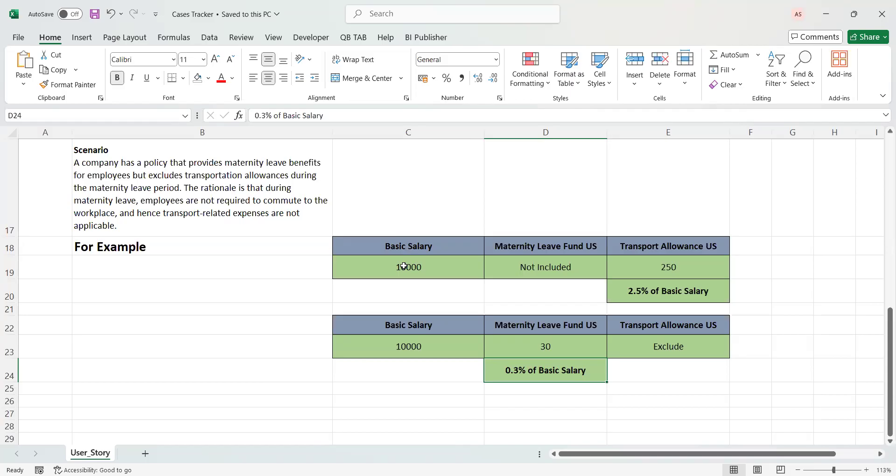
click(404, 266)
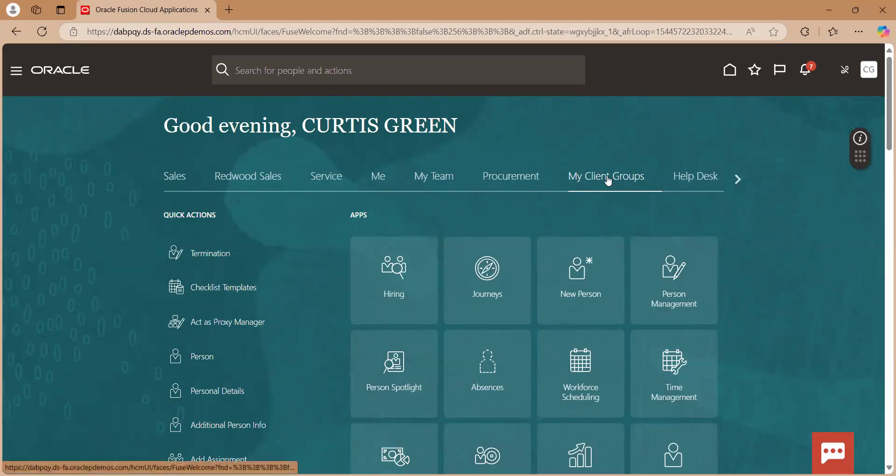
Open the Elements task in the Compensation work area of Oracle Fusion and start creating a new element
scroll(608, 180, down, 4)
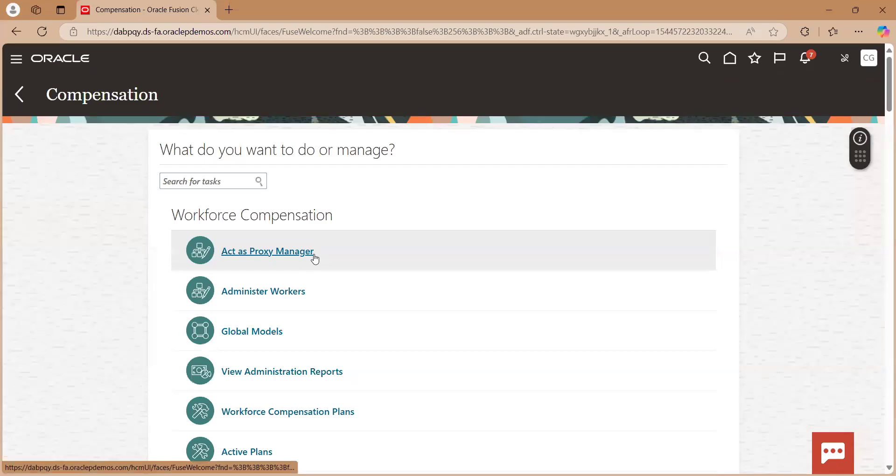
scroll(316, 259, down, 20)
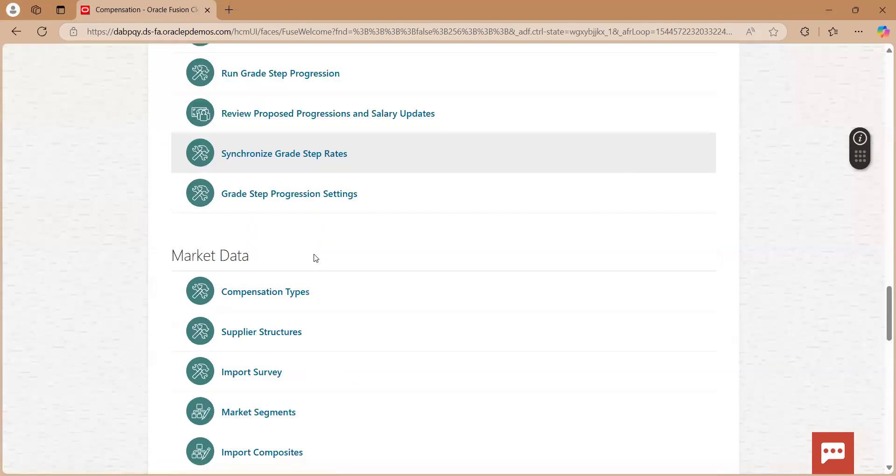
click(227, 137)
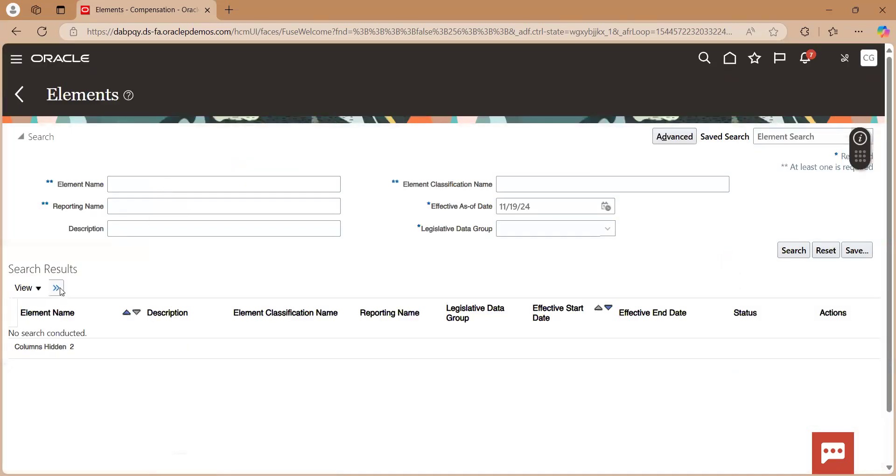
click(57, 287)
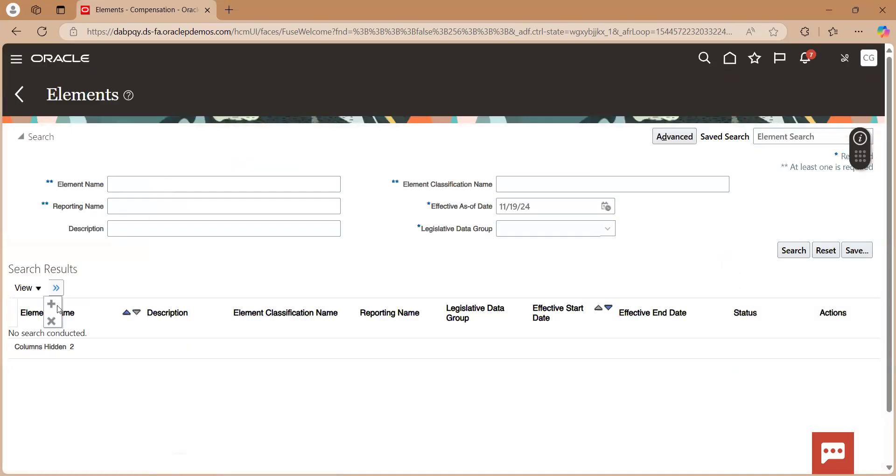
click(51, 304)
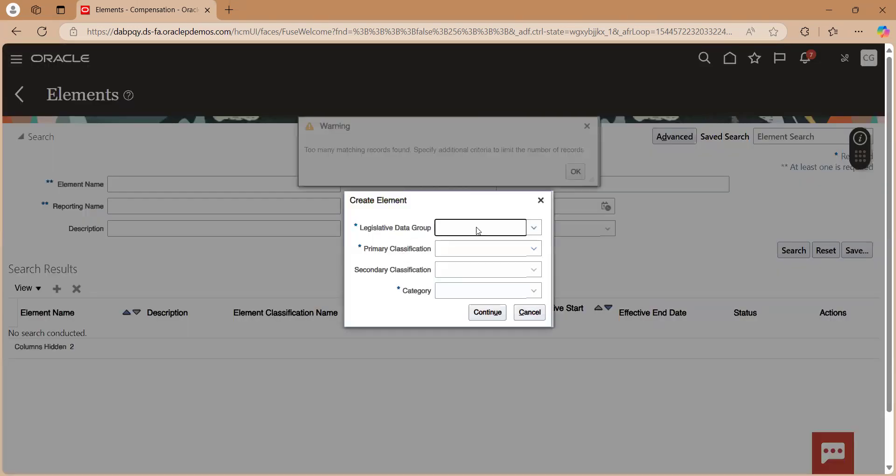
Create the element in the US Legislative Data Group with primary classification Standard Earnings and category Standard
click(478, 228)
key(u)
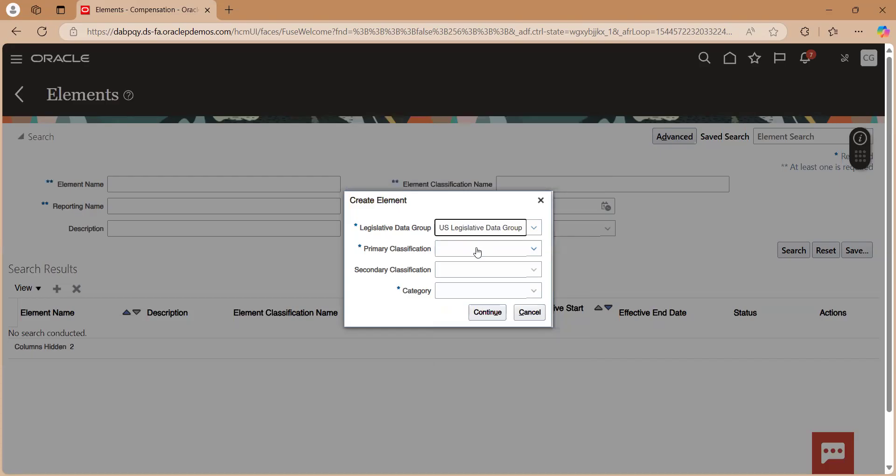
click(476, 250)
scroll(457, 417, down, 1)
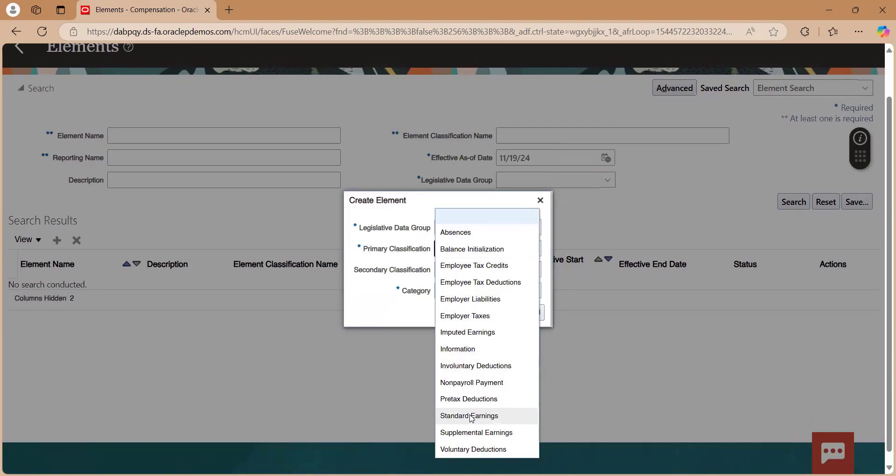
click(470, 416)
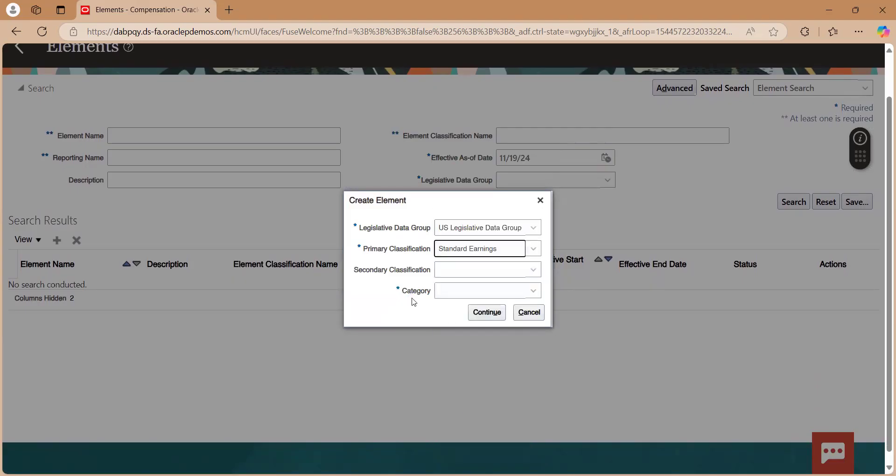
click(480, 292)
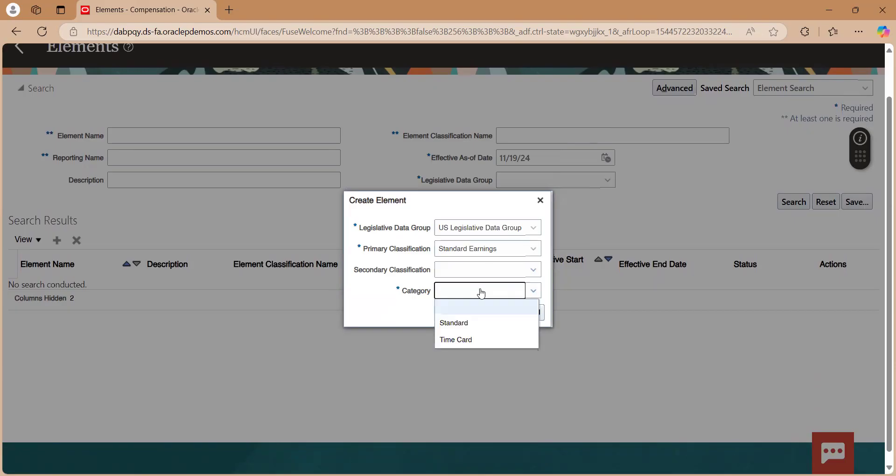
click(465, 323)
click(471, 317)
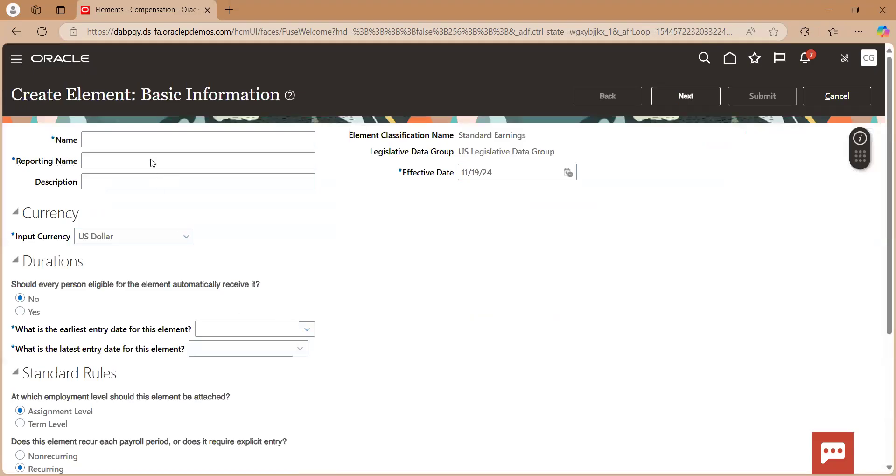
Enter Transport Allowance US as the element's name and reporting name
click(154, 142)
text(Tras)
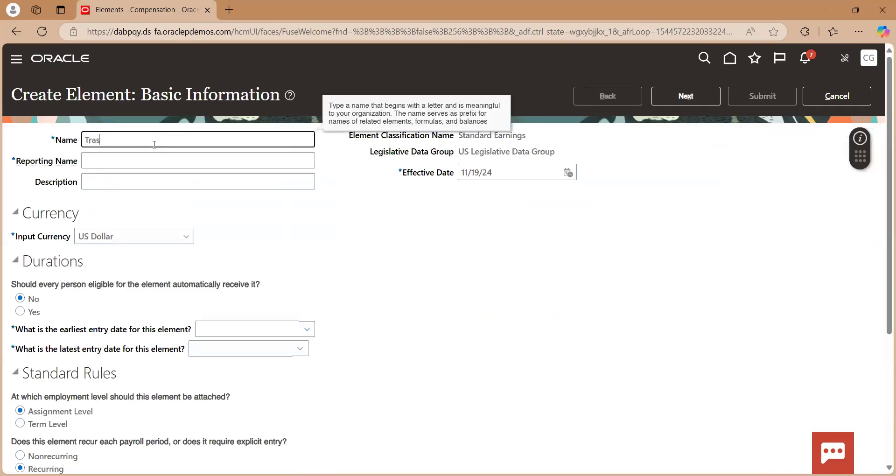
key(BackSpace)
text(nsport Allowance US)
key(ctrl+shift+Left)
key(shift+Home)
key(ctrl+c)
key(Tab)
key(ctrl+v)
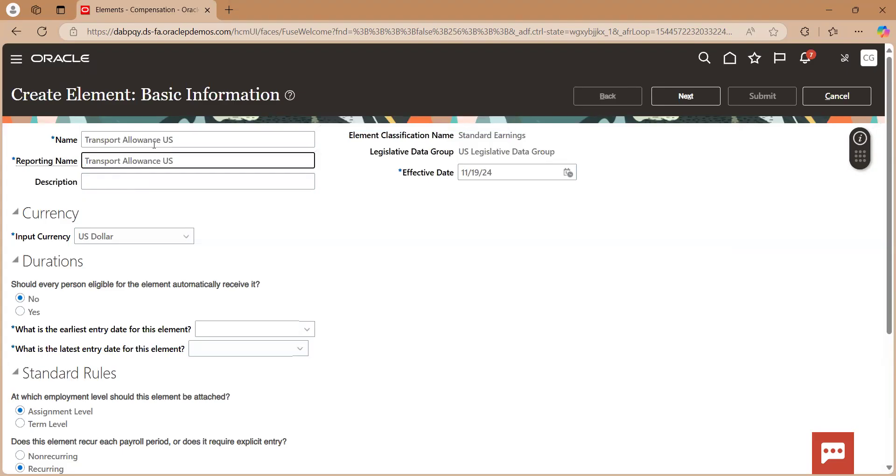
Set the effective date to 1/1/01 and the earliest entry date to First Standard Earning Date
key(Tab)
key(Tab)
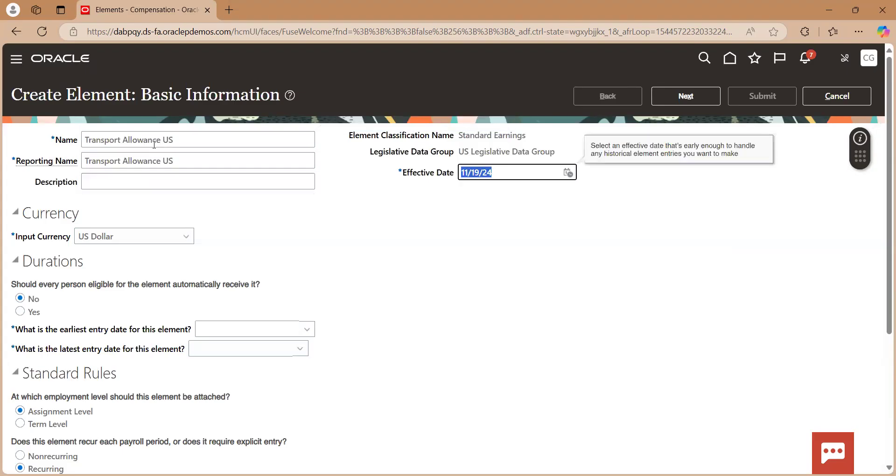
text(1/11/1)
click(234, 327)
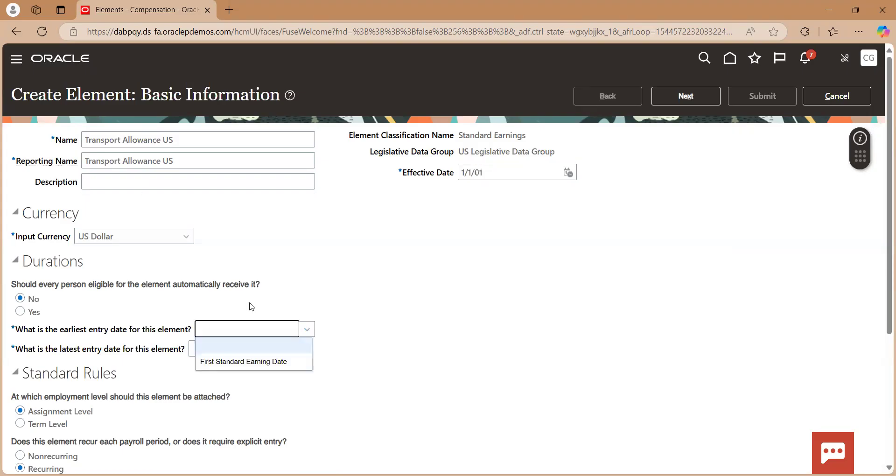
scroll(250, 306, down, 1)
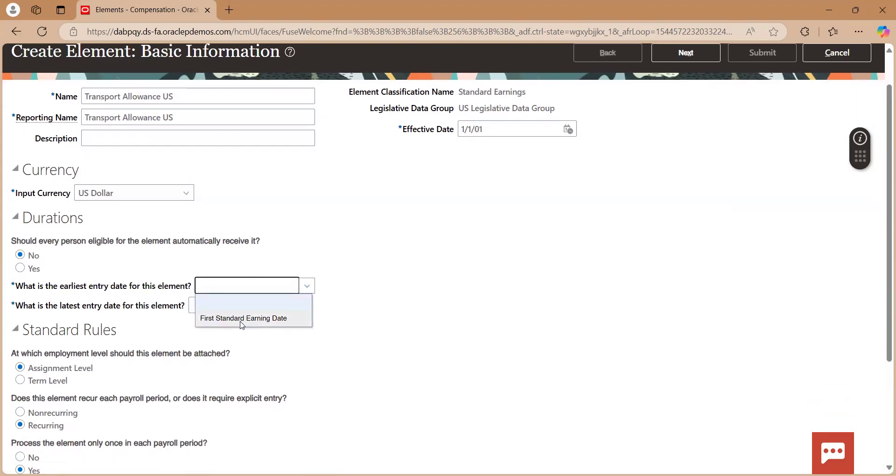
click(242, 319)
click(238, 289)
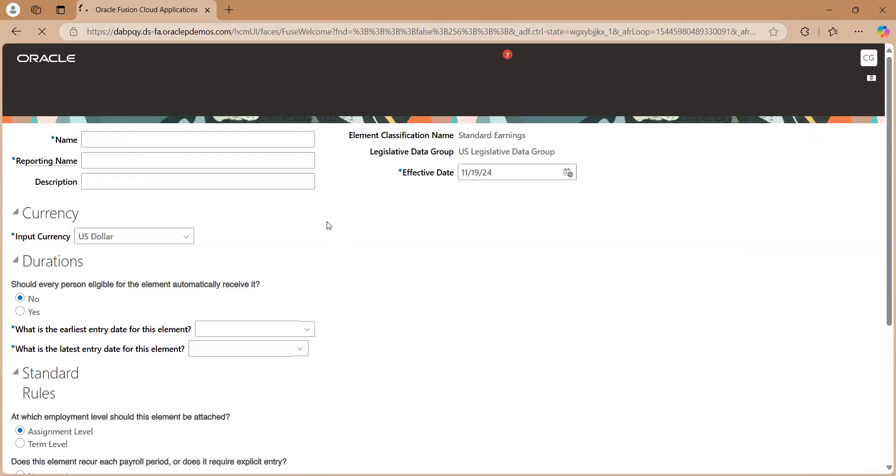
Fill in the blank form with Transport Allowance US as name and reporting name, and 1/1/01 as effective date
click(158, 140)
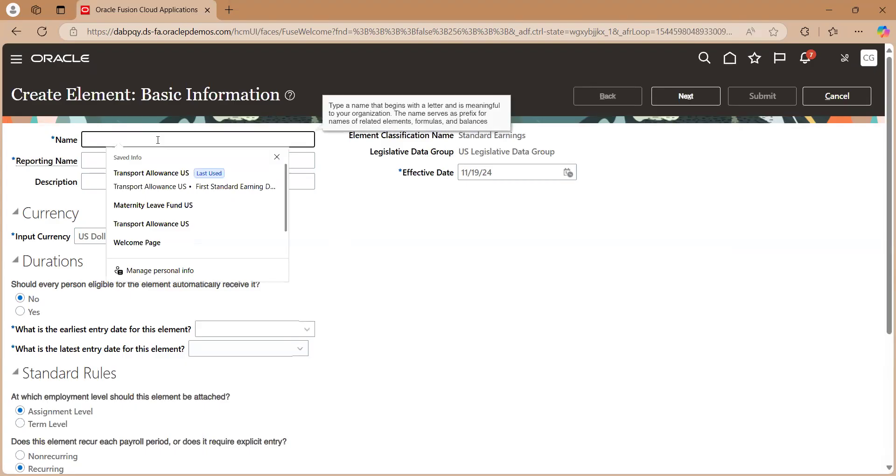
text(Transport Allowance US)
key(Tab)
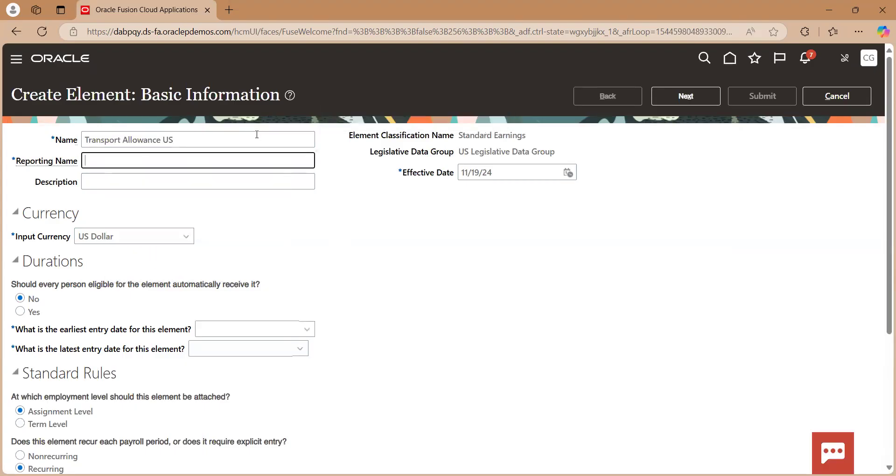
click(504, 172)
text(1/1/1)
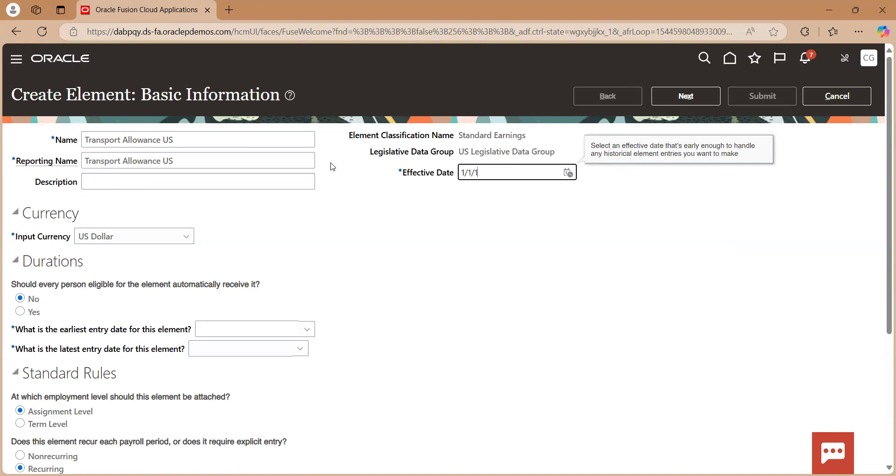
Set the earliest entry date to First Standard Earning Date and the latest to Last Standard Earning Date, and continue to the additional details
click(261, 328)
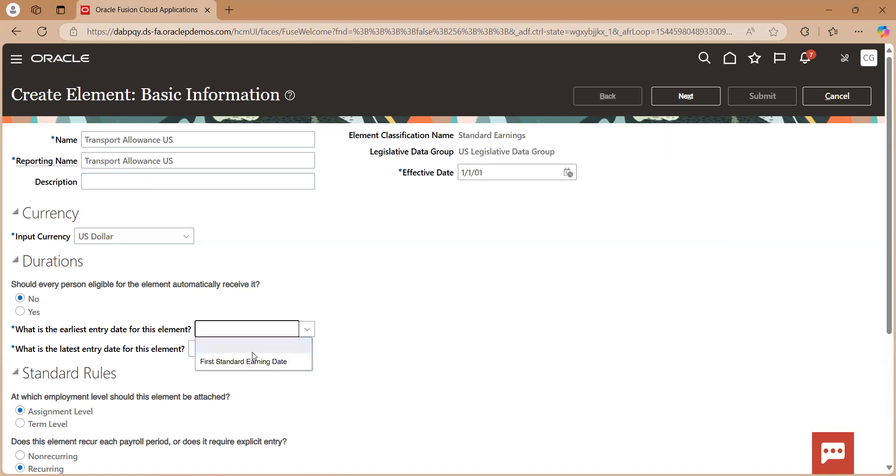
click(249, 363)
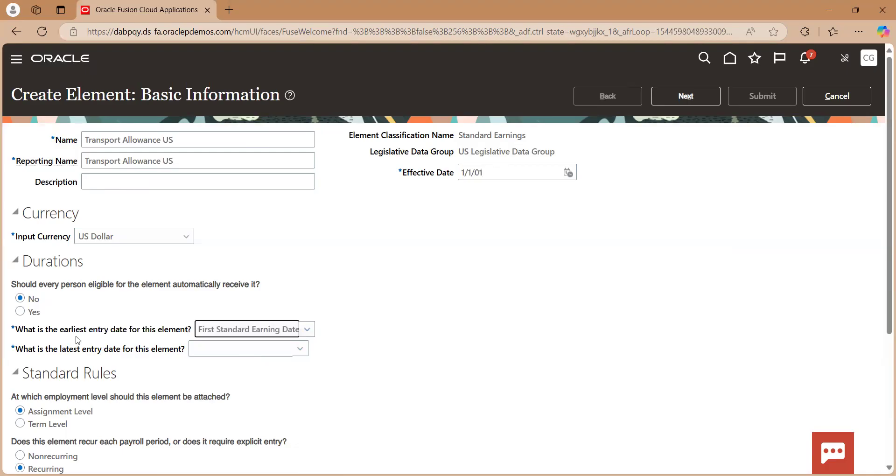
click(227, 350)
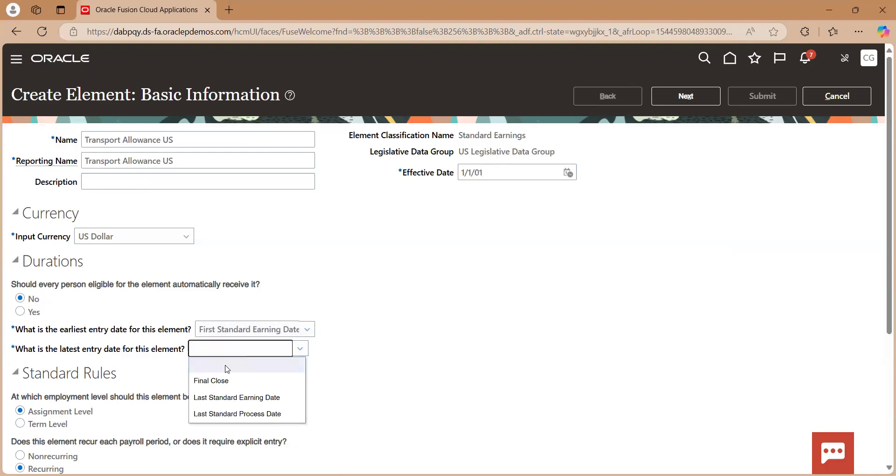
click(225, 397)
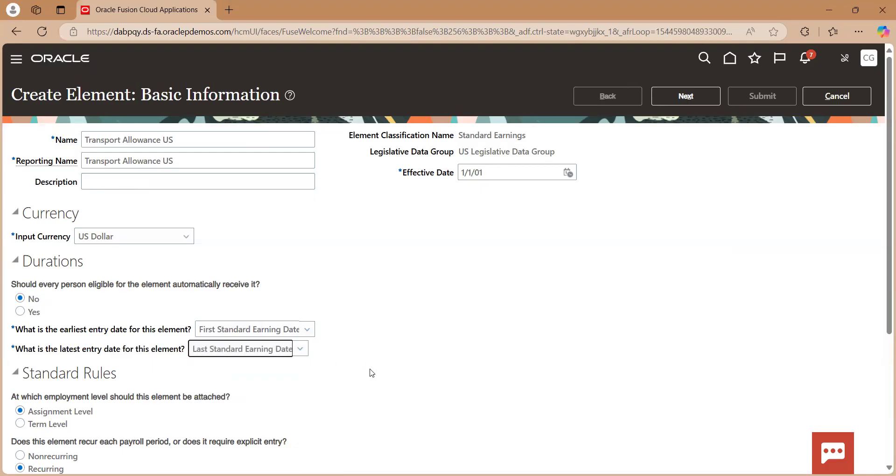
scroll(607, 254, down, 2)
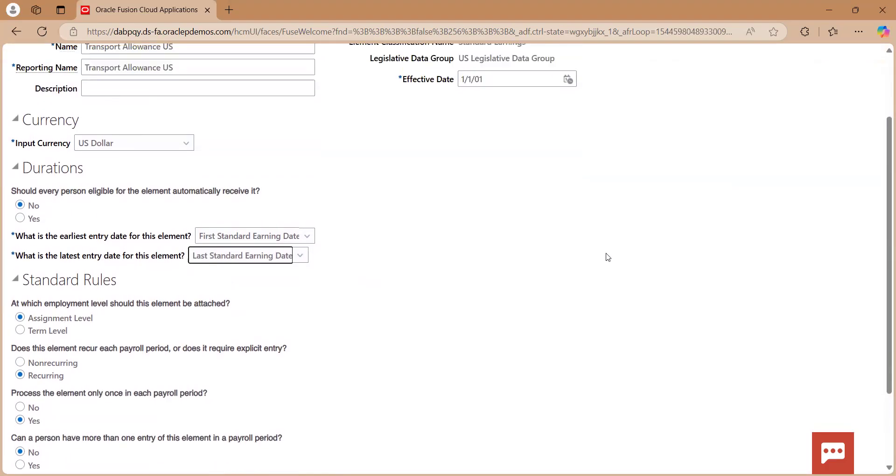
scroll(608, 257, up, 1)
scroll(764, 94, up, 1)
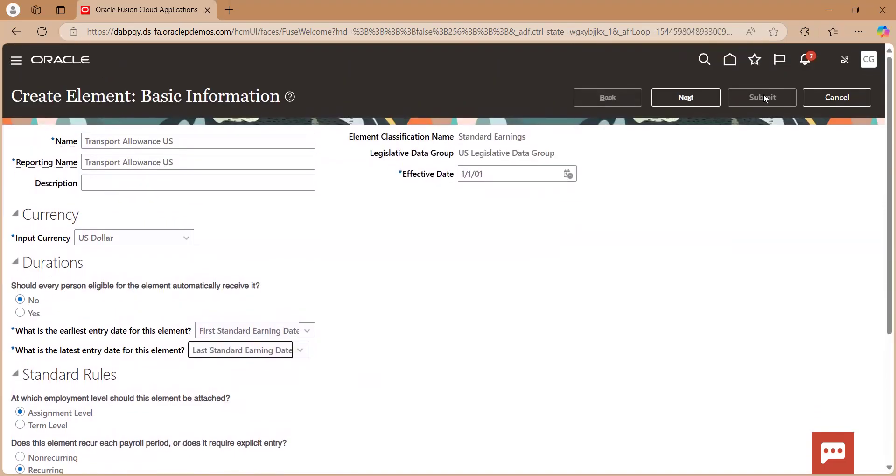
click(696, 98)
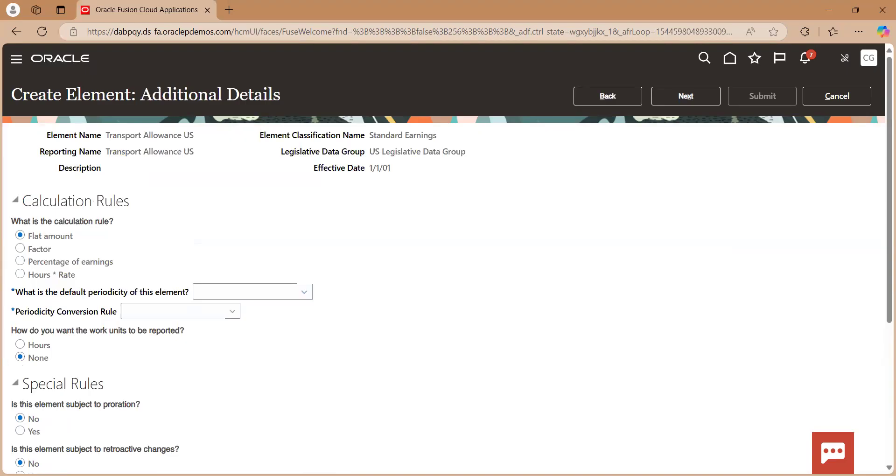
Check the transport allowance example in the Excel workbook, and set the element's calculation rule to Percentage of earnings
key(alt+Tab)
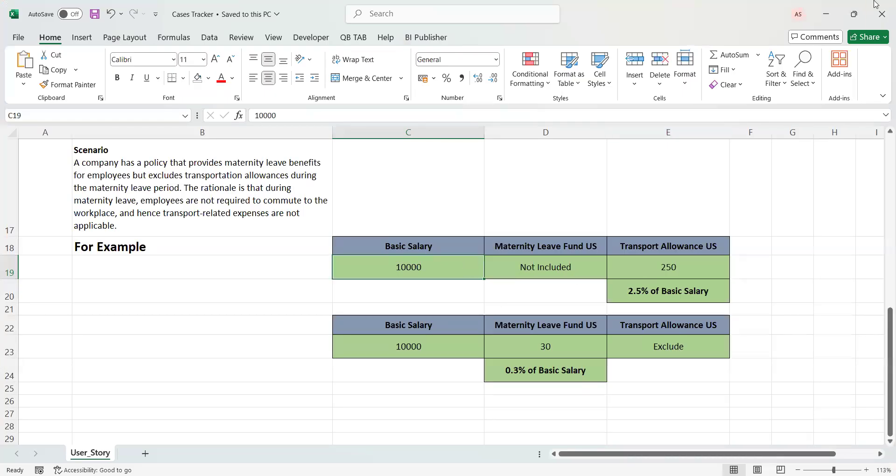
click(834, 13)
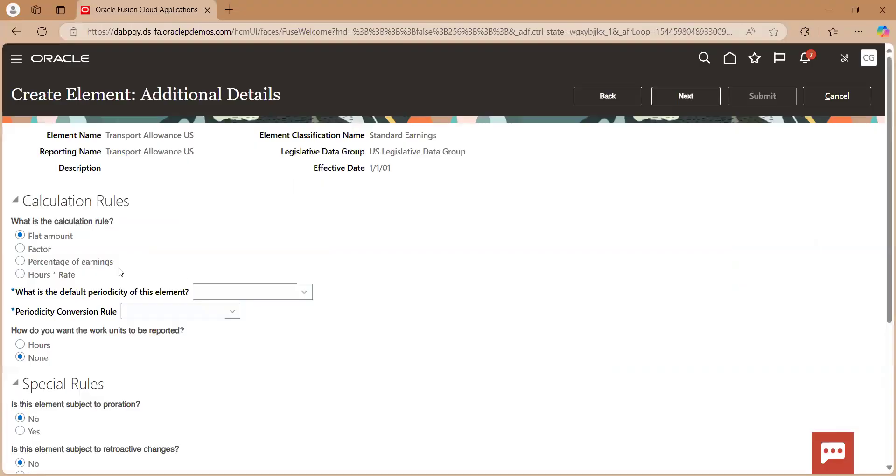
click(21, 260)
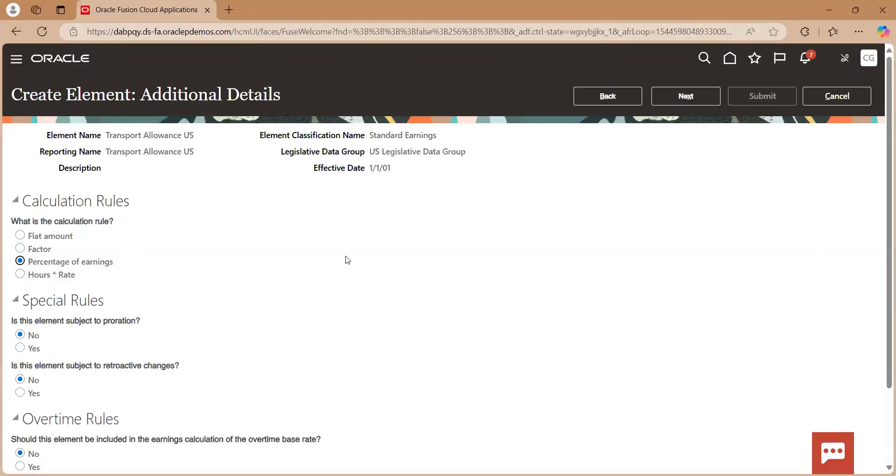
Proceed to the review page, submit the Transport Allowance US element and close the creation notice
click(693, 103)
click(762, 98)
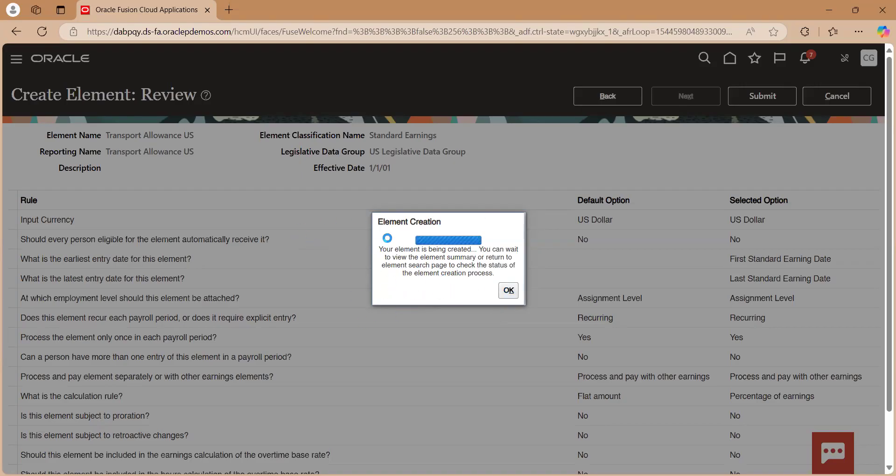
click(508, 290)
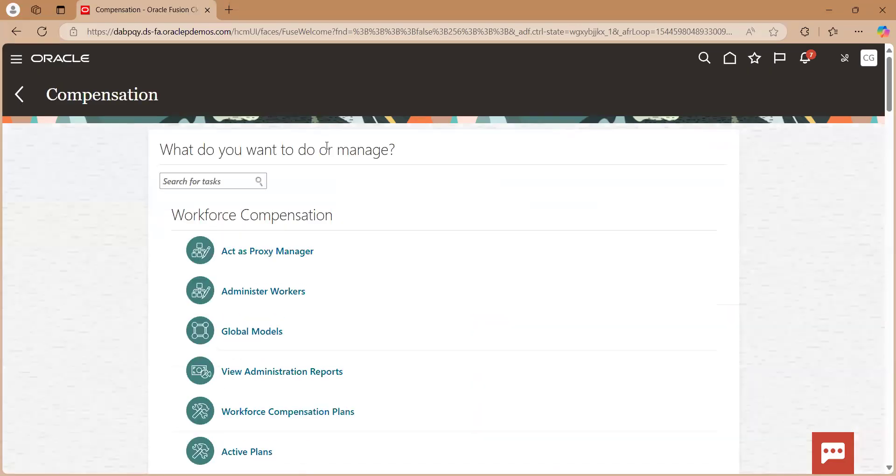
Open Fast Formulas from the Compensation task list and start creating a new formula
scroll(354, 378, down, 15)
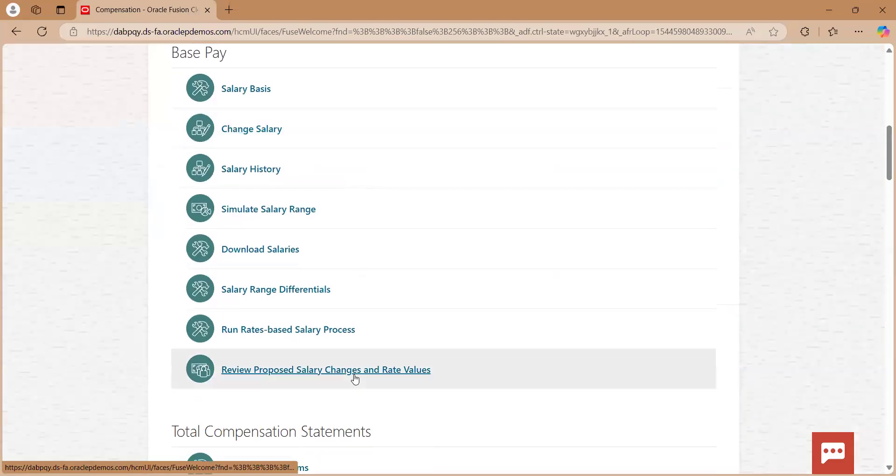
scroll(355, 379, down, 20)
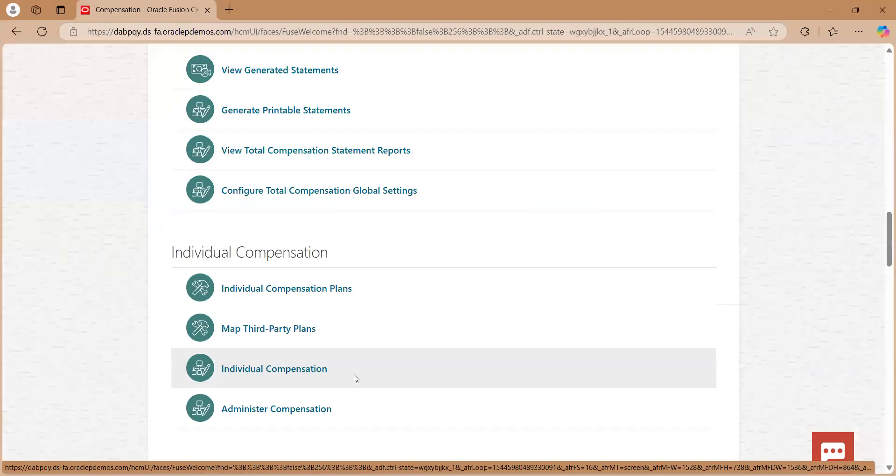
scroll(356, 378, down, 10)
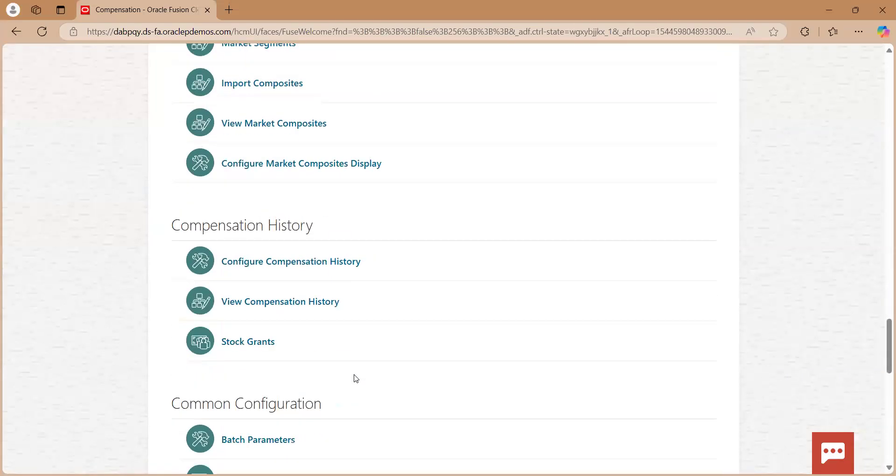
scroll(354, 377, down, 8)
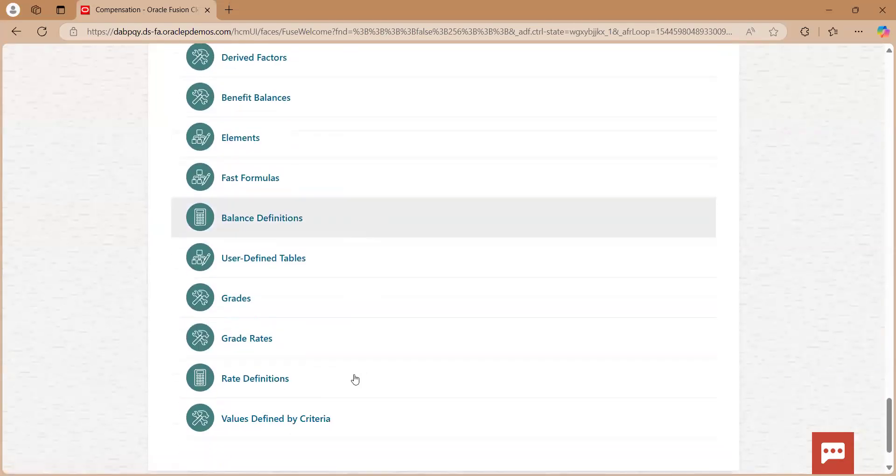
click(250, 181)
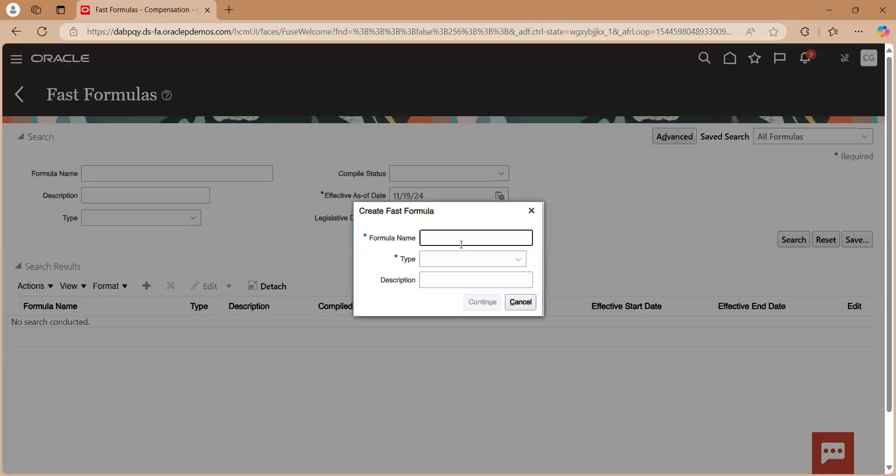
Name the new formula Transport Allowance US FF and set its type to Element Input Validation
text(Transport Allowance US FF)
key(Tab)
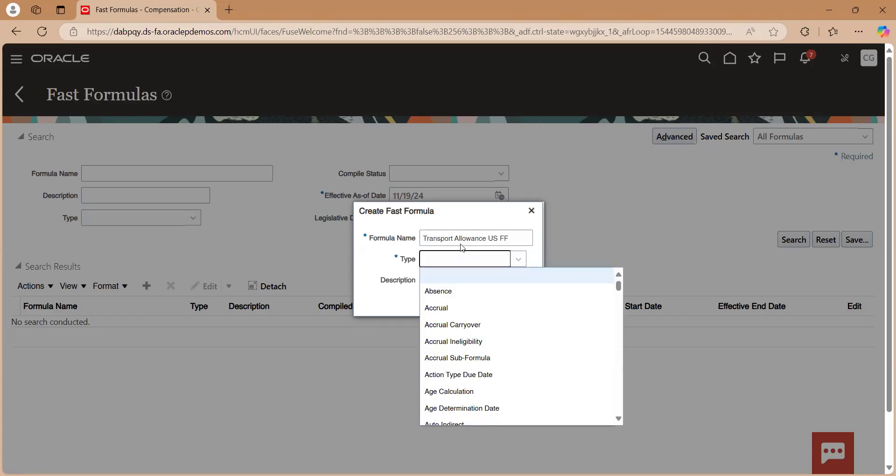
key(e)
key(e)
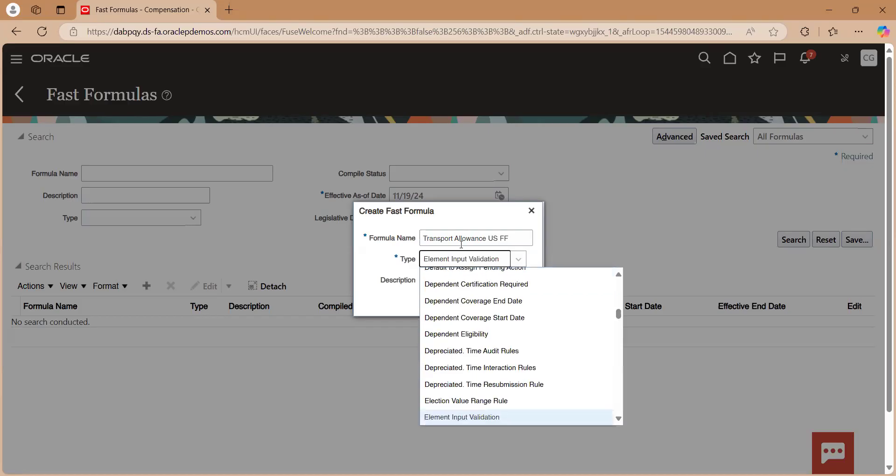
key(Return)
key(Tab)
key(Tab)
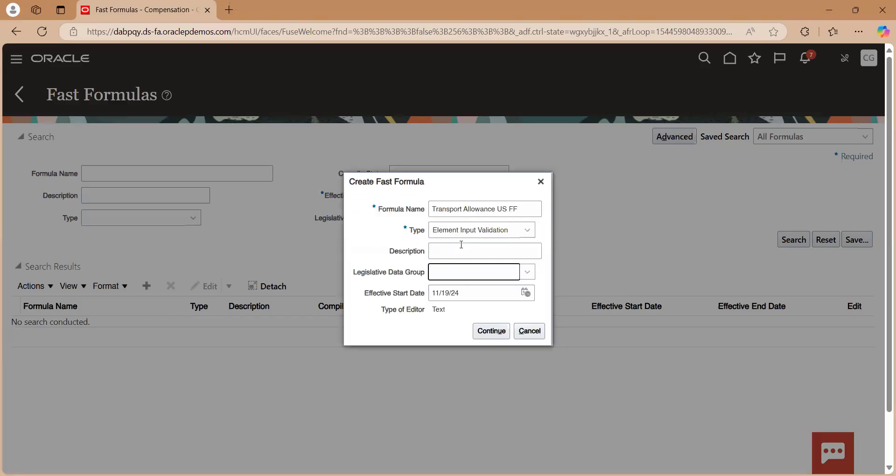
Assign US Legislative Data Group, set the effective start date to 1/1/1, and continue to the formula editor
key(alt+Down)
key(u)
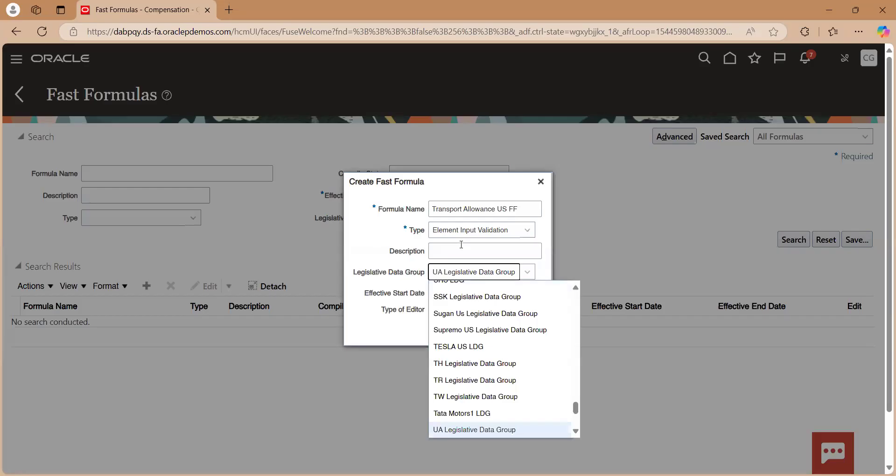
key(Down)
key(Return)
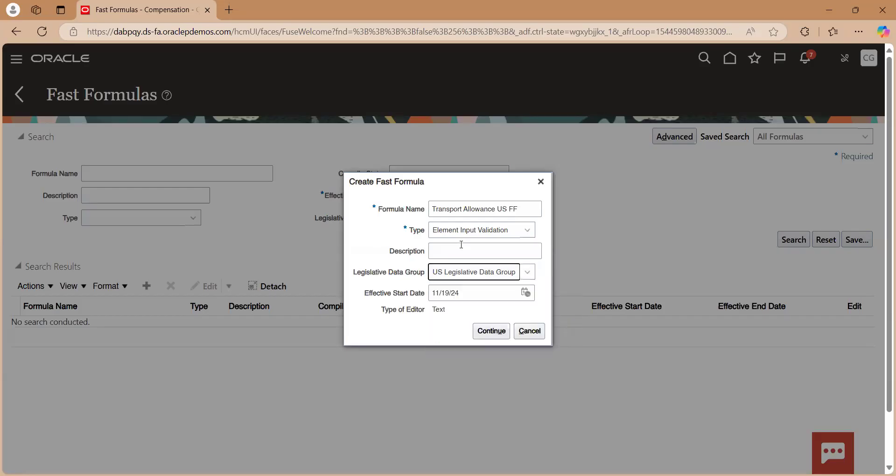
key(Tab)
text(1/1/1)
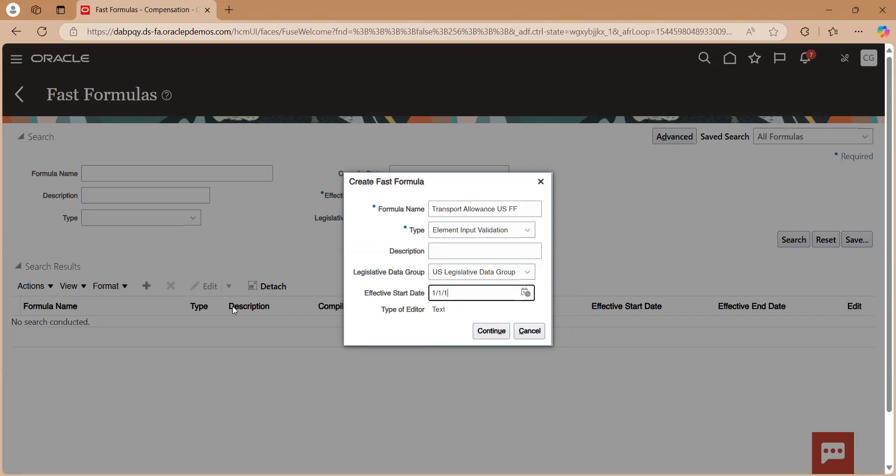
key(Return)
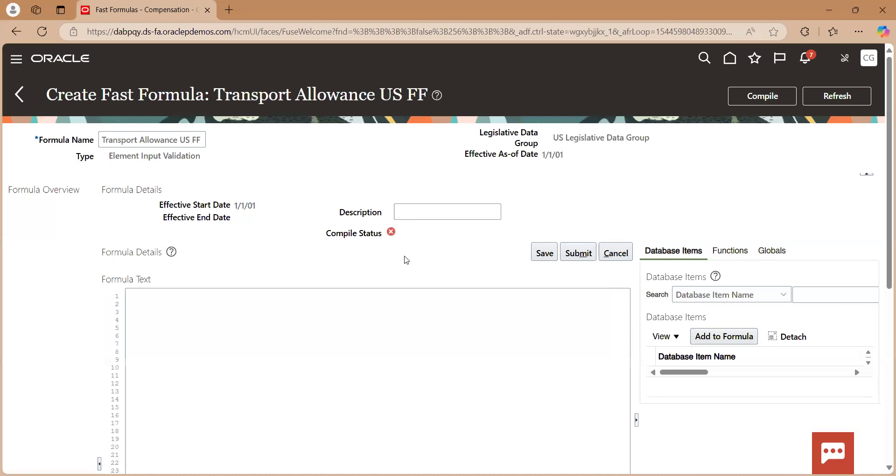
Begin the first line of the formula text with DEFAULT FOR
scroll(238, 317, down, 2)
scroll(239, 317, down, 3)
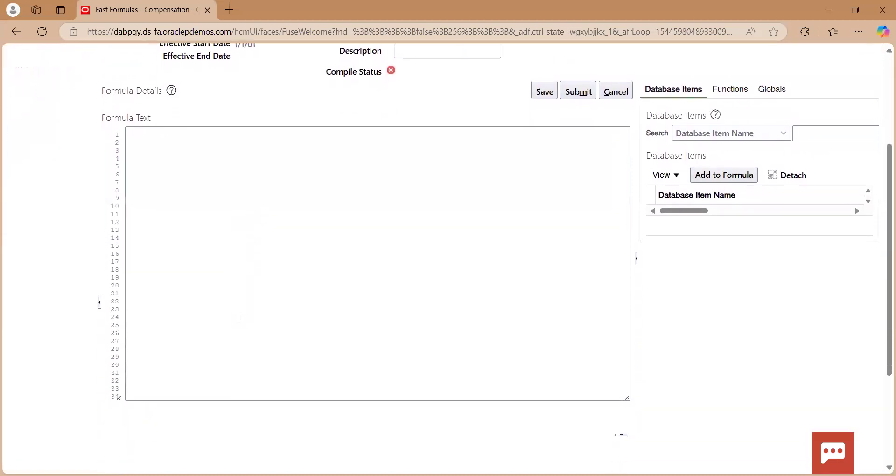
scroll(239, 317, down, 1)
scroll(239, 317, up, 2)
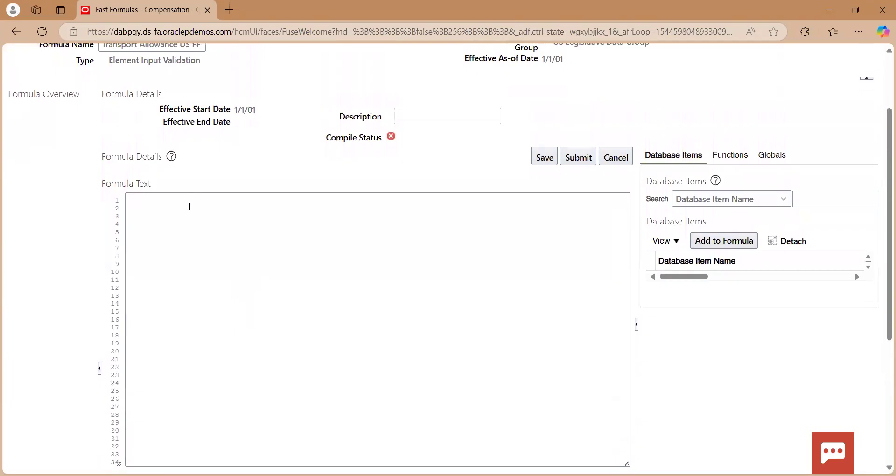
scroll(451, 231, up, 2)
scroll(454, 231, down, 1)
click(239, 290)
text(D)
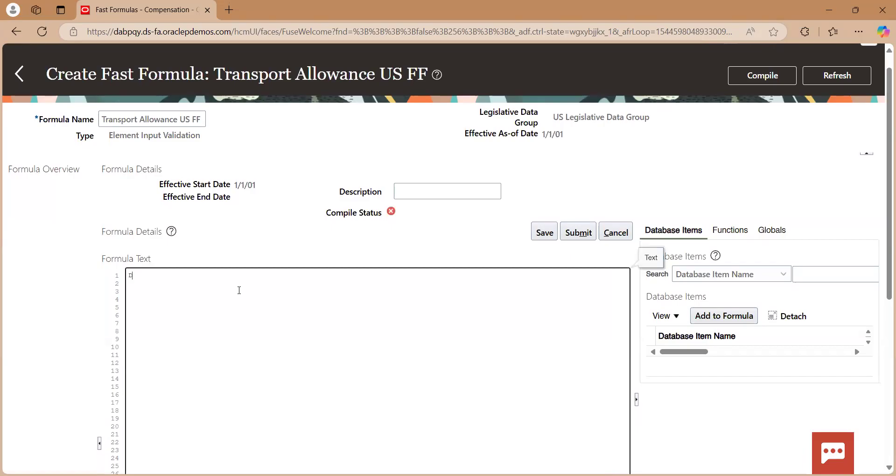
text(ERAULT FOR)
Search the database items for BASIC_SALARY_US_PAY_VALUE and add BASIC_SALARY_US_PAY_VALUE_ASG_ENTRY_VALUE to the formula
click(835, 273)
text(BASIC)
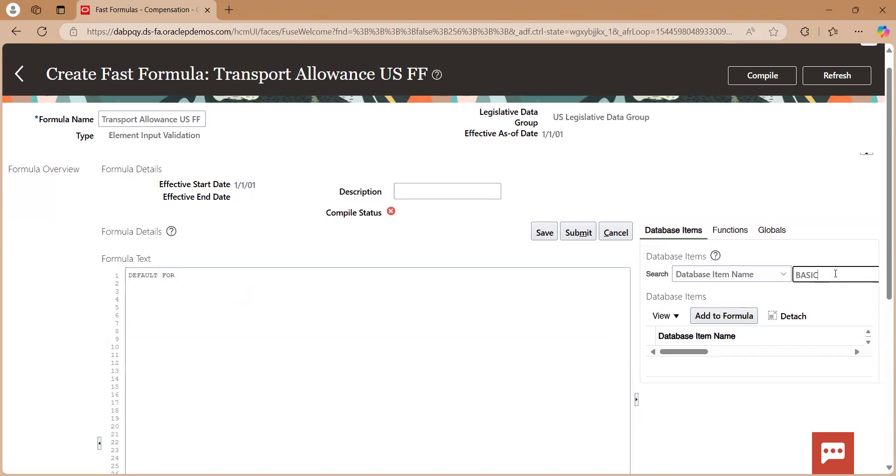
text(_SALARY_US_PAY_)
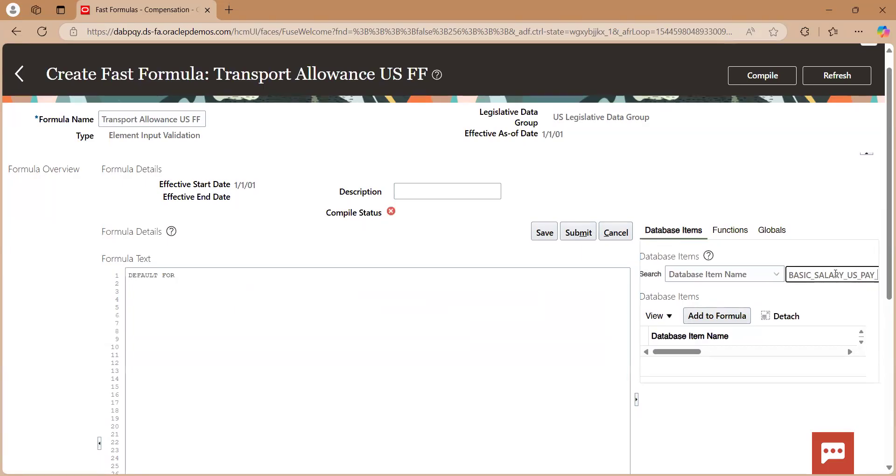
text(VALUE)
key(Tab)
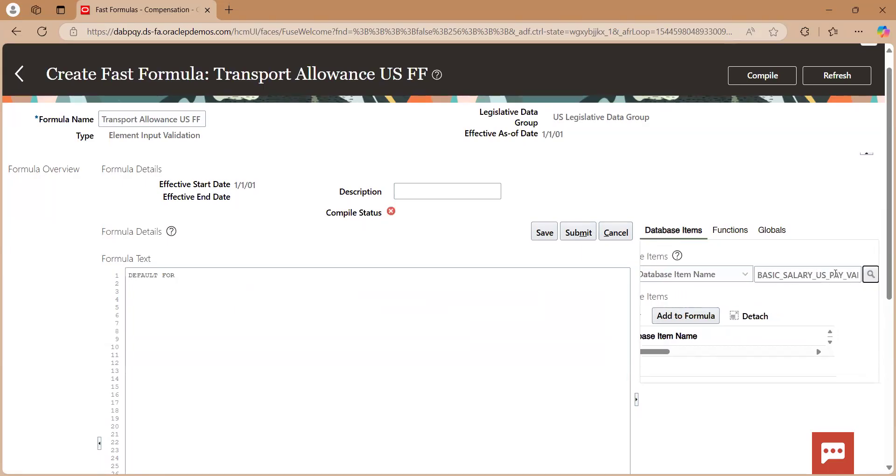
key(Return)
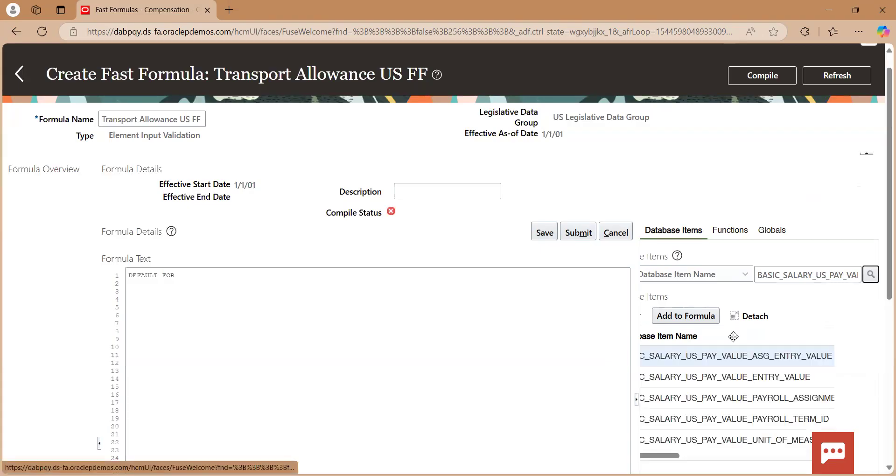
click(743, 320)
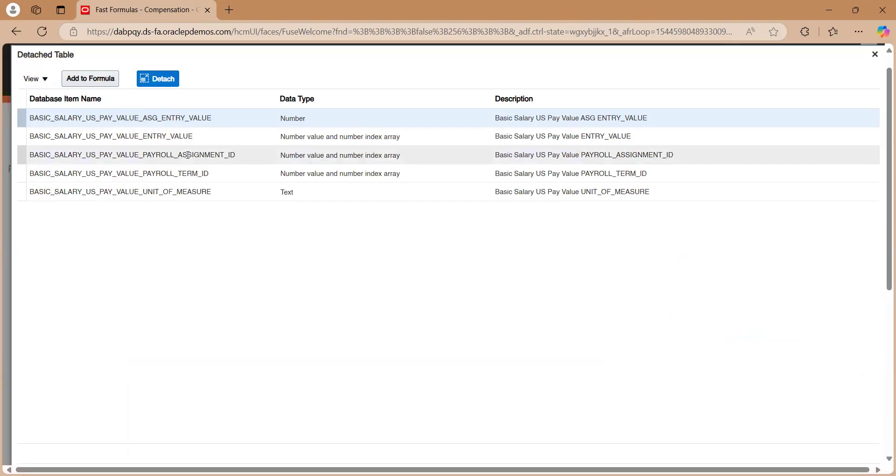
click(171, 84)
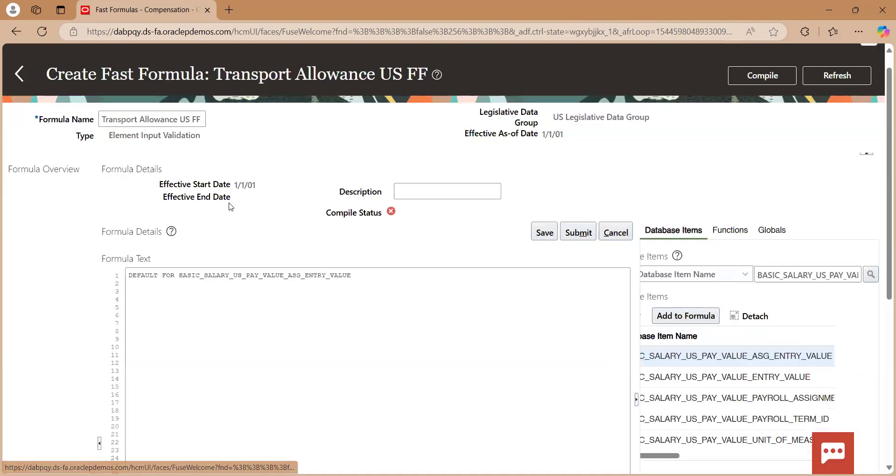
Complete the default statement with "is 0" and add the line "INPUTS ARE Percentage" below it
click(370, 280)
text(IS)
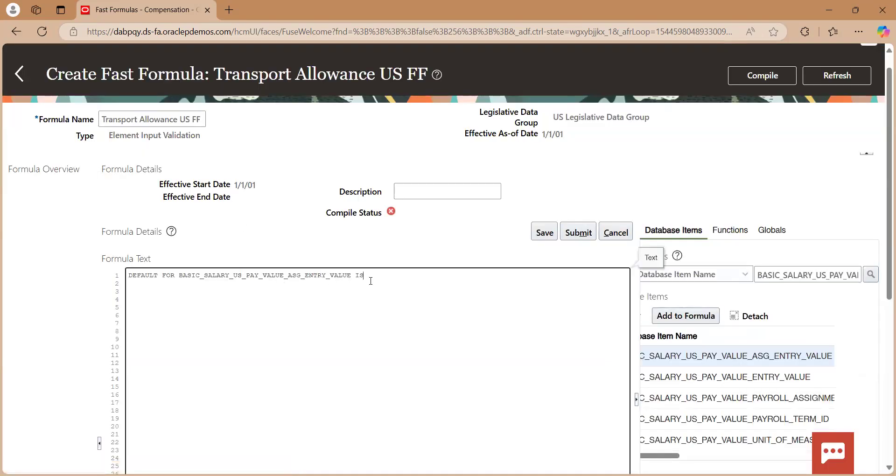
key(BackSpace)
key(BackSpace)
text(is 0   )
text(INPUT)
text(S ARE )
text(Percent)
text(age)
Add the calculation line "Pay_value = BASIC_SALARY_US_PAY_VALUE_ASG_ENTRY_VALUE * (Percentage/100)", reusing the database item name from the default statement
text(Pay)
text(_va)
text(lue )
text(=)
drag(351, 275, 179, 275)
key(ctrl+c)
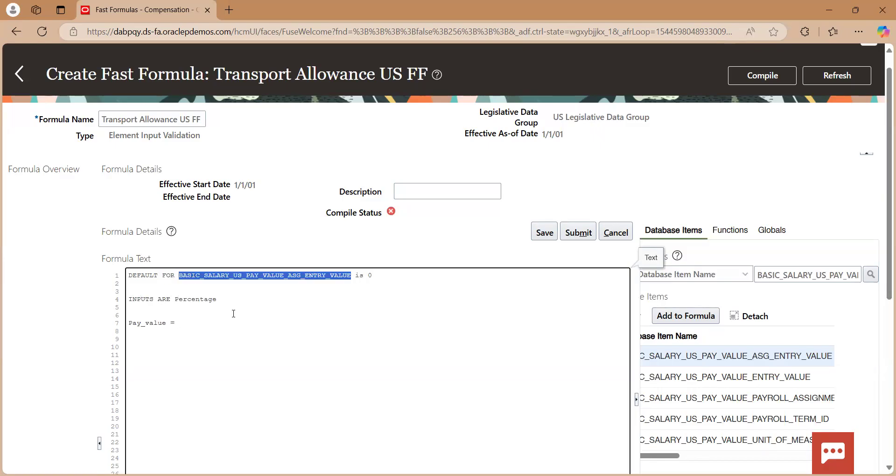
click(233, 314)
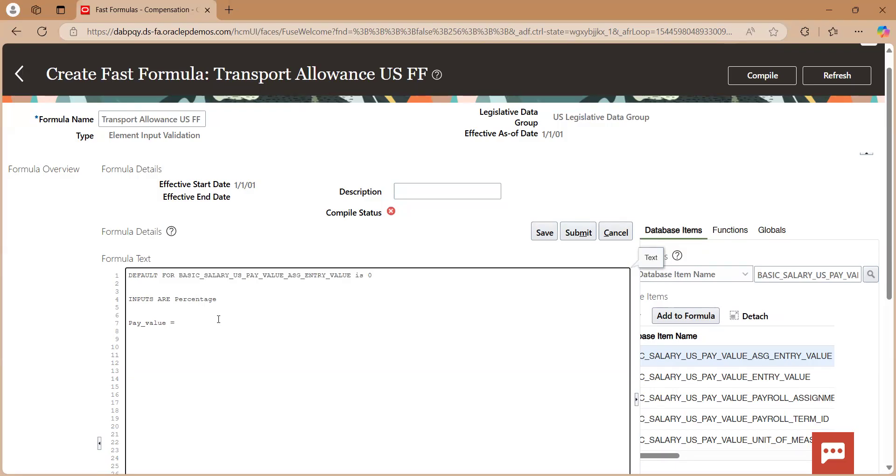
key(ctrl+v)
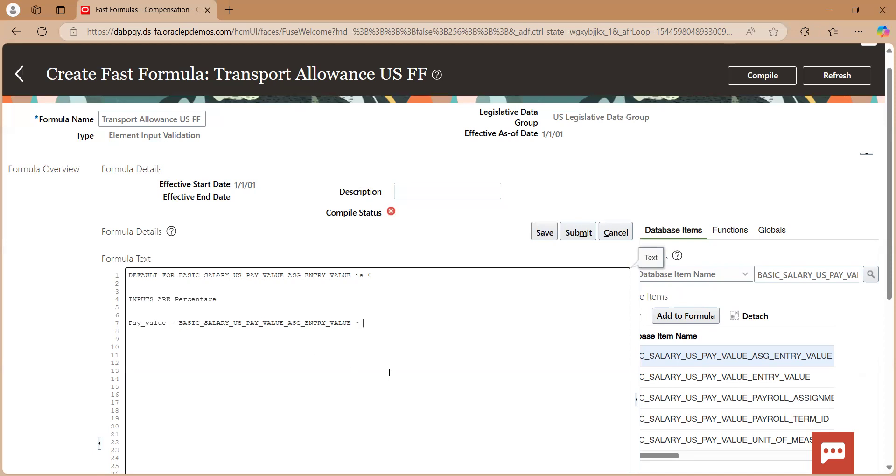
text(Percentage/100))
End the formula text with "Return Pay_value" and save the formula
key(Return)
key(Return)
key(Return)
text(Return)
text( Payv)
text(_value)
click(544, 232)
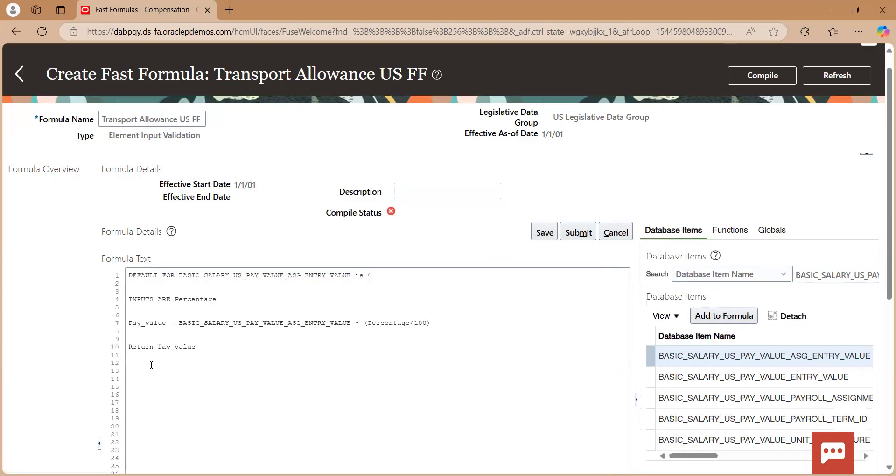
Insert "l_effective = GET_CONTEXT(EFFECTIVE_DATE,'1900/01/01'(date))" between the inputs line and the Pay_value calculation
click(225, 309)
key(Return)
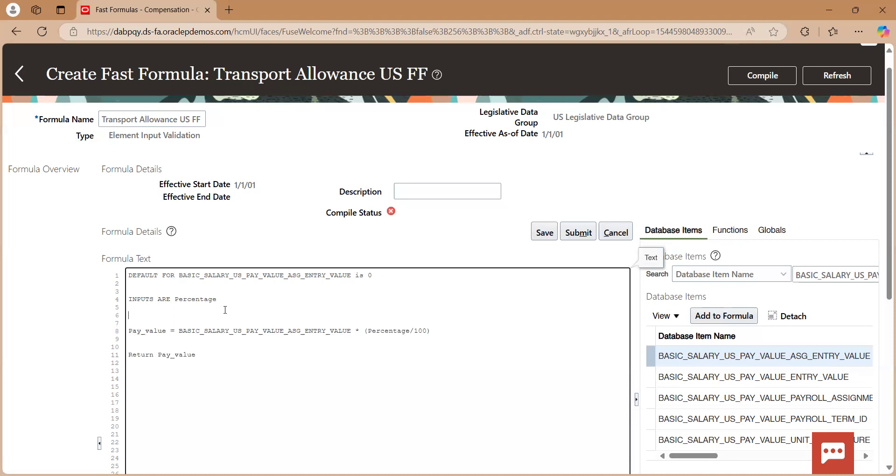
text(1})
key(BackSpace)
text(effect ive = GET_)
text(CO)
text(NTEXT(EFFECTIVE)
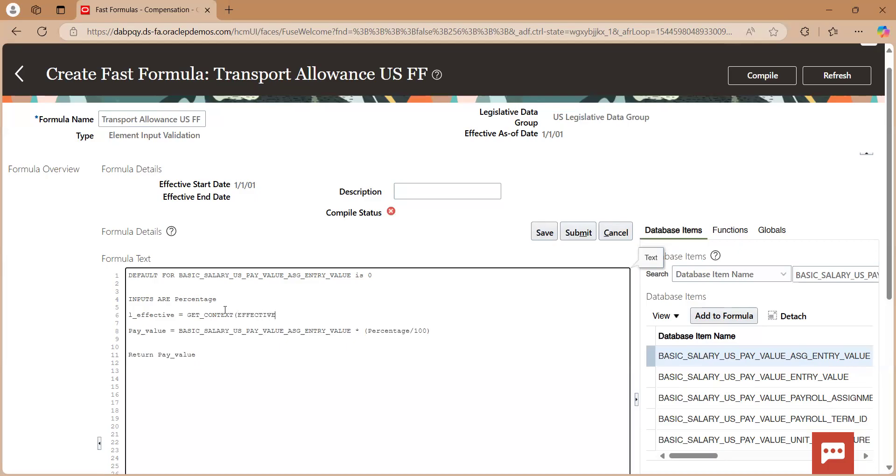
text(_DATE,'1900)
text(/01/01'(date)))
Add "CHANGE_CONTEXTS(DATE_EARNED = l_effective)" directly below the GET_CONTEXT line and save the formula
key(Return)
text(CHANGE)
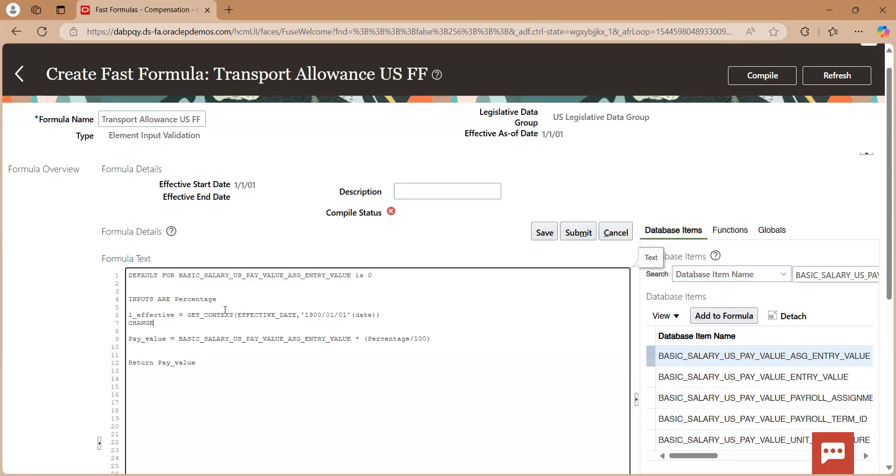
text(_CONTEXTS)
text((DATE_EARNE)
text(D = l_effective)
click(542, 232)
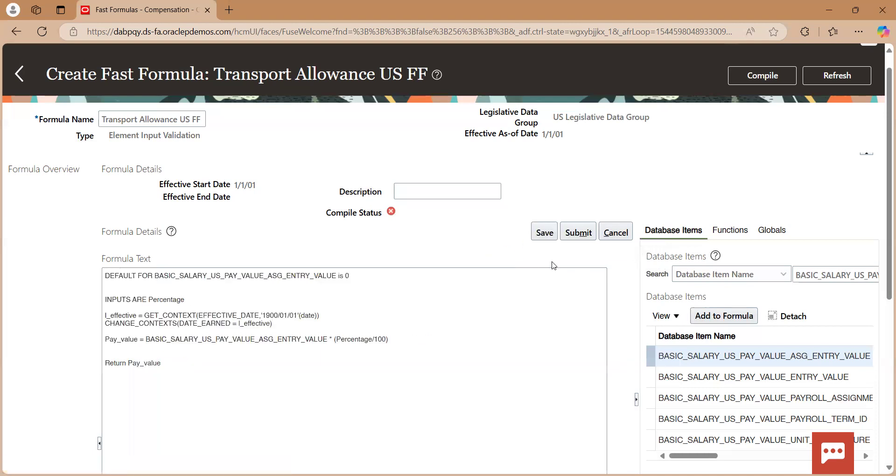
Submit and compile the formula, refresh its compile status, and check the compilation details for errors
click(578, 233)
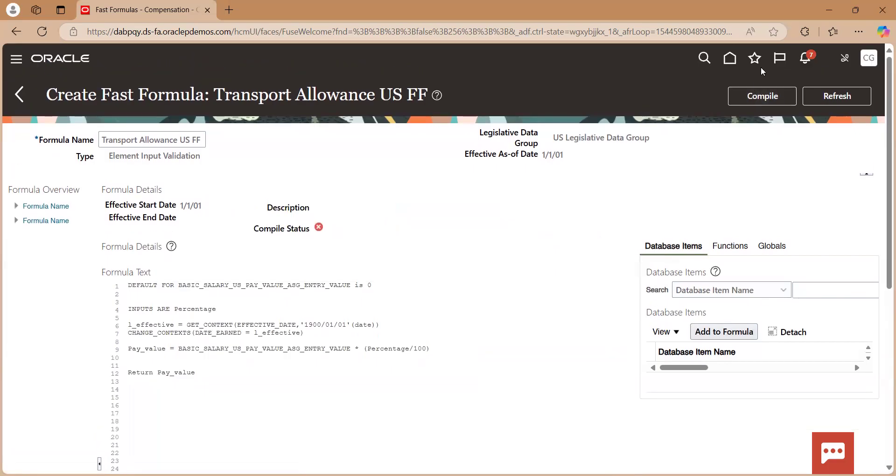
click(746, 96)
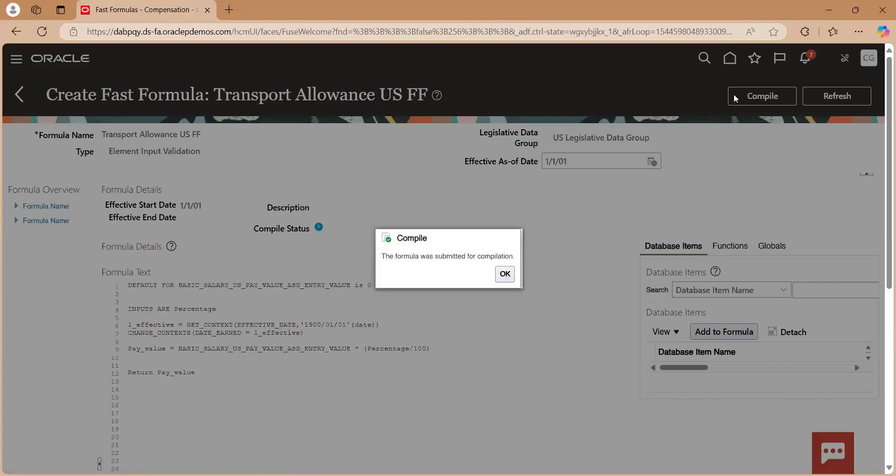
click(505, 274)
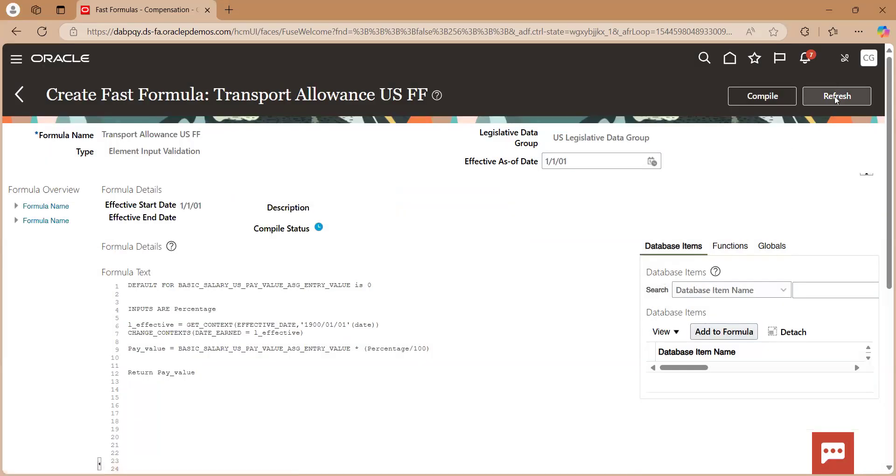
click(835, 96)
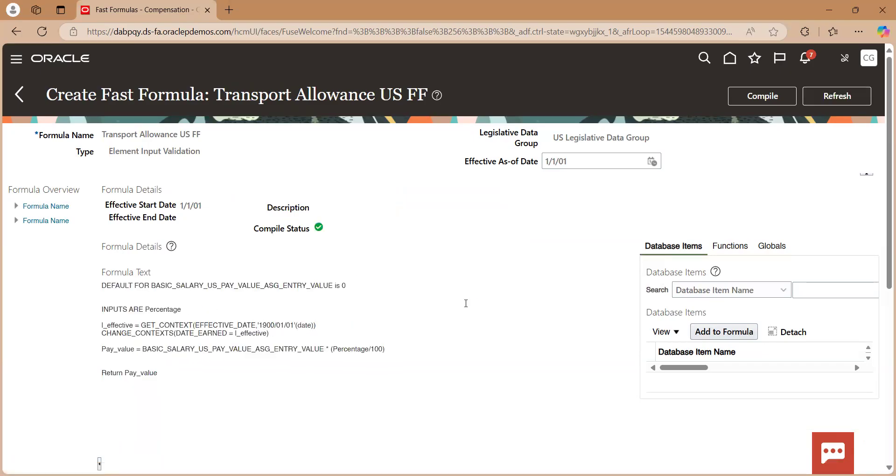
scroll(465, 303, down, 4)
scroll(466, 303, down, 2)
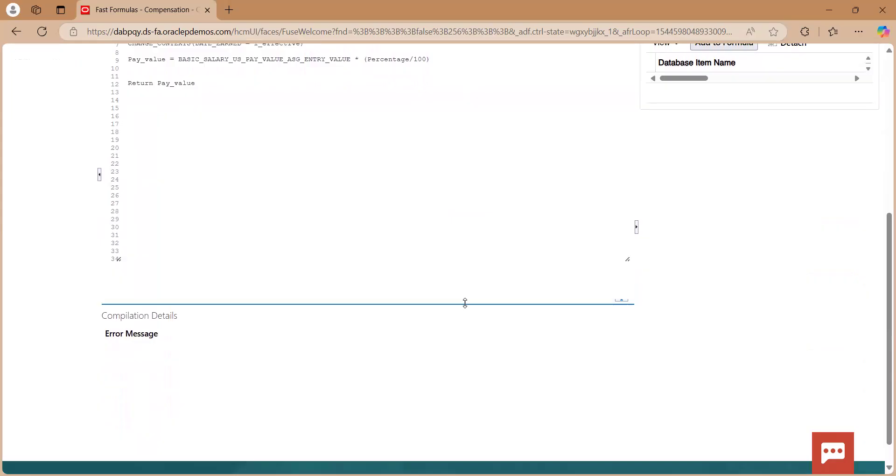
Leave the Transport Allowance US FF formula and open the Elements task under Common Configuration
scroll(465, 303, up, 6)
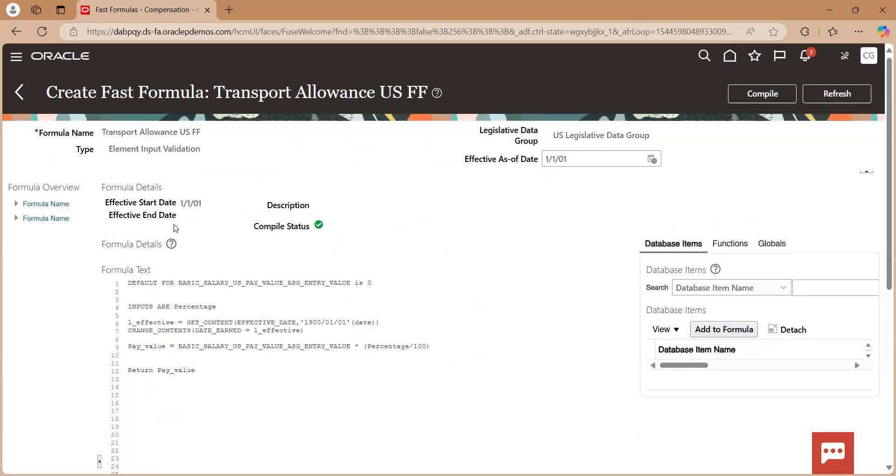
click(14, 91)
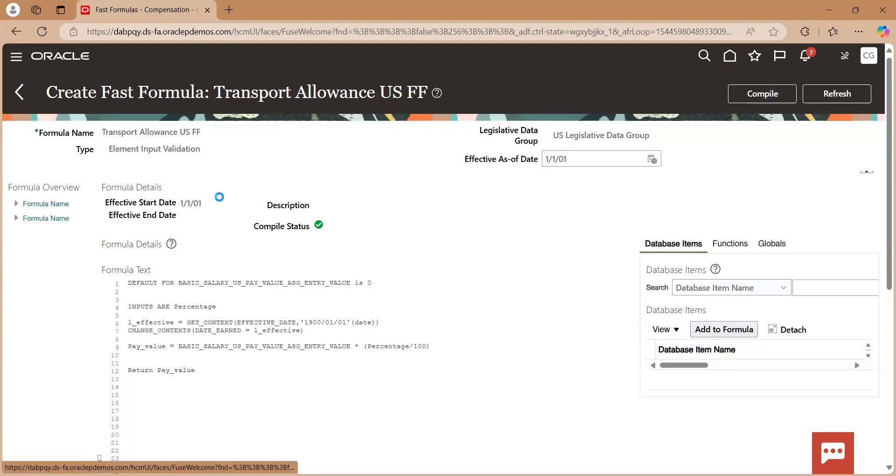
click(26, 91)
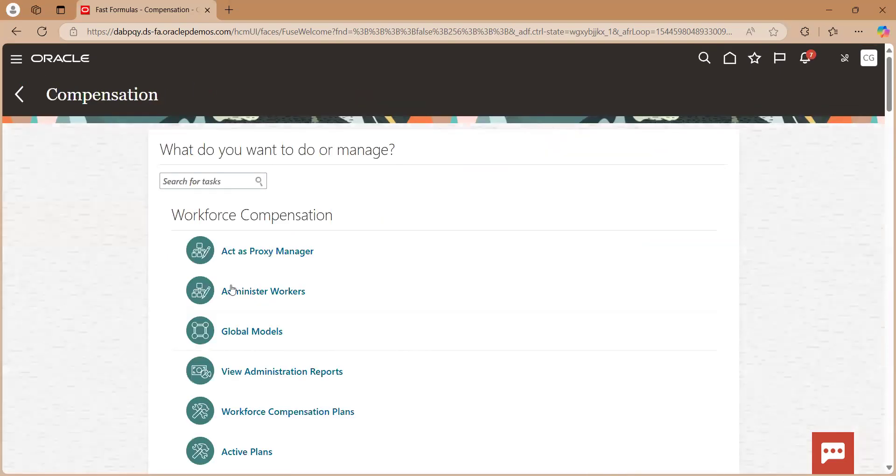
scroll(232, 289, down, 20)
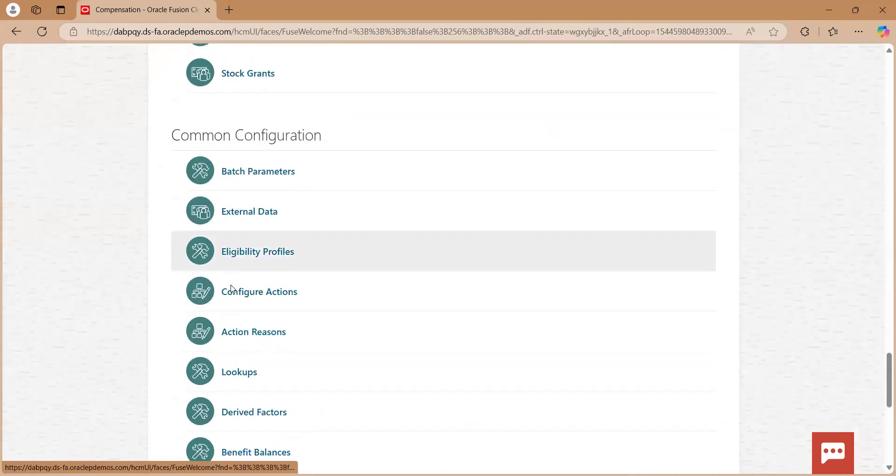
scroll(231, 289, down, 7)
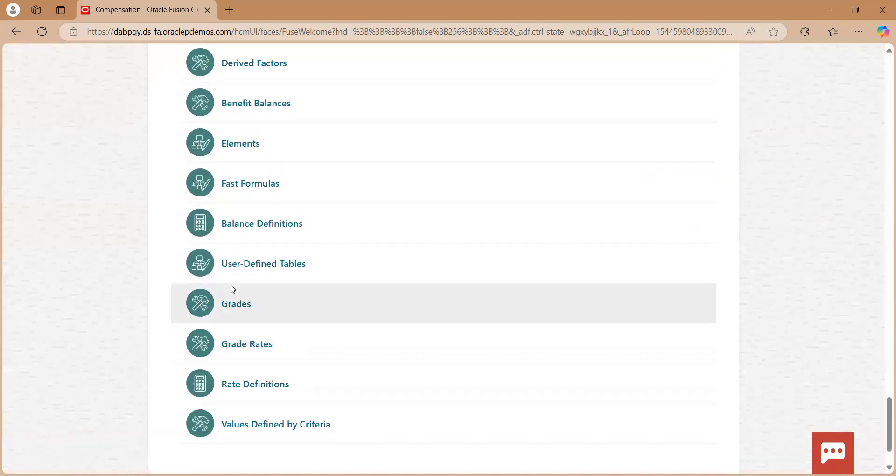
click(246, 142)
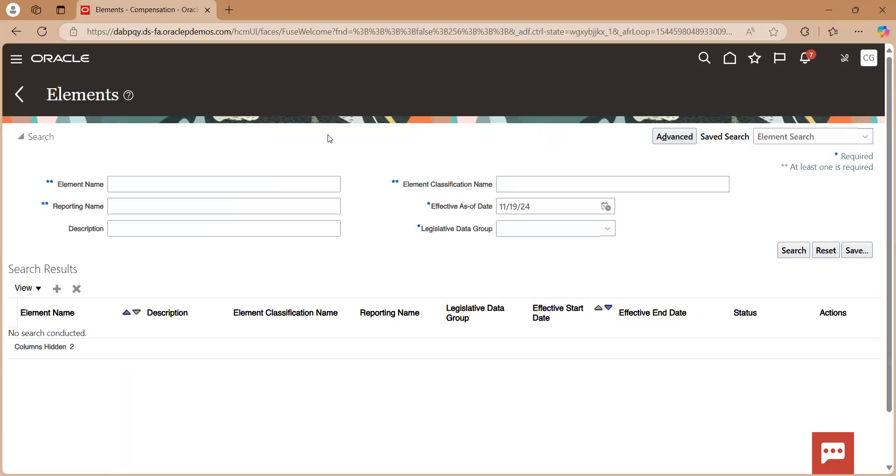
Search for elements named "Transport Allowance US" in the US Legislative Data Group
click(198, 180)
text(Tran)
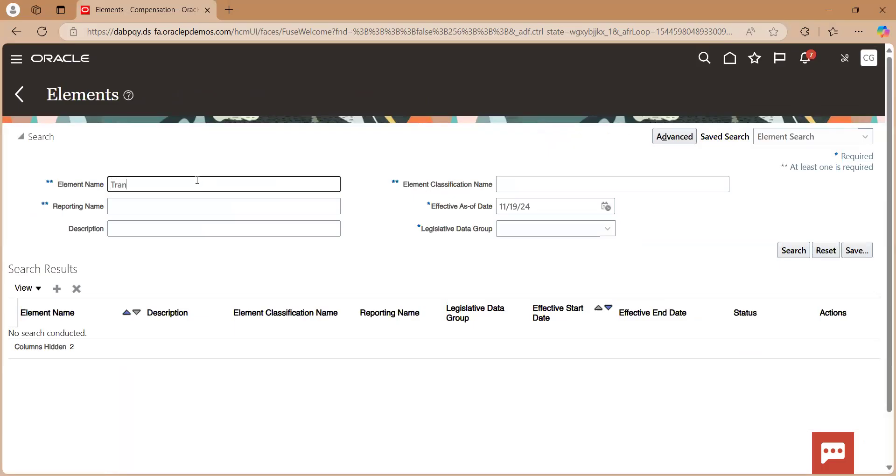
text(sport Allowance US)
key(Tab)
key(Tab)
key(Tab)
key(Tab)
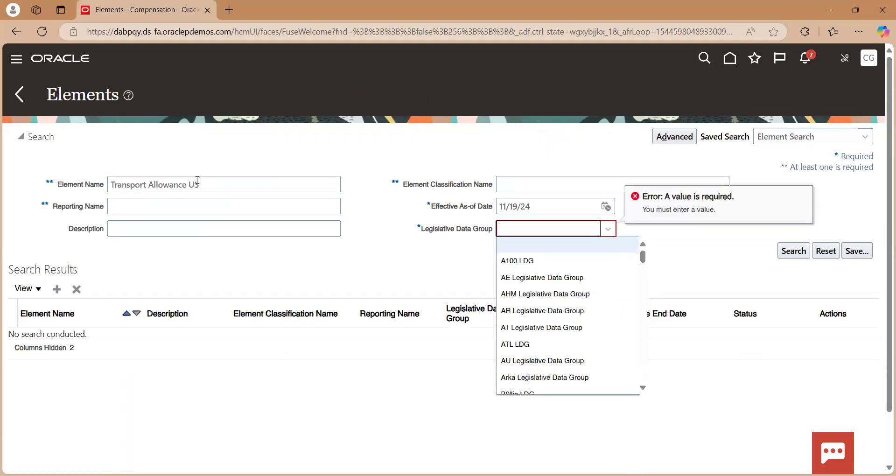
key(u)
key(s)
key(Return)
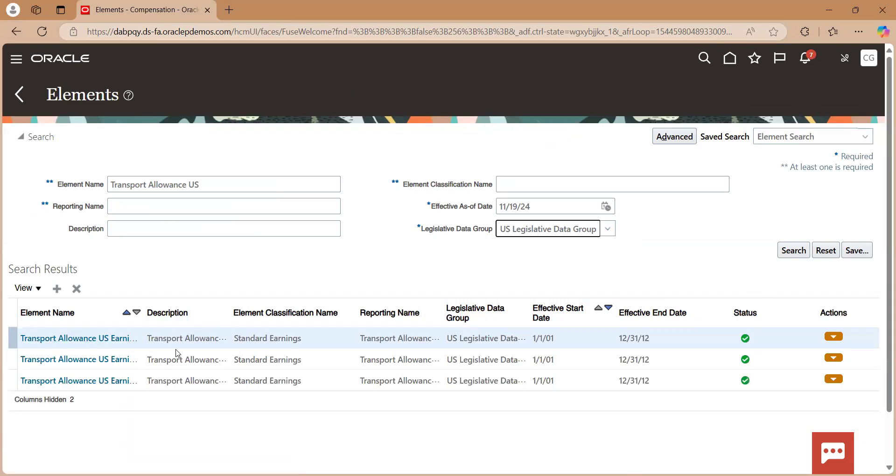
click(235, 182)
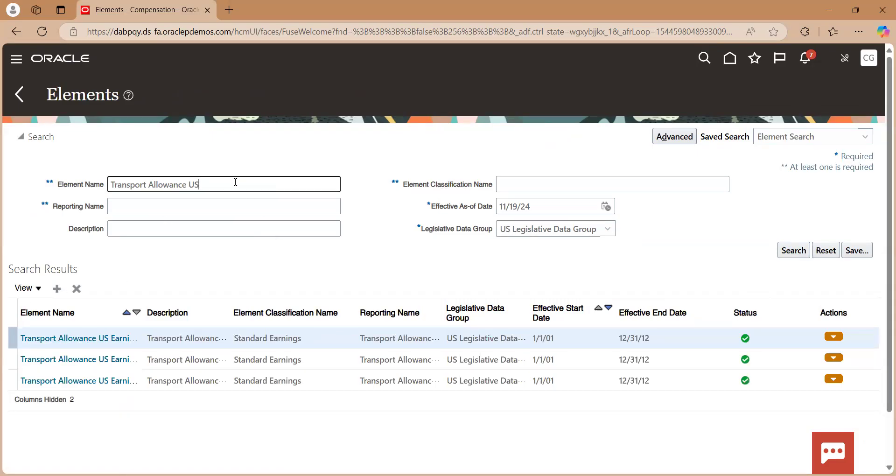
click(793, 250)
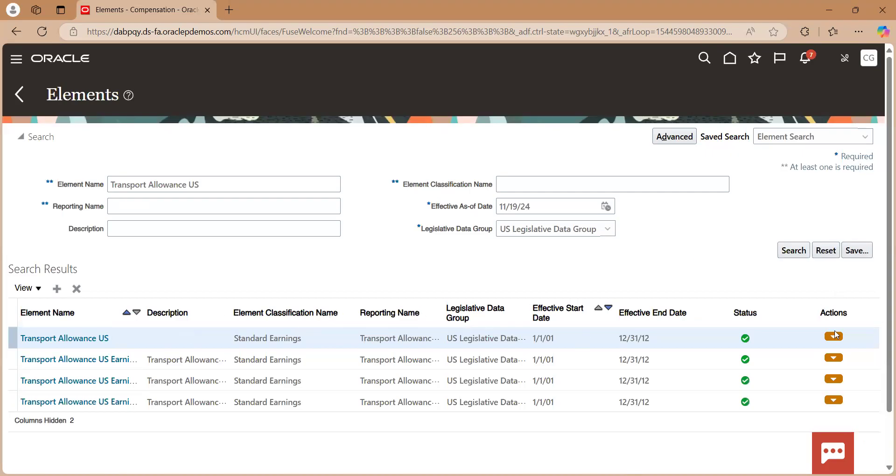
Open the Transport Allowance US element and set its effective as-of date to 1/1/01
click(69, 339)
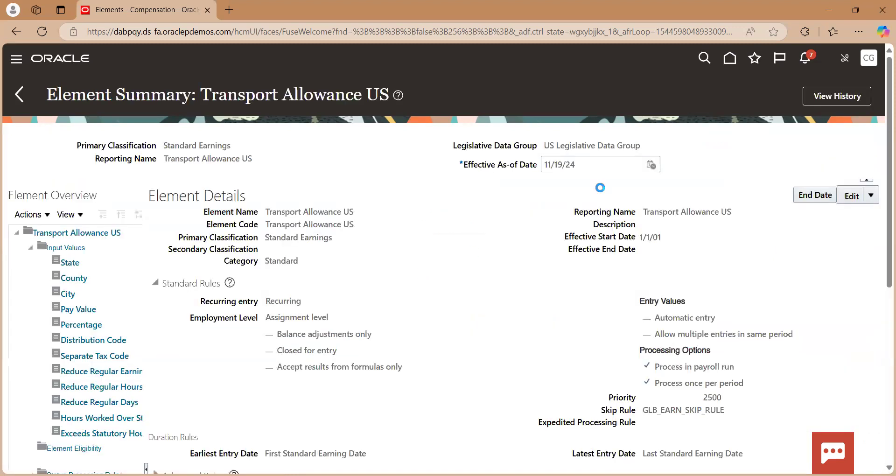
text(1/1/1)
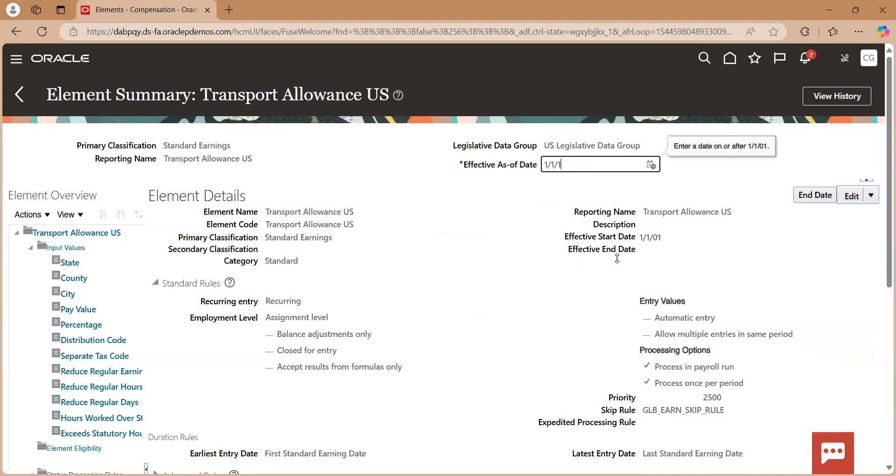
click(487, 255)
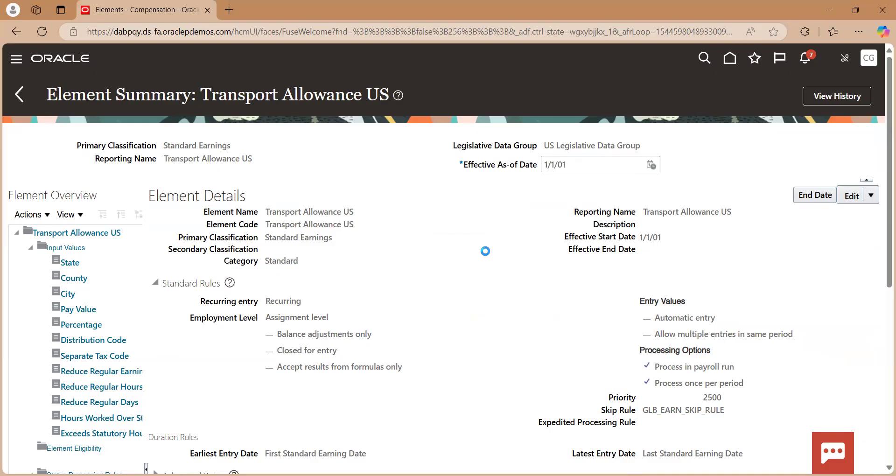
Create an element eligibility named "Transport Allowance US EE" for the element, then save and submit it
scroll(125, 304, down, 1)
scroll(125, 304, down, 1)
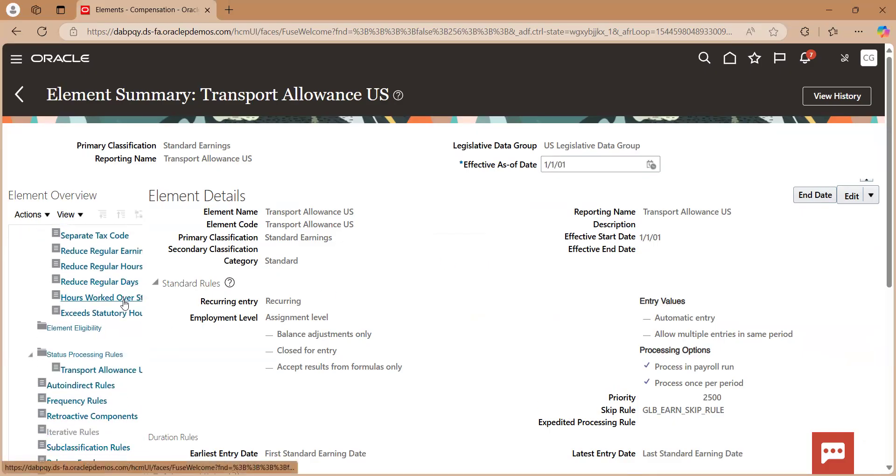
click(77, 317)
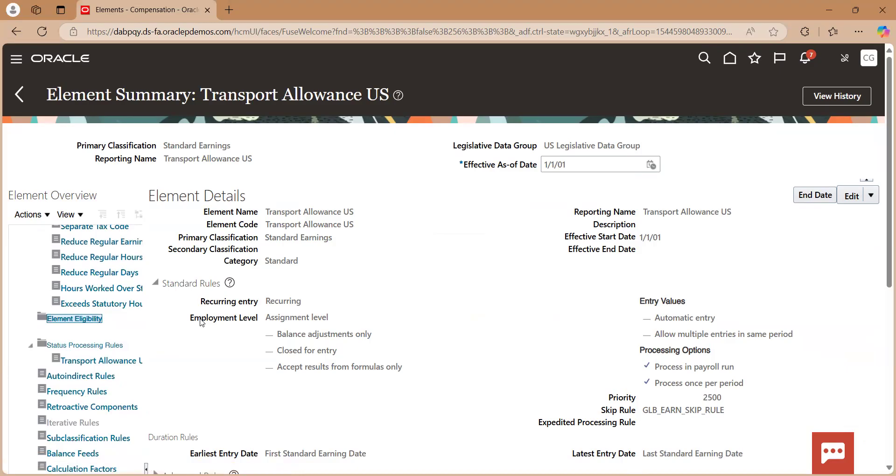
click(29, 216)
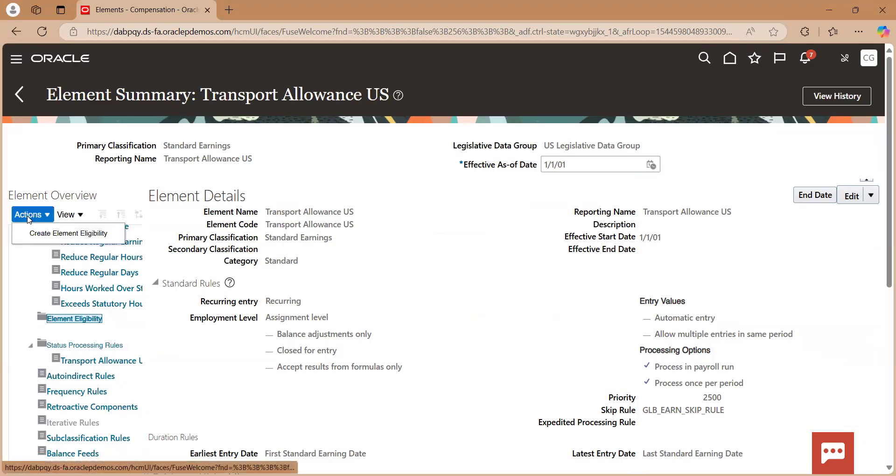
click(53, 241)
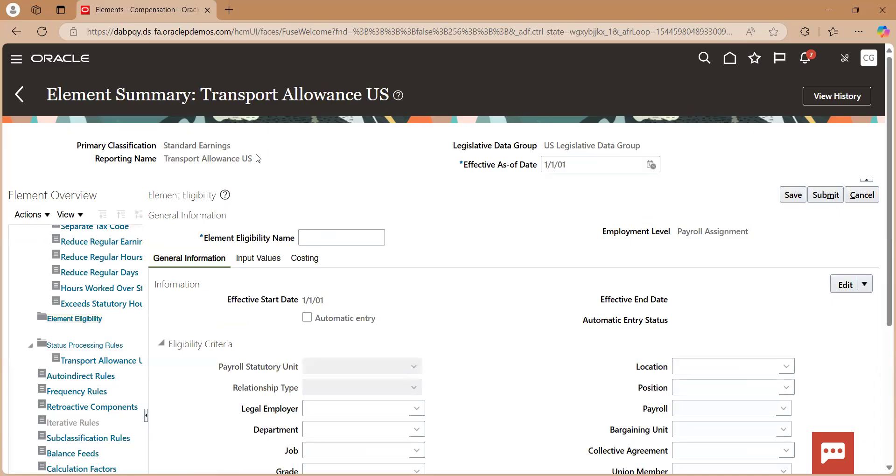
drag(252, 157, 165, 161)
key(ctrl+c)
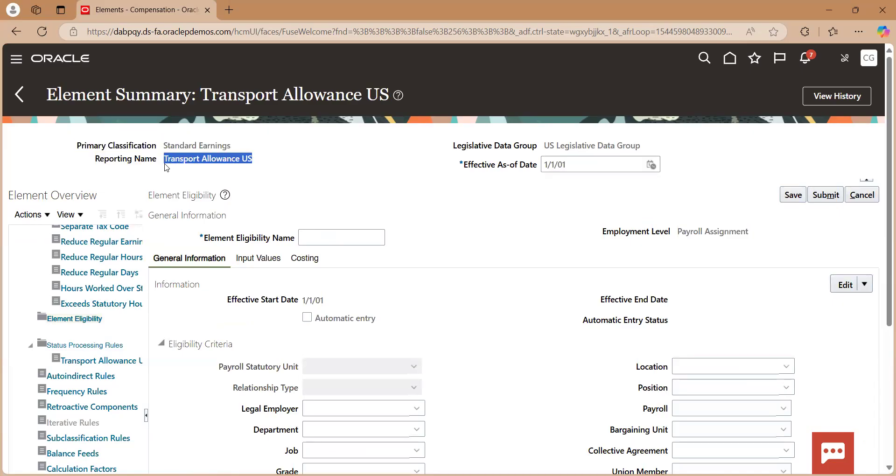
click(358, 238)
key(ctrl+v)
text(EE)
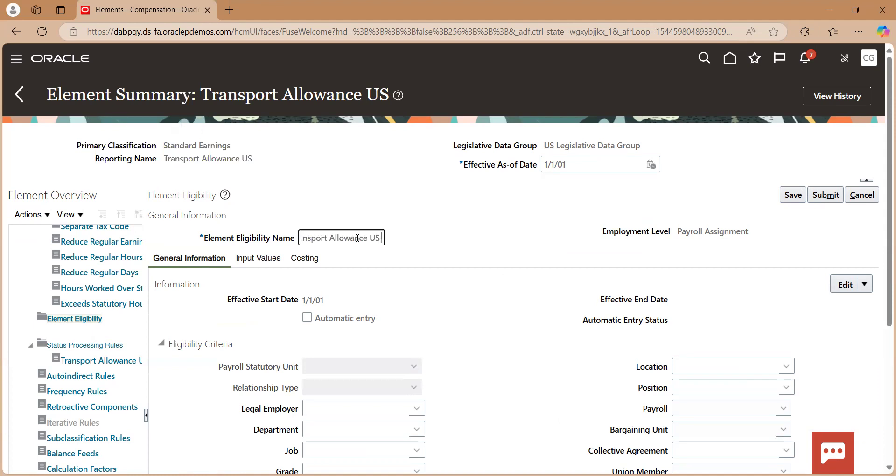
click(793, 195)
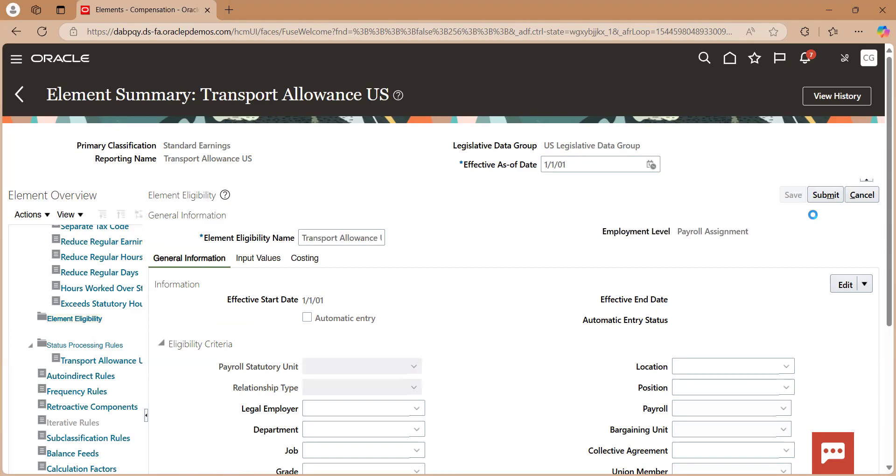
click(825, 195)
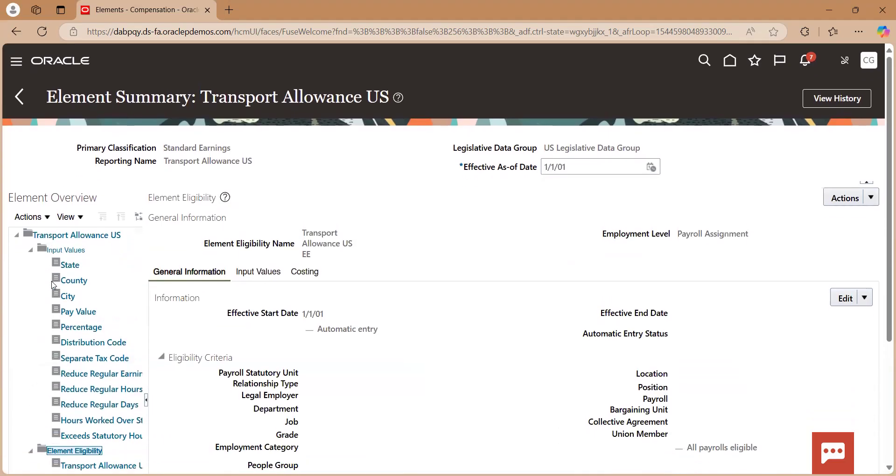
Edit the Transport Allowance US element and set its default entry Calculation Formula to Transport Allowance US FF
click(76, 236)
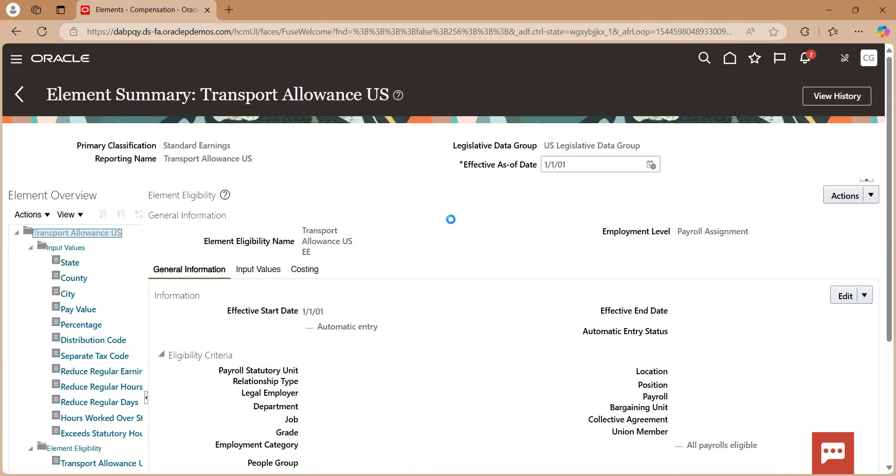
click(870, 196)
click(848, 221)
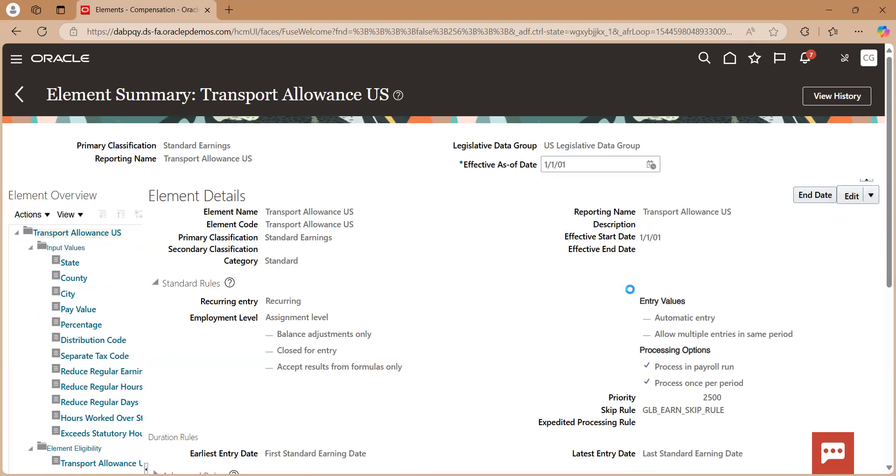
scroll(600, 297, down, 10)
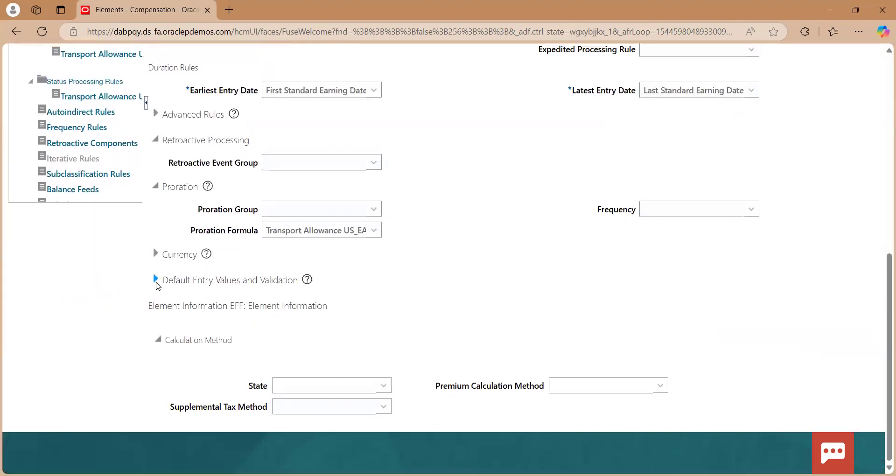
click(156, 280)
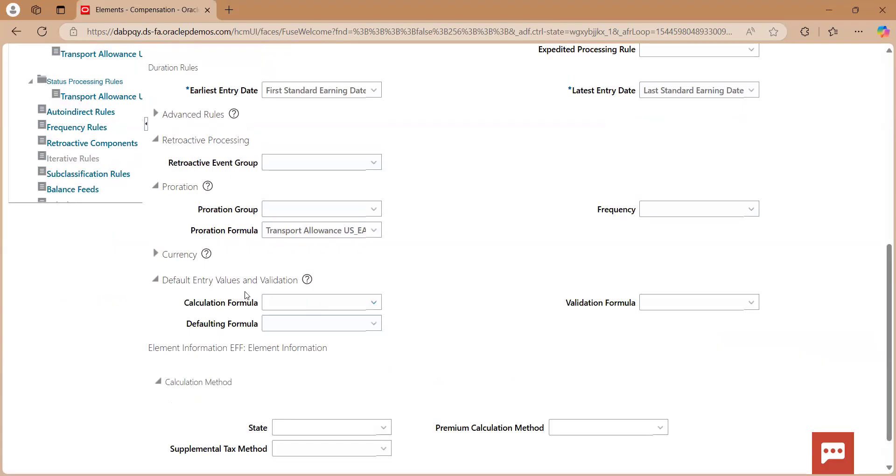
click(301, 303)
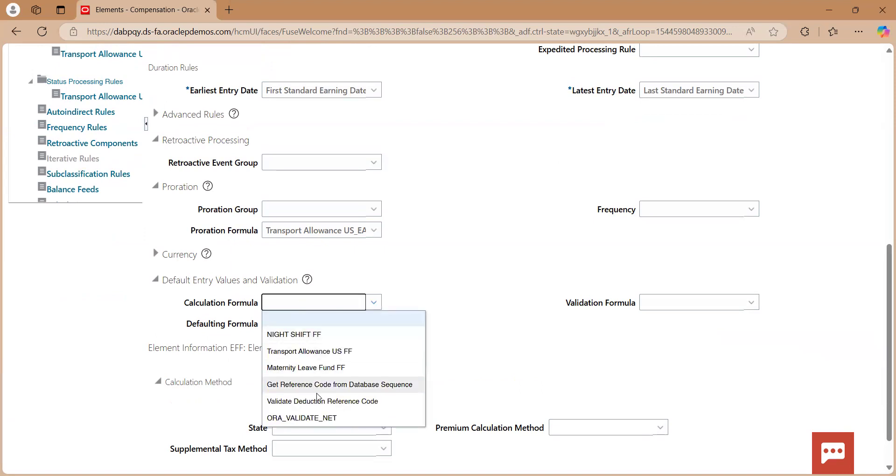
click(326, 357)
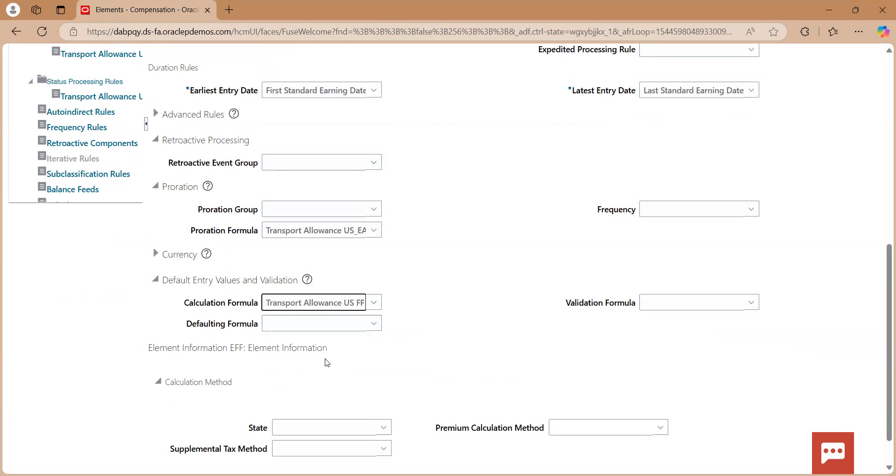
Save and submit the element changes, check the Calculation Formula in its details, and return to the element search
scroll(589, 268, up, 7)
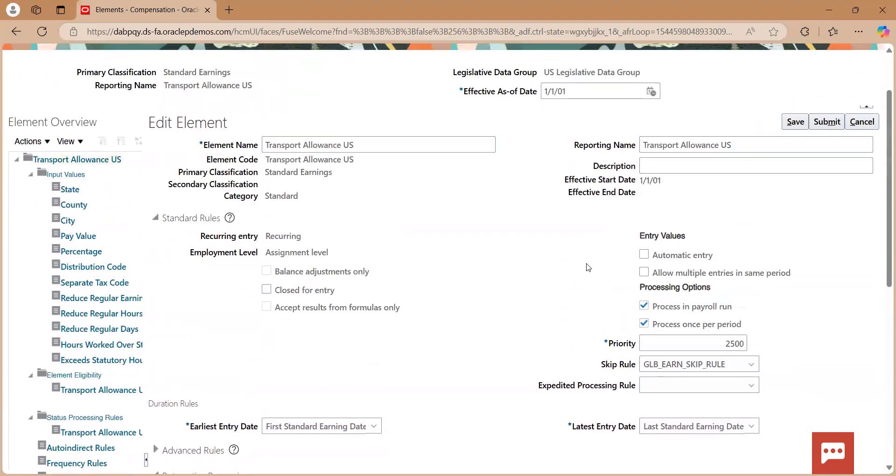
click(795, 123)
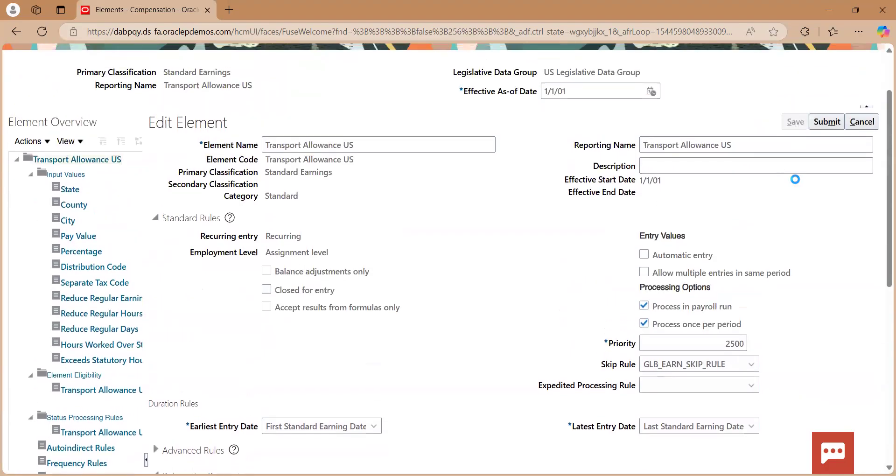
click(827, 122)
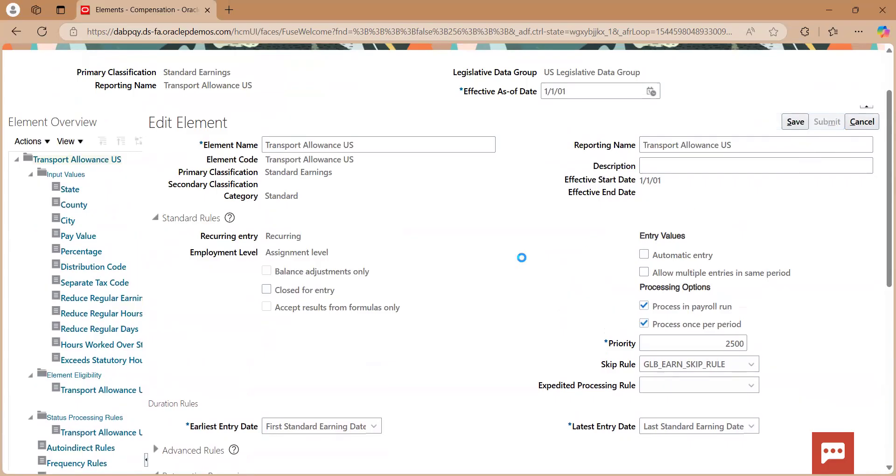
scroll(513, 261, down, 6)
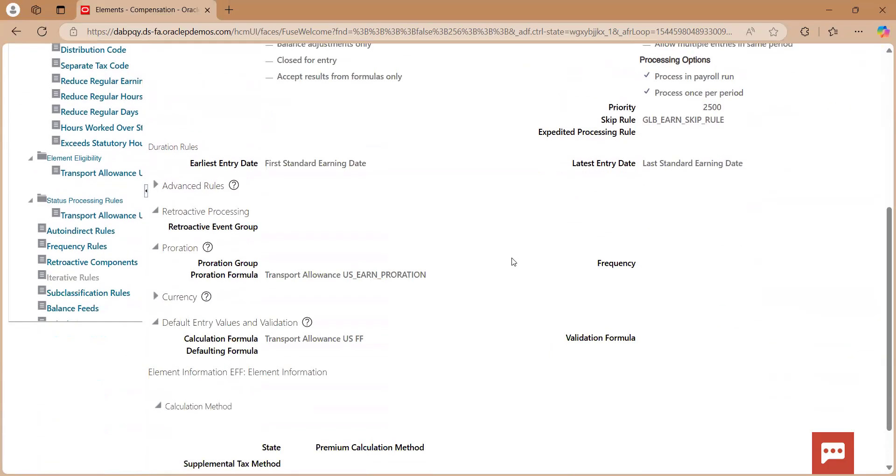
scroll(513, 261, up, 5)
scroll(513, 261, up, 2)
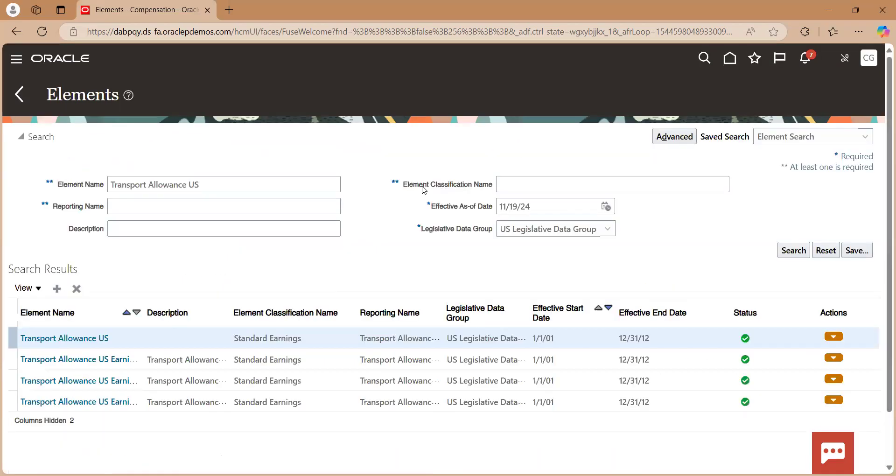
Search for elements named "Maternity" in the US Legislative Data Group
drag(220, 185, 2, 174)
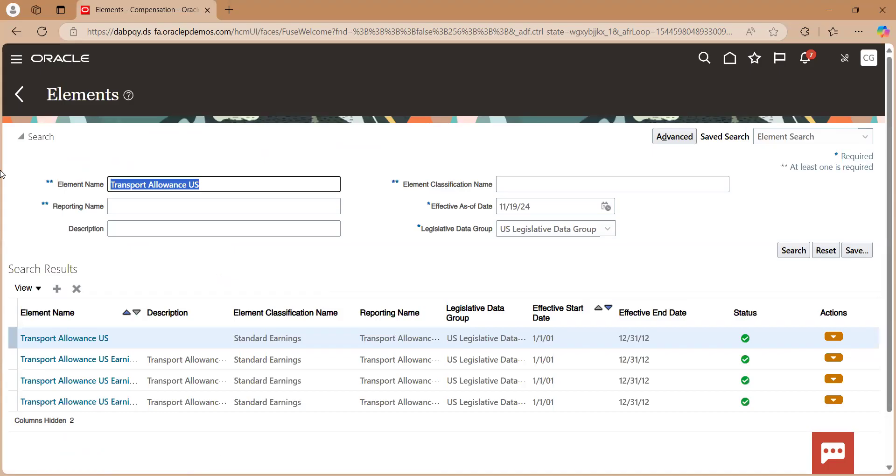
text(Maternity)
key(Tab)
key(Tab)
key(Tab)
key(Tab)
key(Tab)
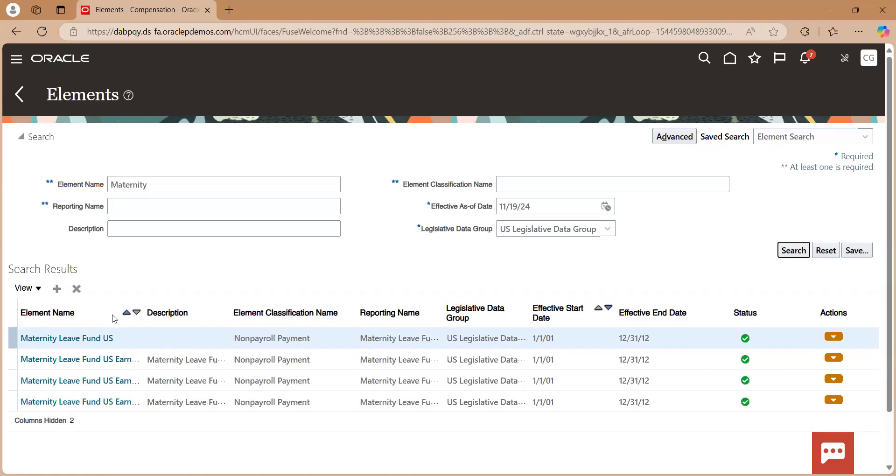
Open the Maternity Leave Fund US element, check its Calculation Formula in the details, and return to the home page
click(83, 339)
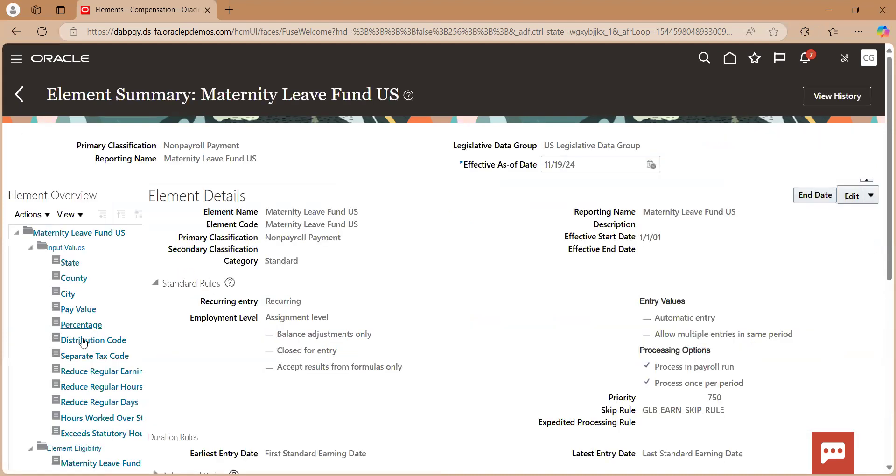
scroll(264, 283, down, 7)
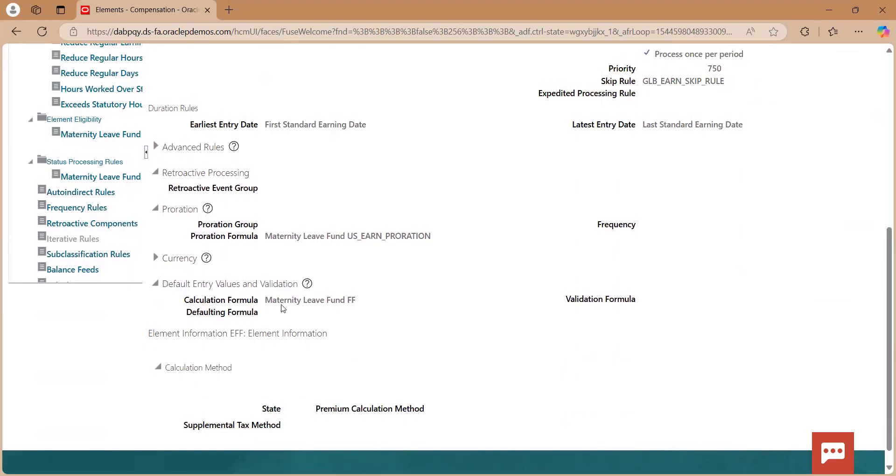
scroll(283, 308, up, 3)
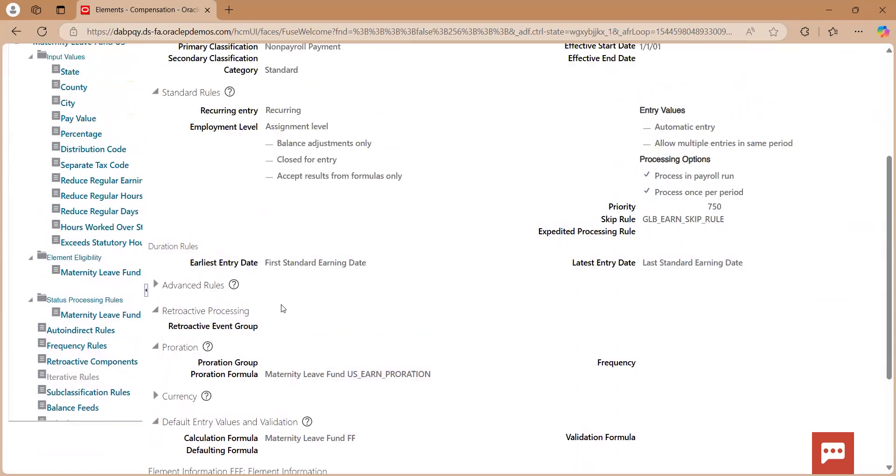
scroll(283, 308, up, 3)
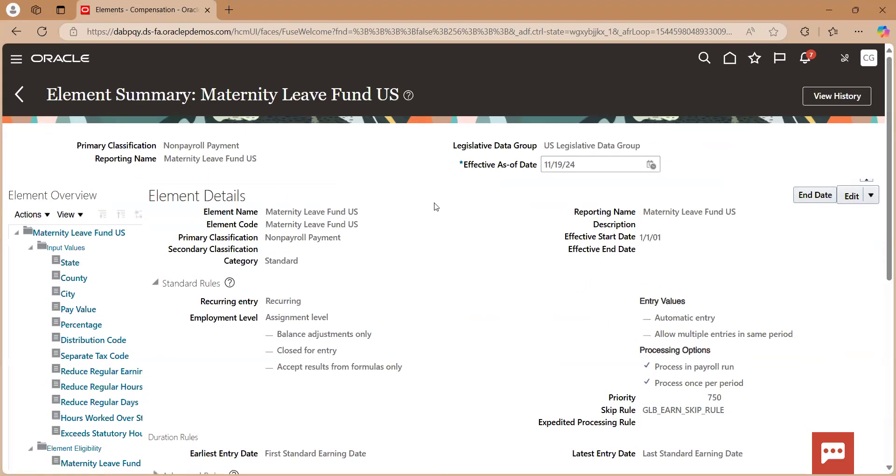
click(17, 95)
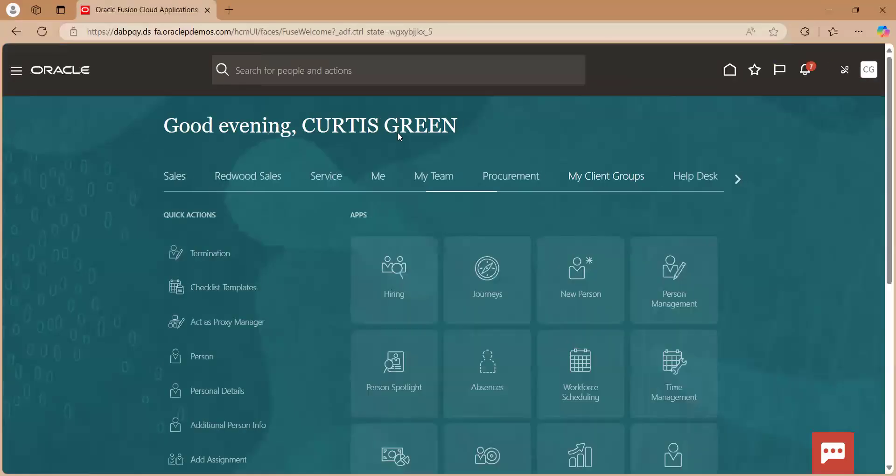
Find the employee by person number in Person Management and open their payroll element entries
click(677, 276)
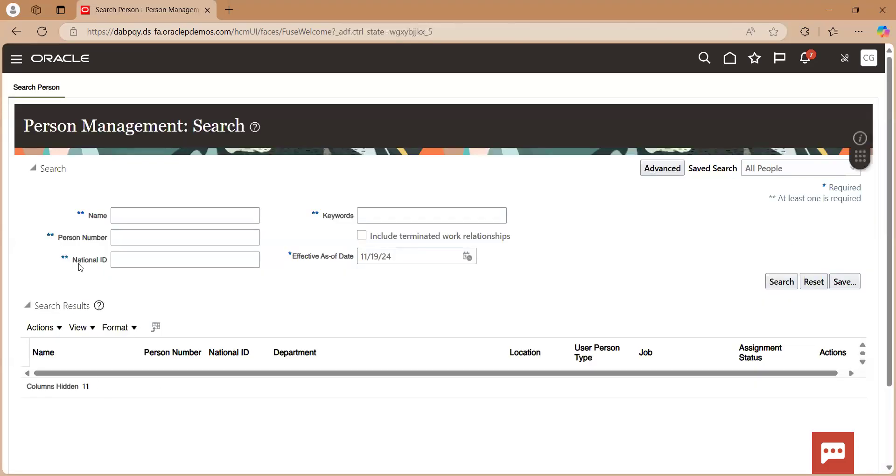
click(140, 239)
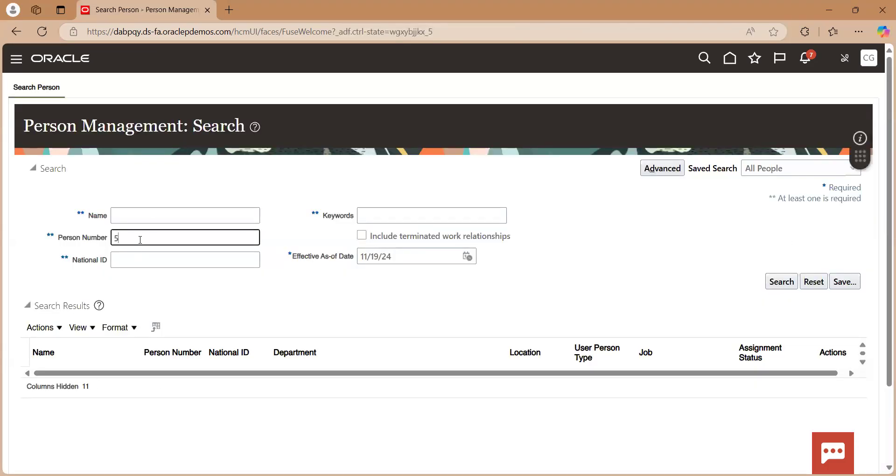
click(773, 282)
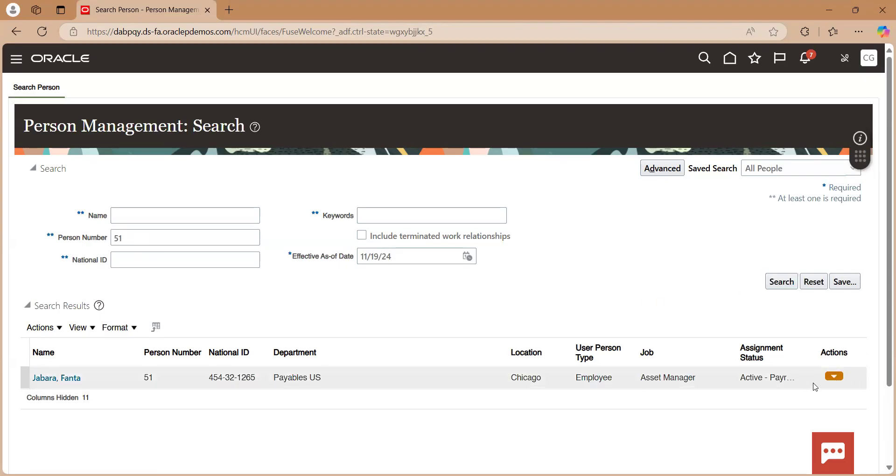
click(835, 382)
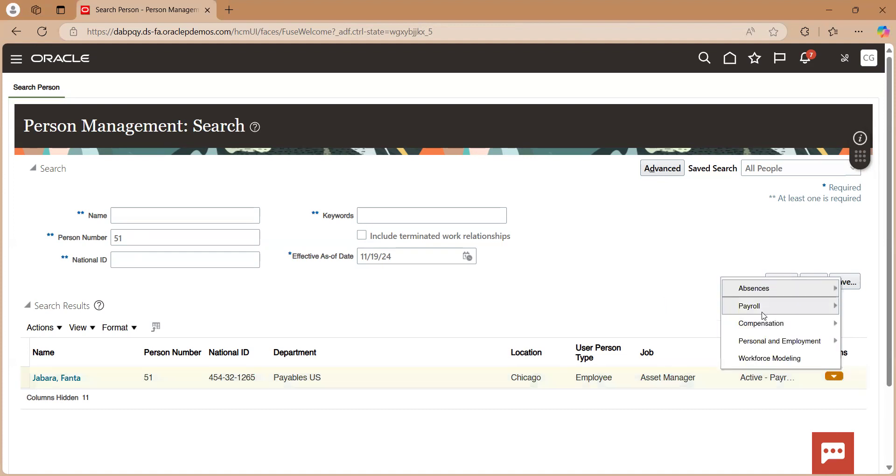
mouse_move(762, 313)
click(651, 342)
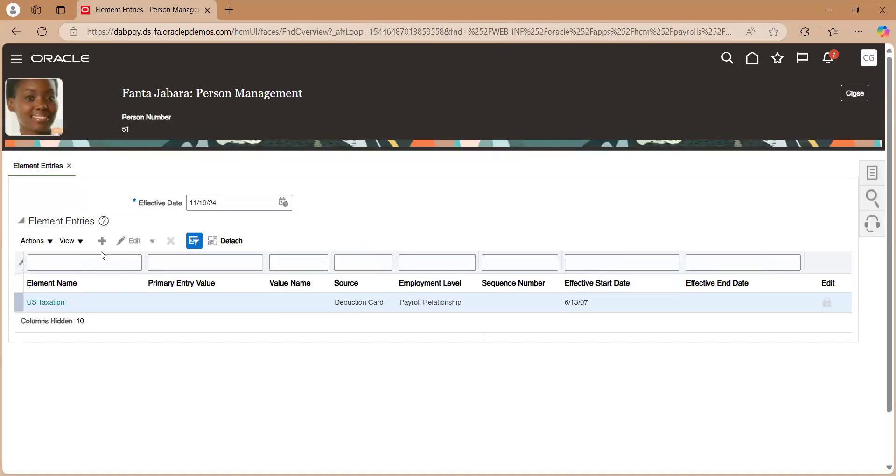
Start a new element entry for the employee using the Basic Salary US element
click(102, 241)
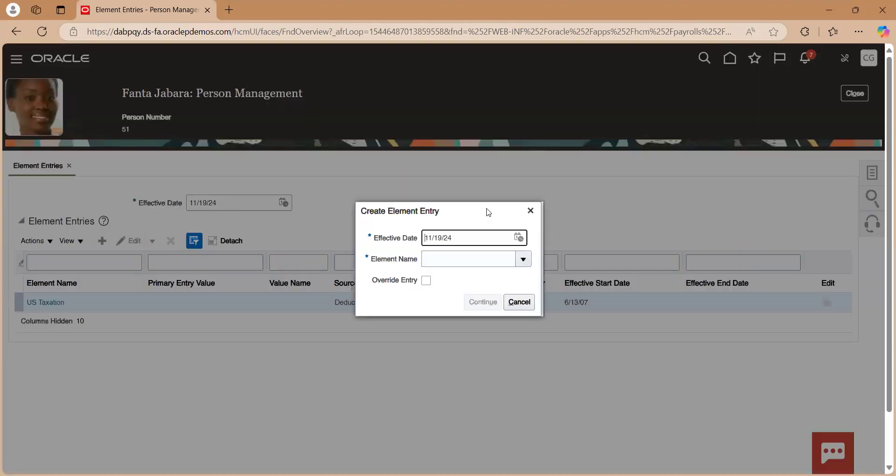
click(468, 257)
text(Maternity)
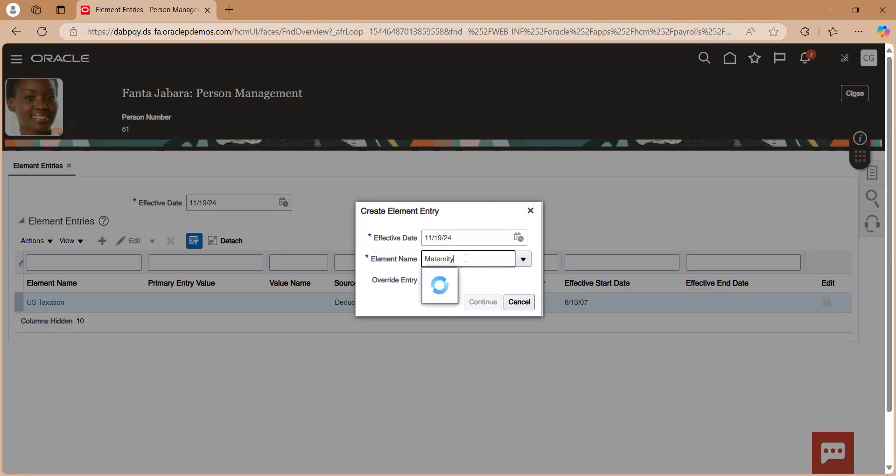
text(Basic)
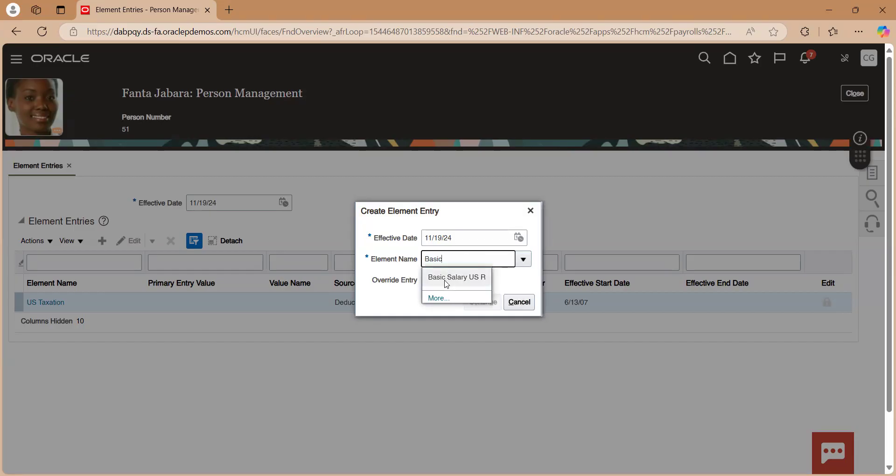
click(446, 277)
click(473, 315)
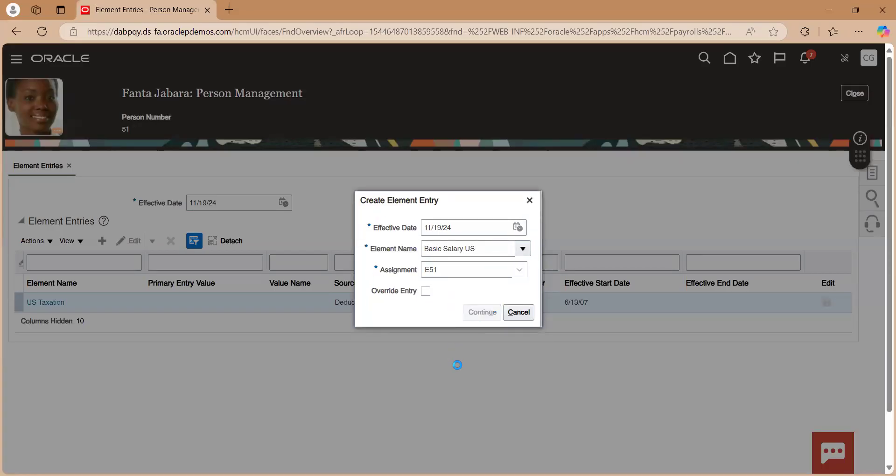
Set the Basic Salary US entry's Pay Value to 10,000.00, save it, and return to the element entries list
scroll(457, 364, down, 3)
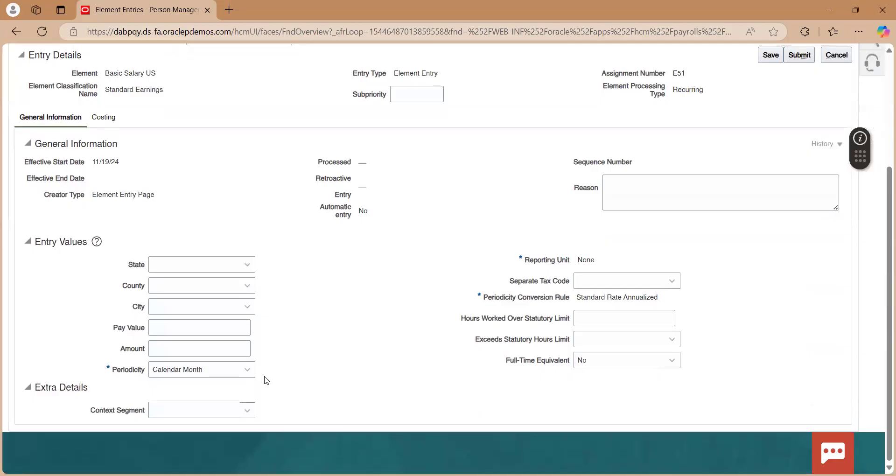
click(223, 326)
click(770, 54)
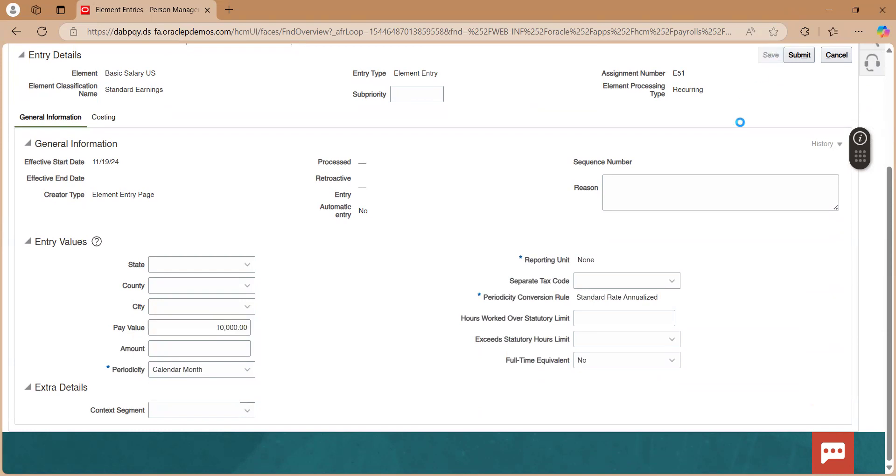
click(838, 99)
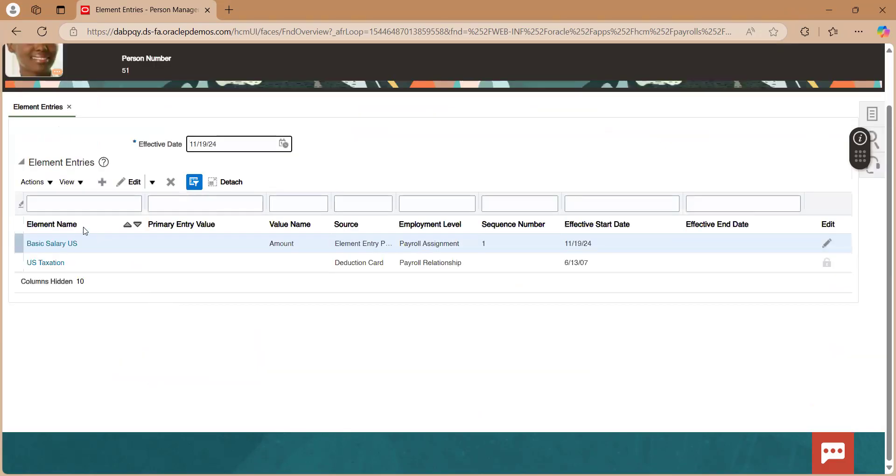
Start a new element entry for the employee using the Transport Allowance US element
click(102, 182)
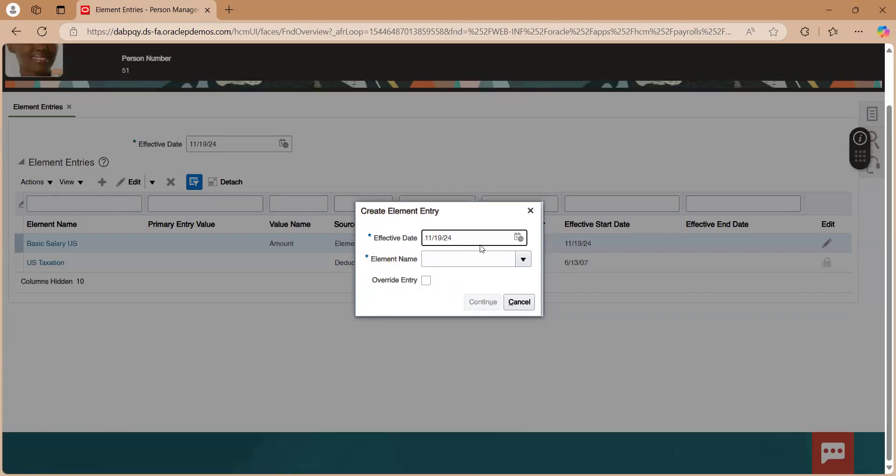
click(471, 260)
text(Trasn)
key(BackSpace)
key(BackSpace)
text(nsport)
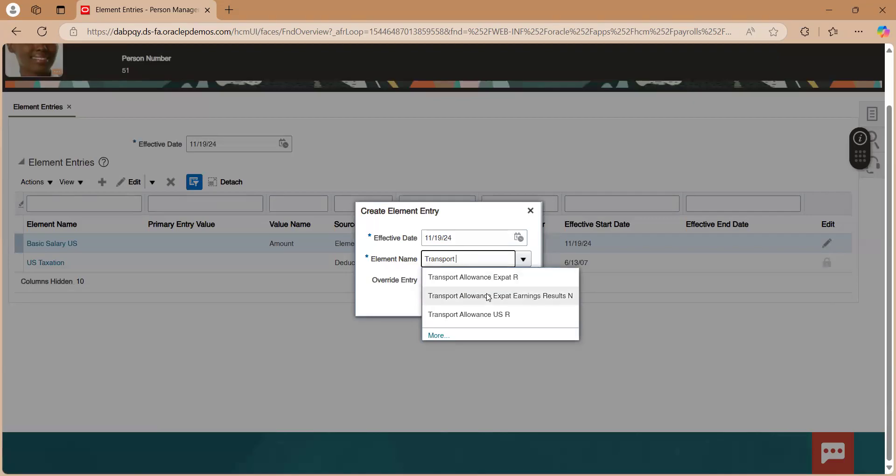
click(485, 314)
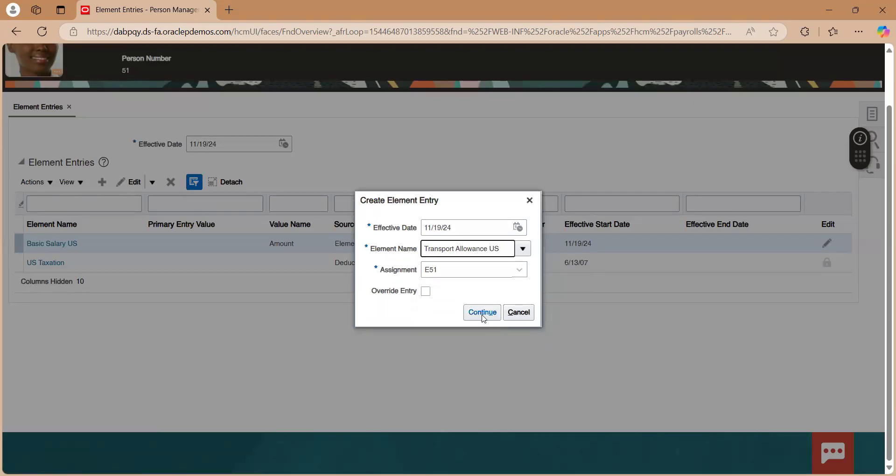
click(484, 319)
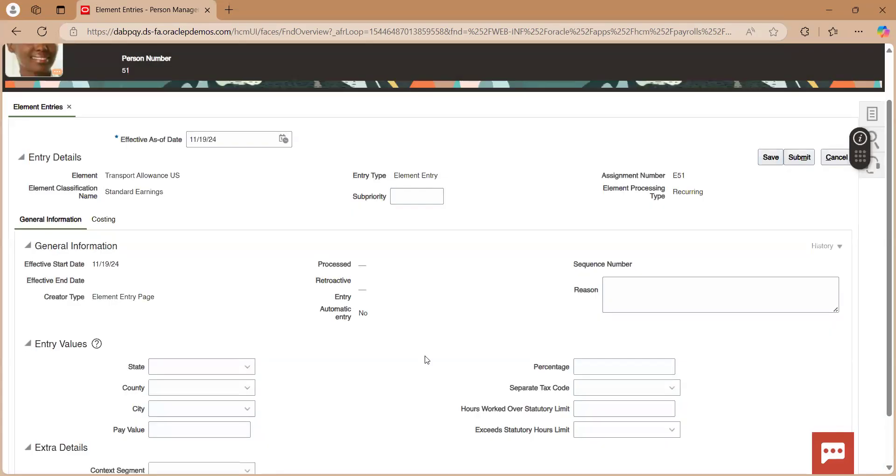
Set the Transport Allowance US entry's Percentage to 2.5, save it, and return to the element entries list
scroll(263, 358, down, 1)
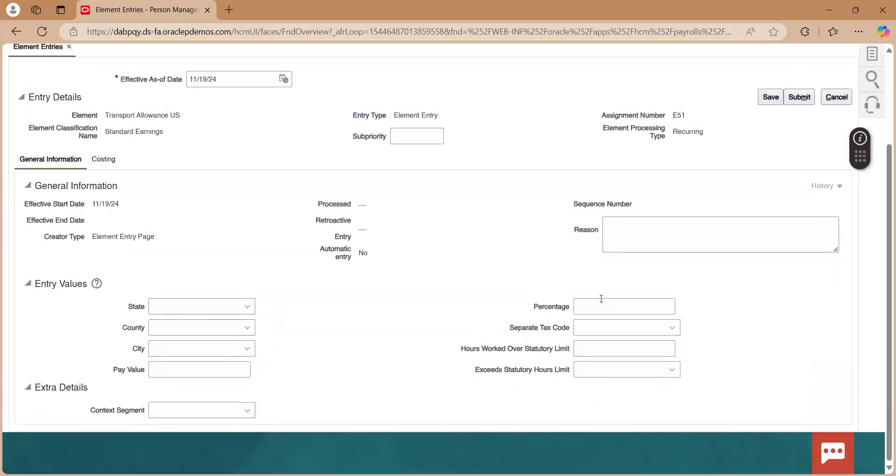
click(633, 306)
text(2.5)
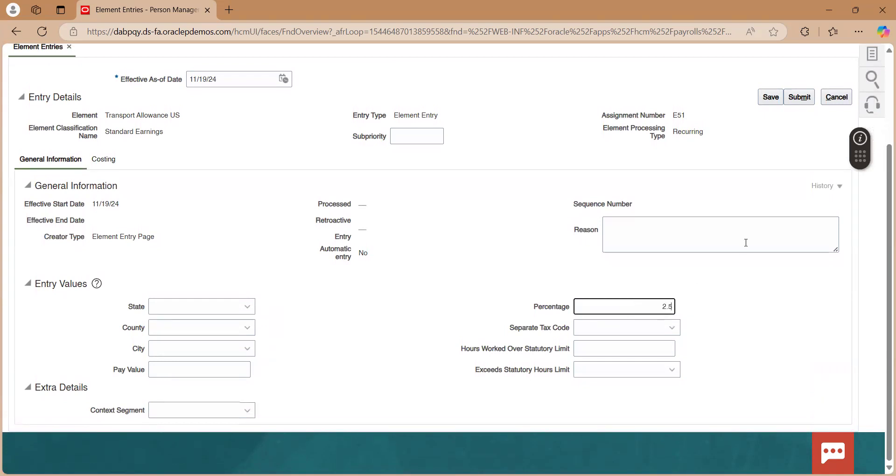
click(769, 98)
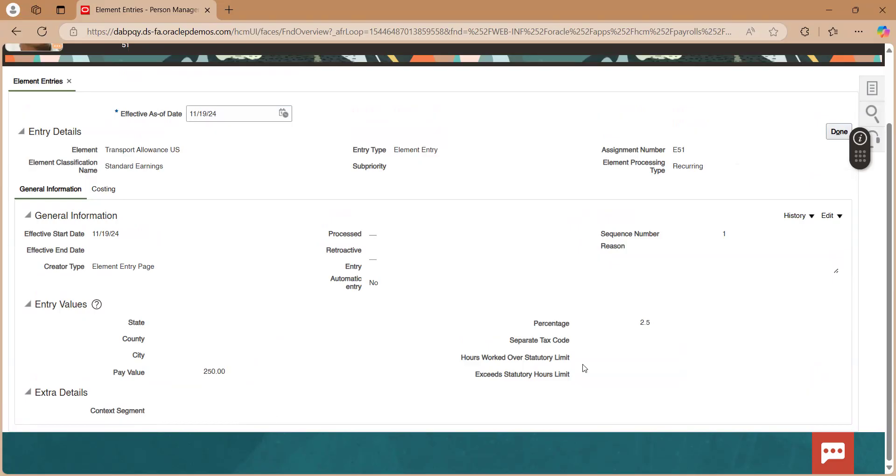
click(838, 132)
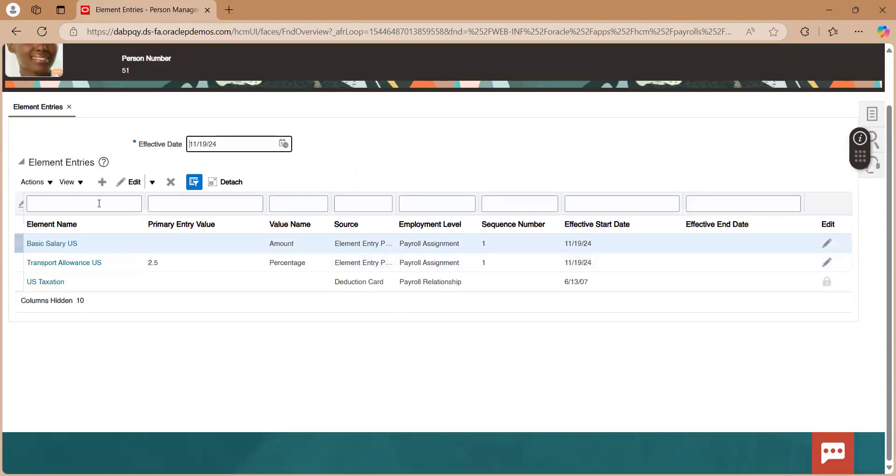
Start a new element entry for the employee using the Maternity Leave Fund US element
click(101, 182)
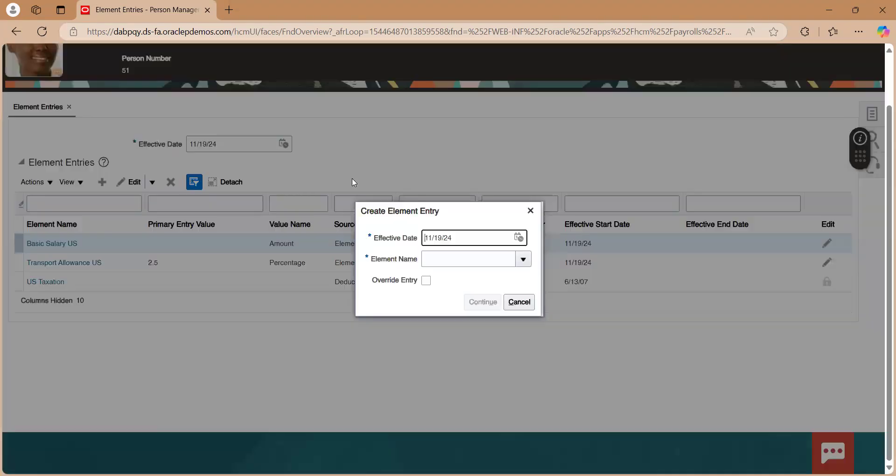
click(469, 264)
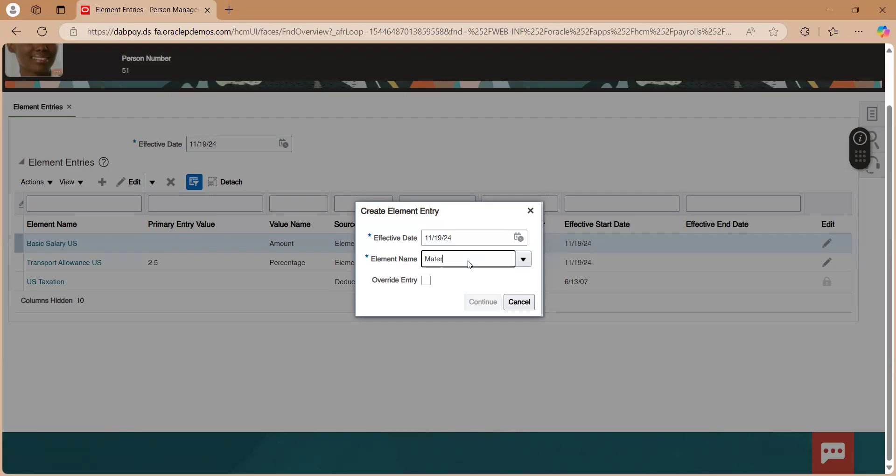
text(Maternity Le)
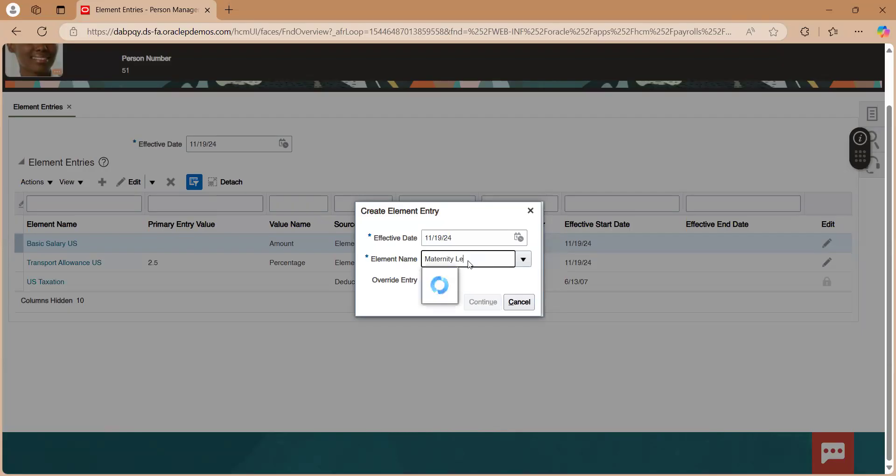
text(ave Fund US)
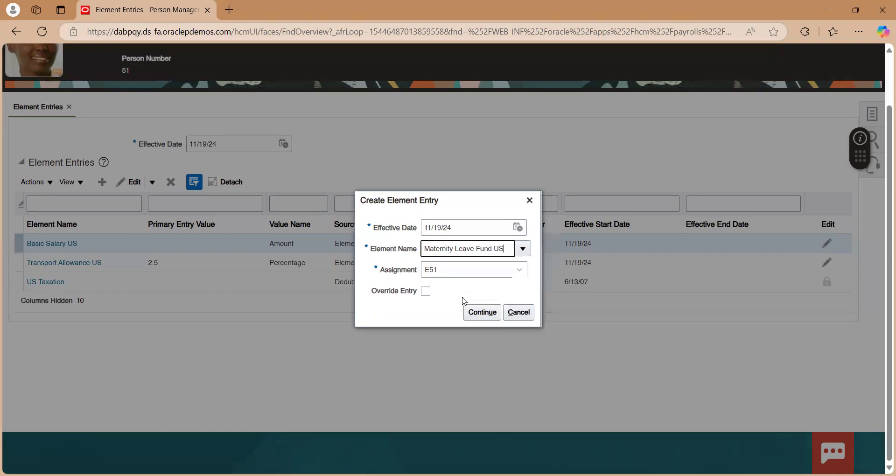
click(482, 312)
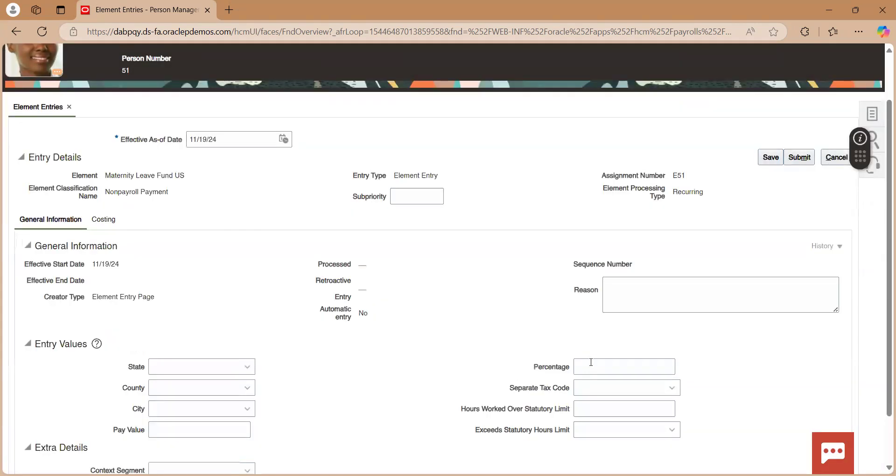
Set the Maternity Leave Fund US entry's Percentage to 0.3, save it, and return to the element entries list
click(591, 362)
text(0.3)
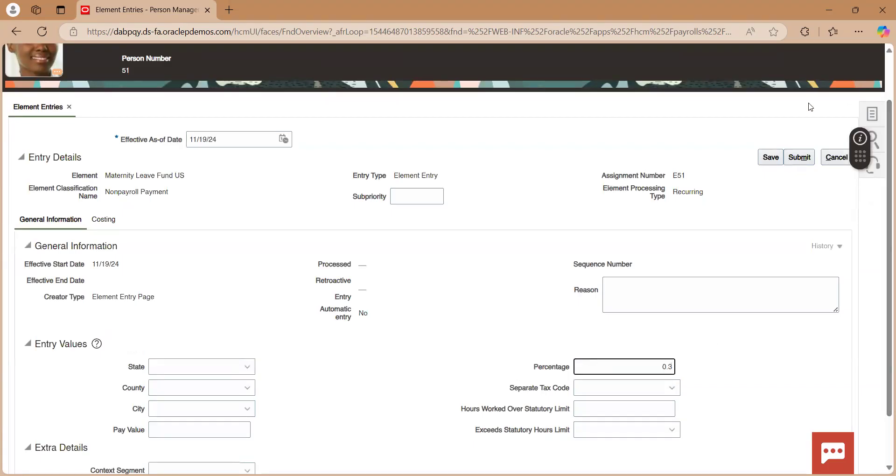
click(770, 158)
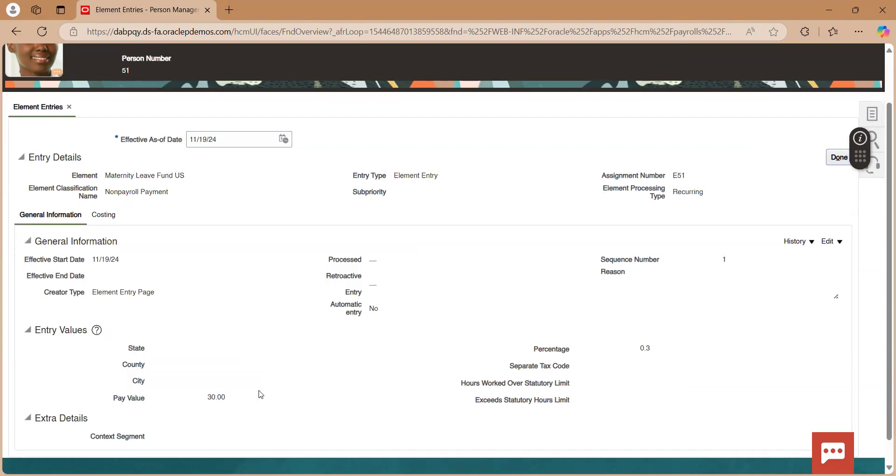
click(838, 157)
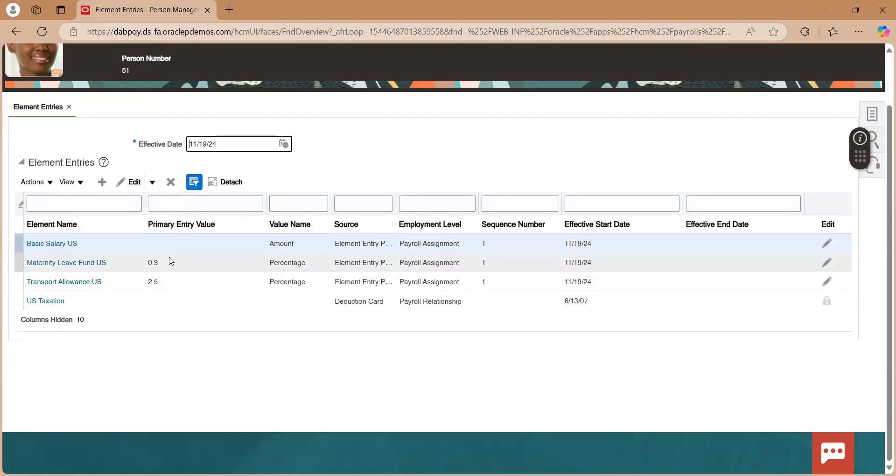
Duplicate the element entries browser tab and load the site's root address, dabpqy.ds-fa.oraclepdemos.com, in the duplicate
scroll(163, 254, up, 2)
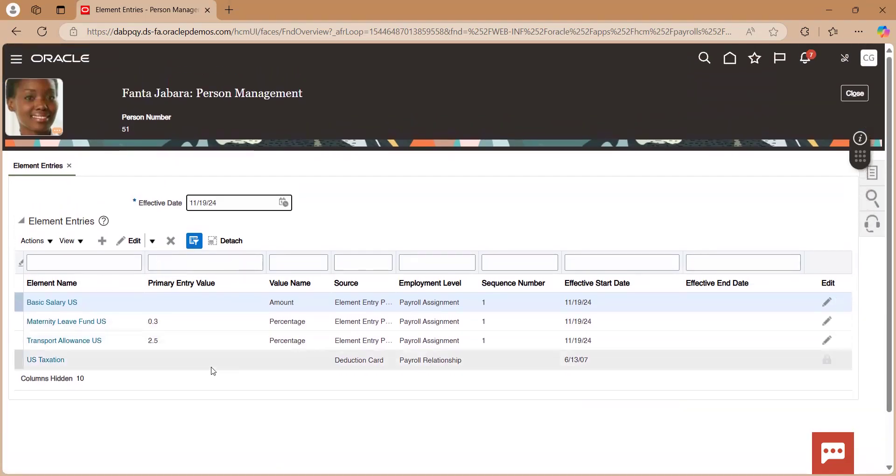
right_click(144, 14)
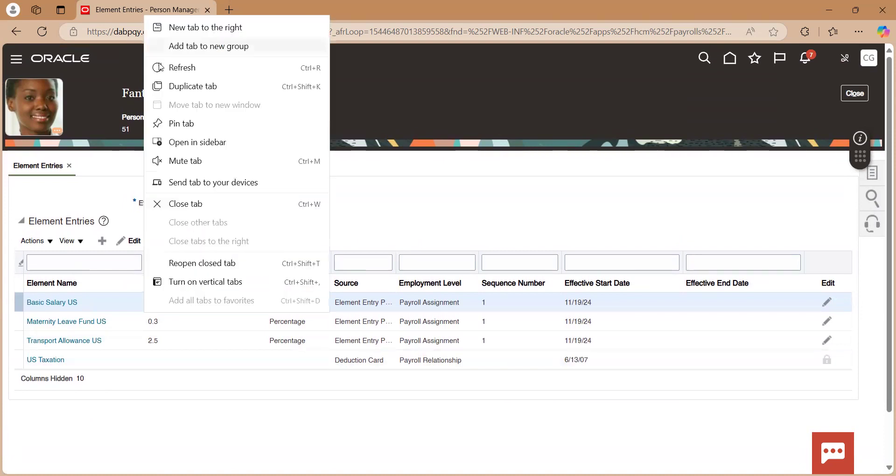
click(180, 88)
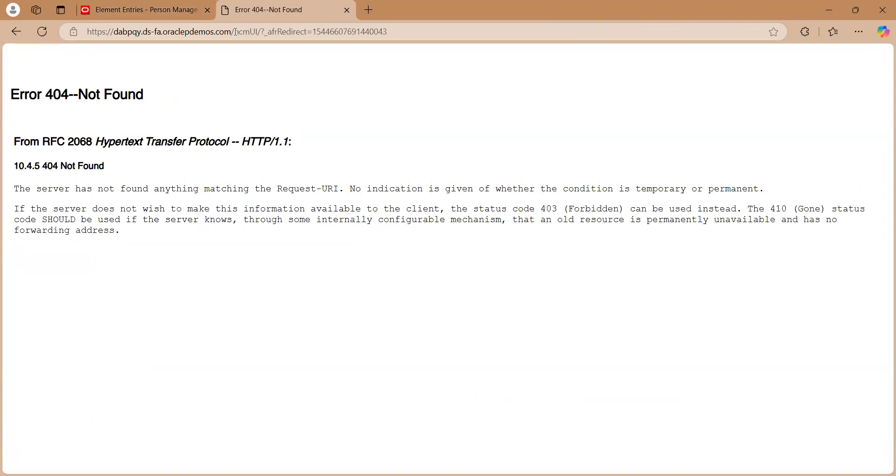
drag(236, 32, 481, 52)
key(Delete)
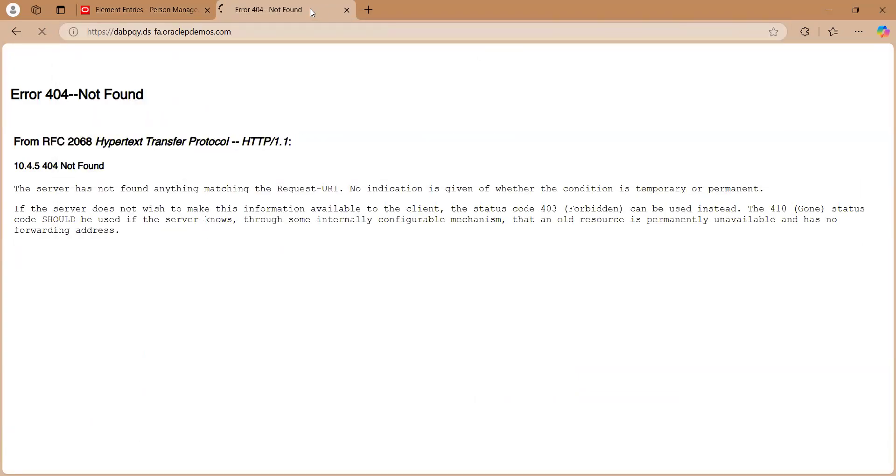
text(fscmUI/faces/AtkHomePageWelcome)
key(Return)
click(176, 10)
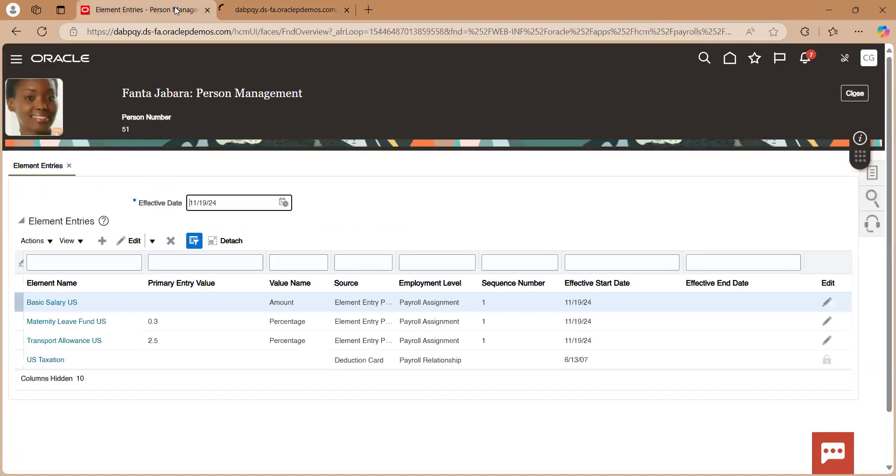
key(ctrl+Tab)
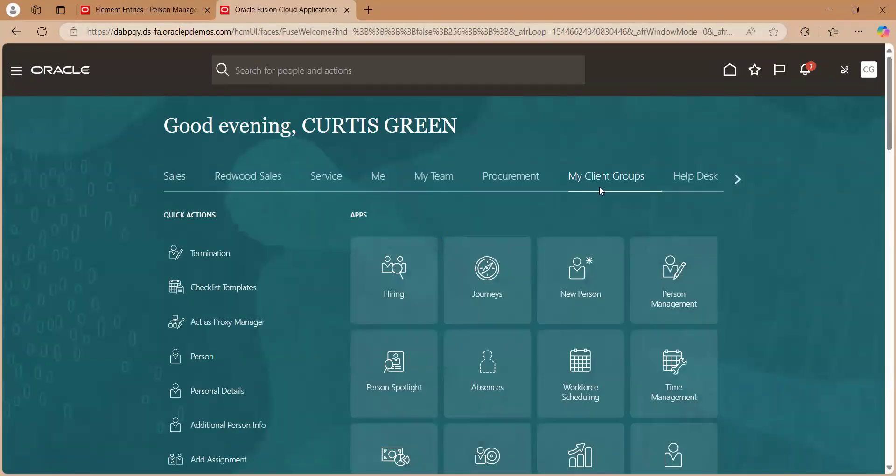
Open the QuickPay Payments task in the Payroll work area of My Client Groups
scroll(599, 186, down, 10)
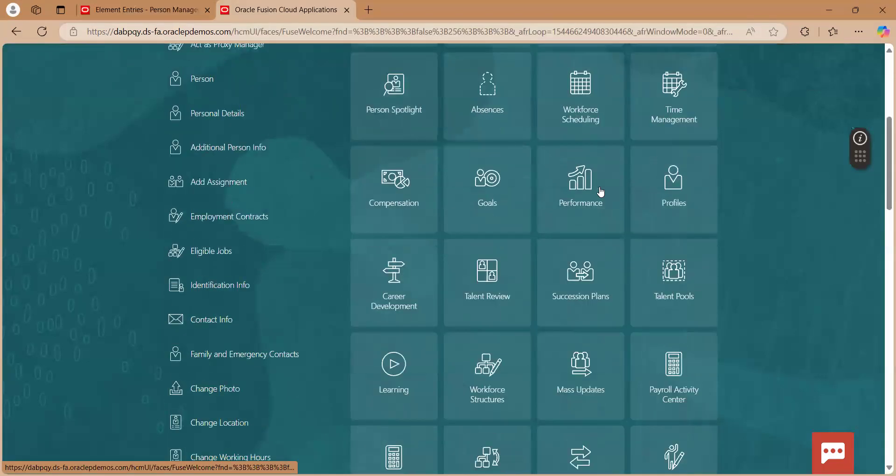
scroll(601, 192, down, 3)
scroll(536, 205, up, 1)
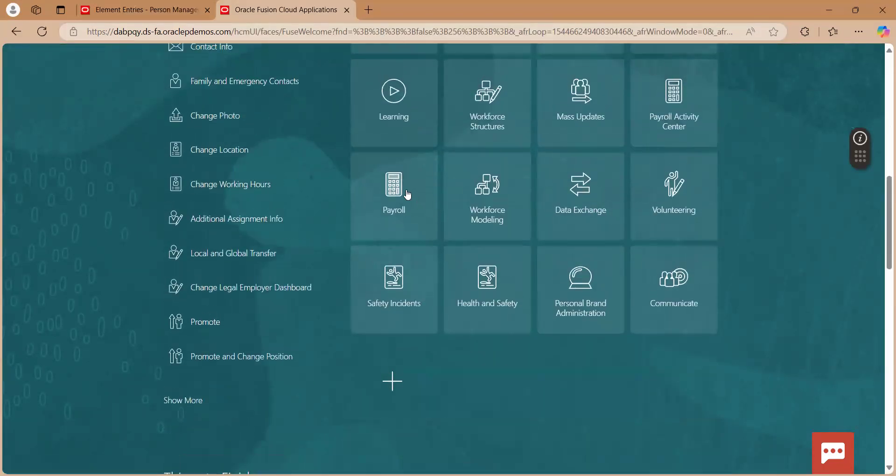
click(407, 194)
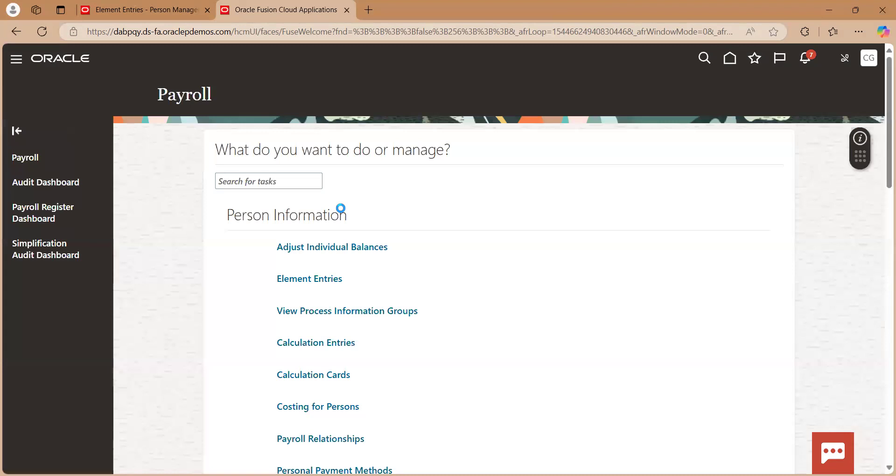
scroll(401, 258, down, 10)
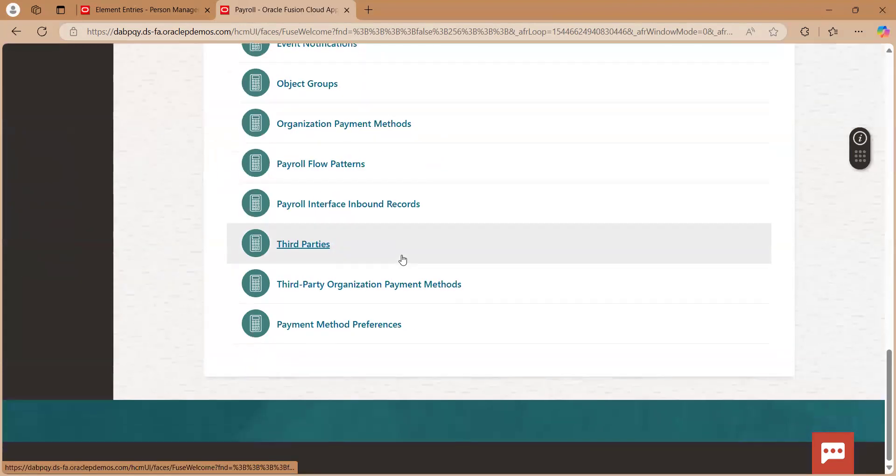
scroll(402, 258, up, 5)
scroll(402, 258, up, 6)
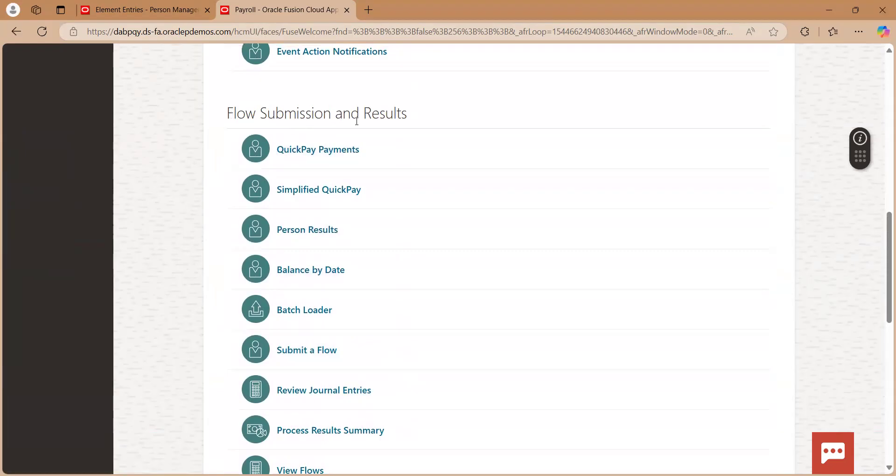
click(318, 150)
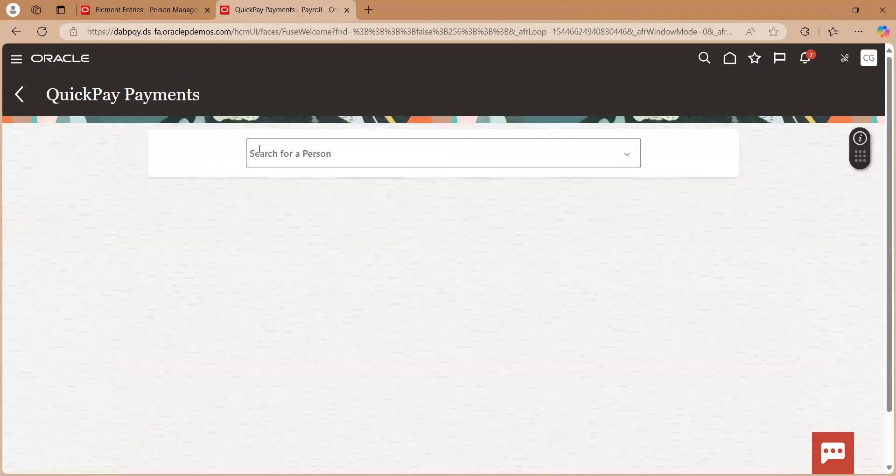
Search for the employee by person number and select them for the QuickPay run
click(286, 151)
text(1)
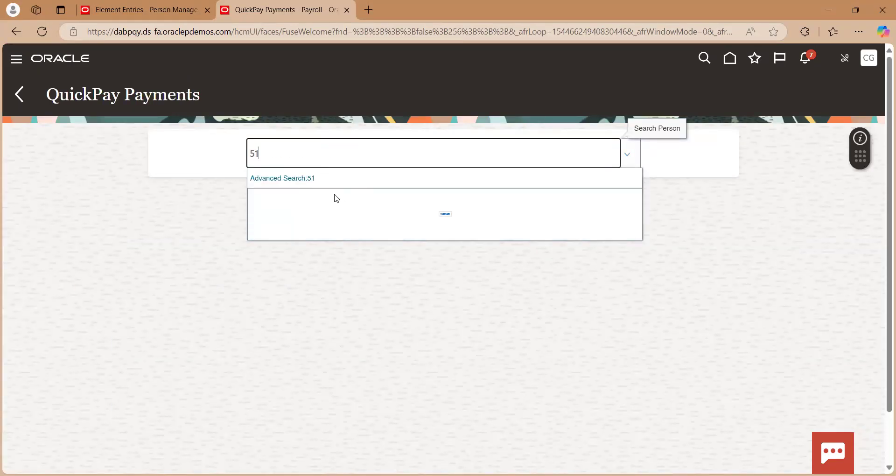
click(258, 218)
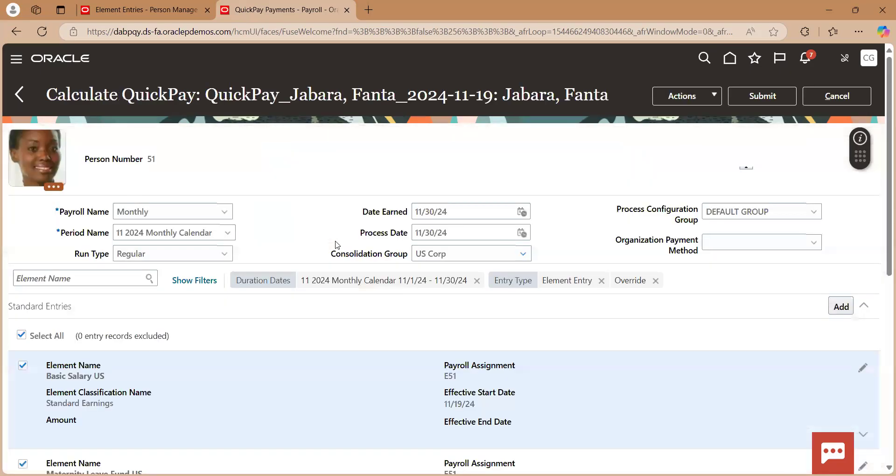
Exclude the US Taxation entry from the employee's standard entries and submit the QuickPay calculation
scroll(259, 342, down, 6)
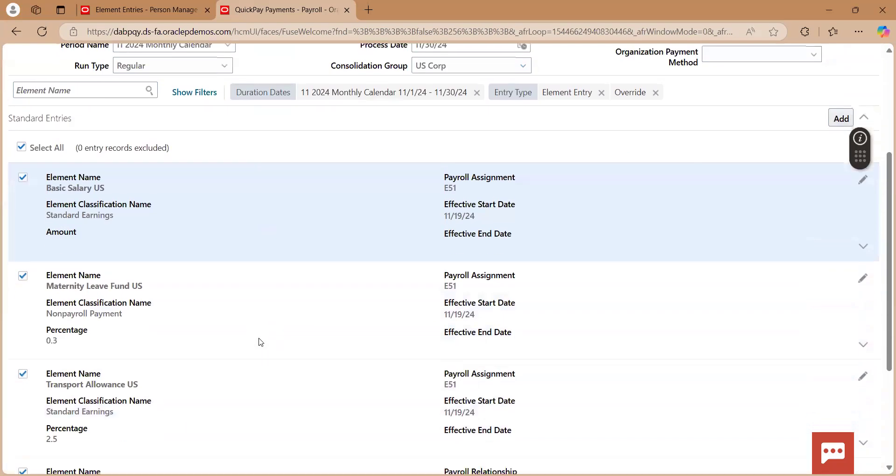
scroll(260, 342, down, 1)
scroll(260, 342, up, 4)
scroll(260, 342, down, 4)
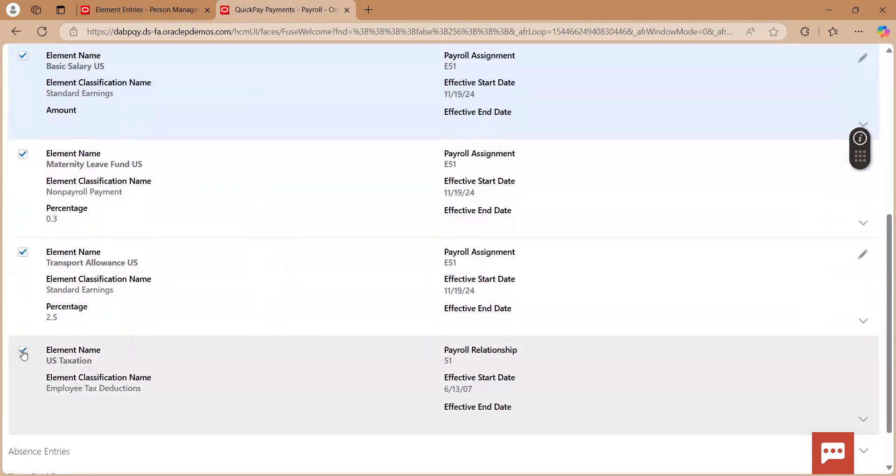
click(24, 356)
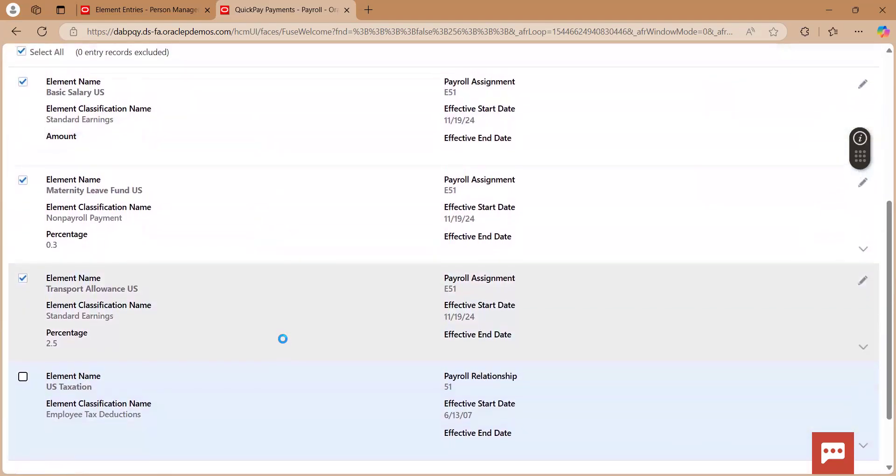
scroll(285, 343, up, 6)
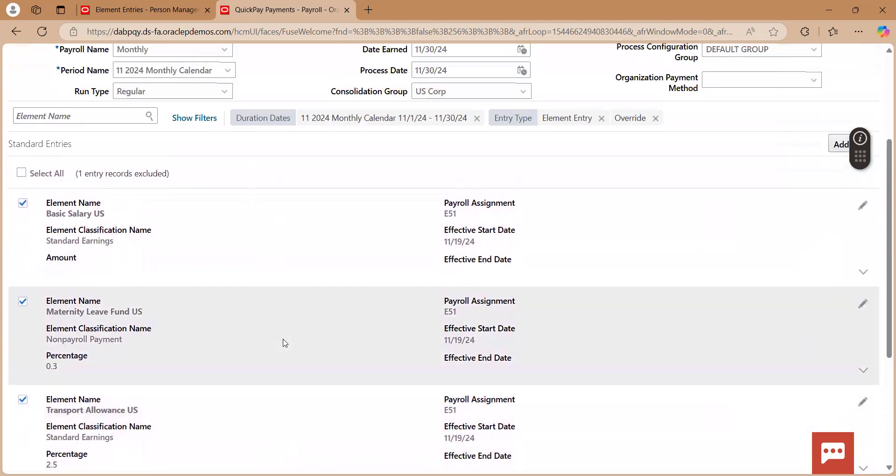
click(746, 80)
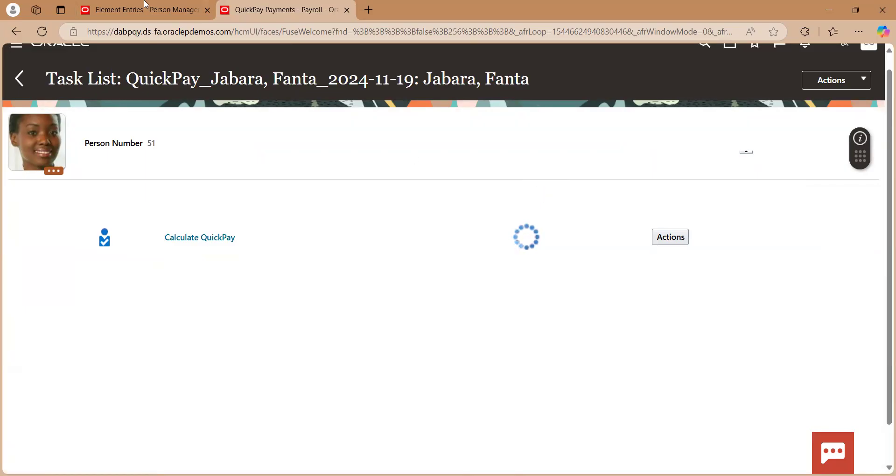
Open the QuickPay statement of earnings and examine the balance feeds under Gross Pay and Nonpayroll Payment
mouse_move(146, 4)
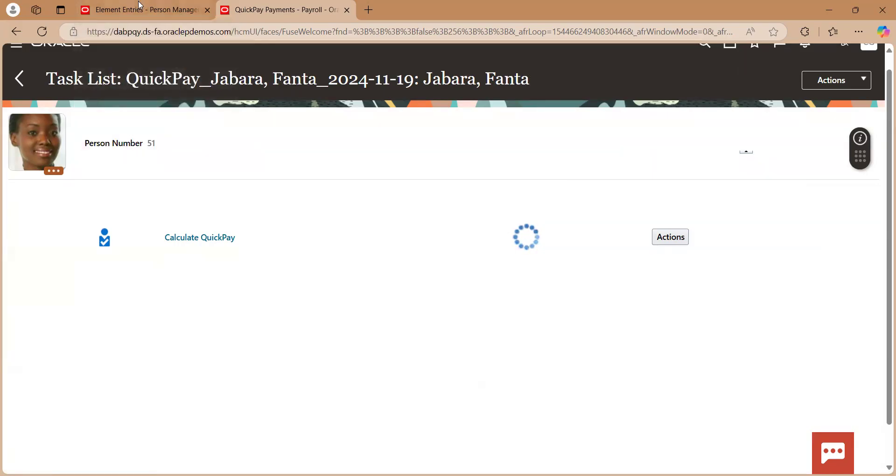
click(141, 6)
click(248, 10)
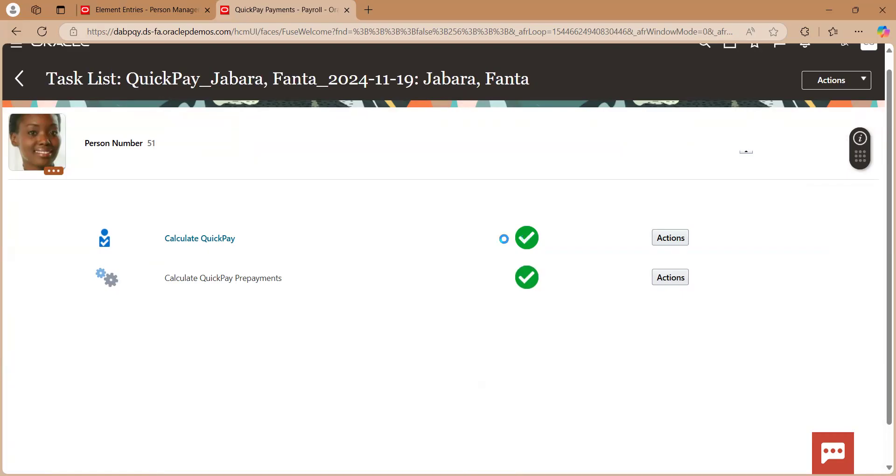
scroll(477, 252, down, 2)
scroll(477, 251, down, 1)
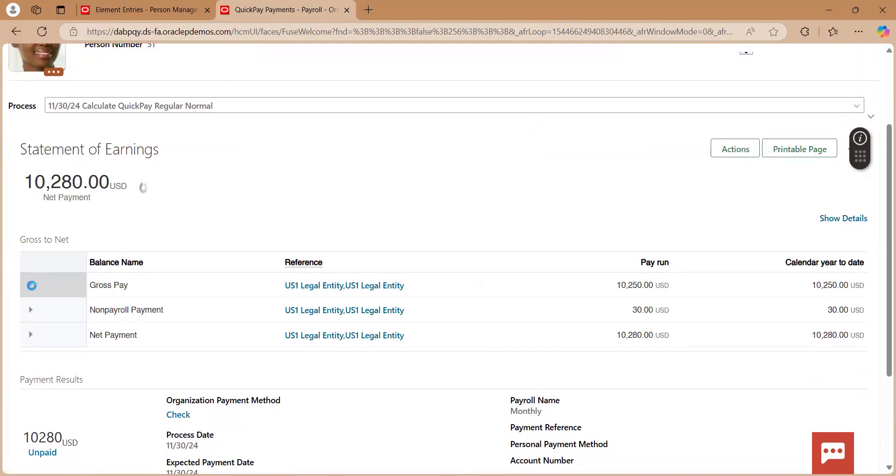
scroll(248, 315, down, 2)
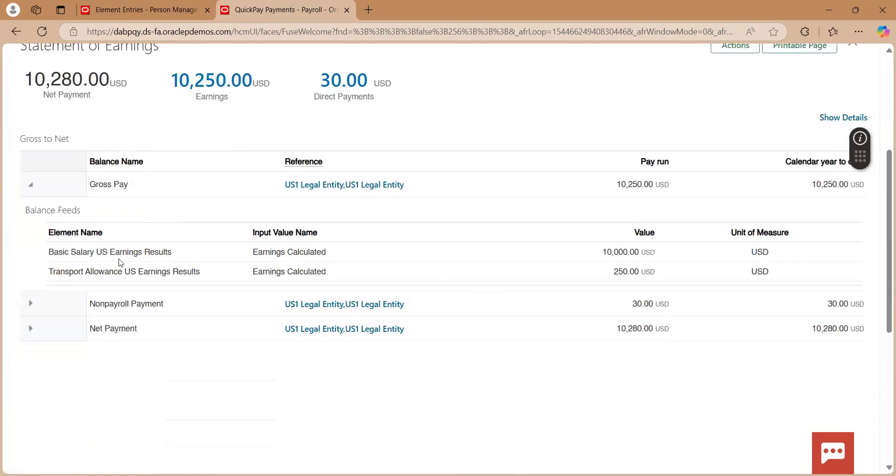
click(29, 306)
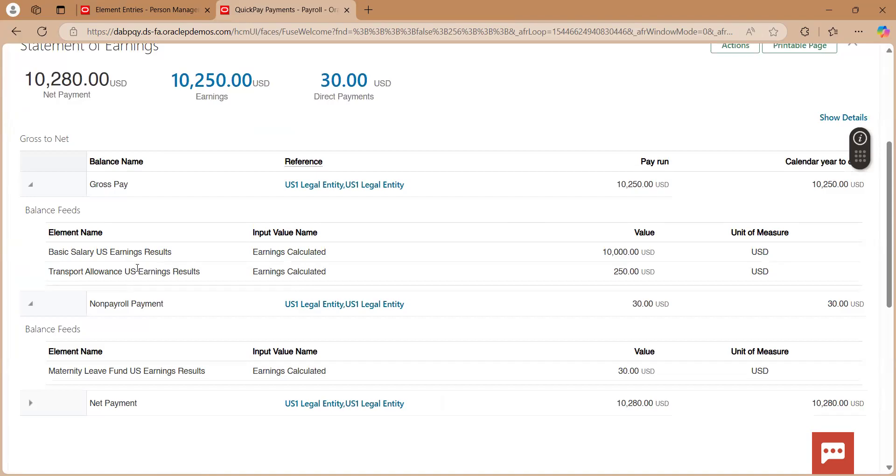
scroll(137, 268, up, 1)
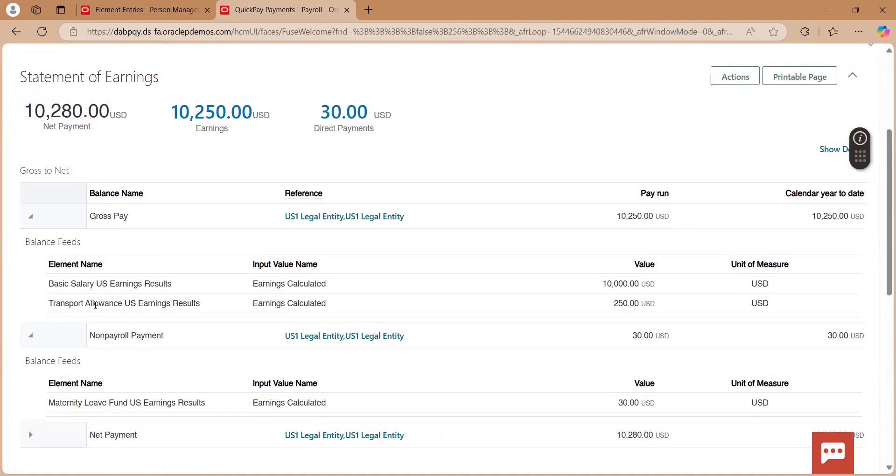
scroll(584, 252, up, 2)
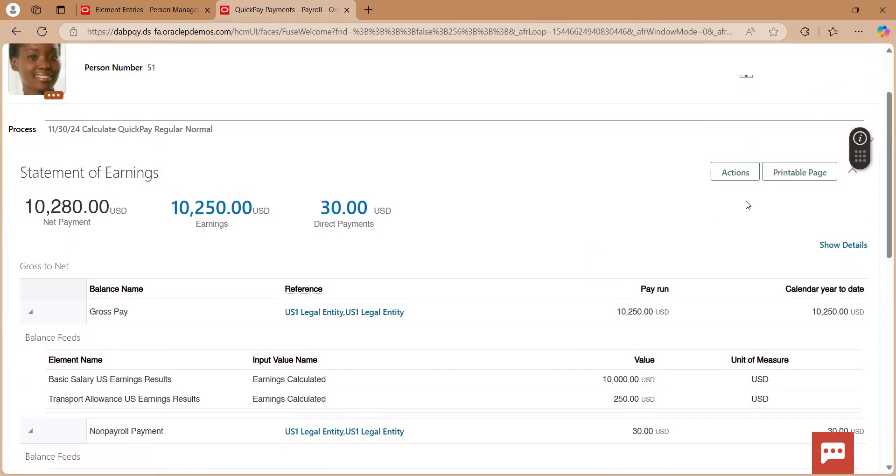
Go from the statement of earnings back to the employee's QuickPay task list
scroll(747, 214, up, 2)
click(757, 94)
click(760, 129)
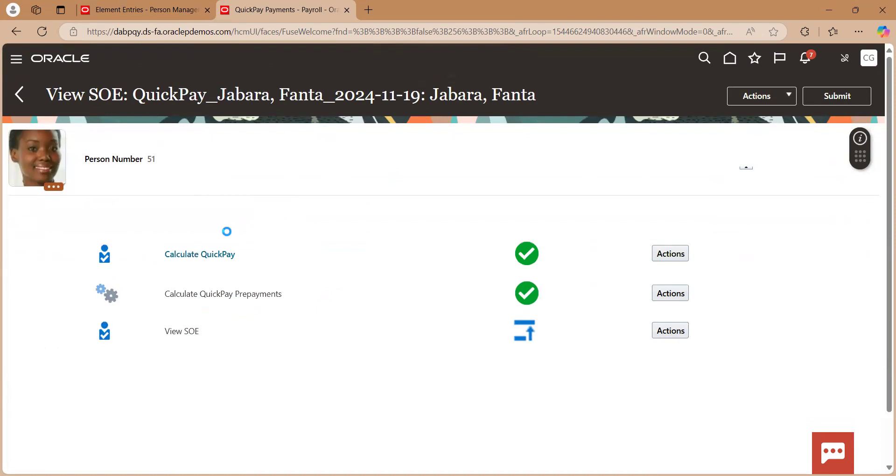
In the element entries browser tab, go to Fast Formulas in the Compensation work area and start a new fast formula
click(195, 19)
click(46, 62)
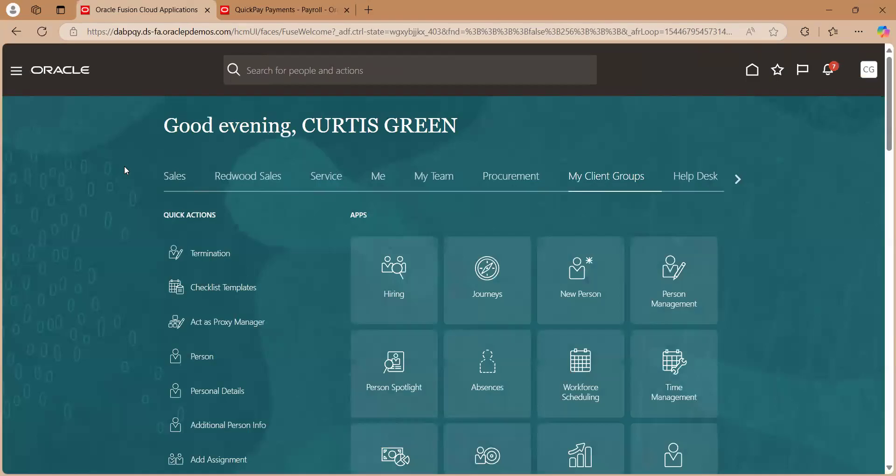
scroll(320, 293, down, 10)
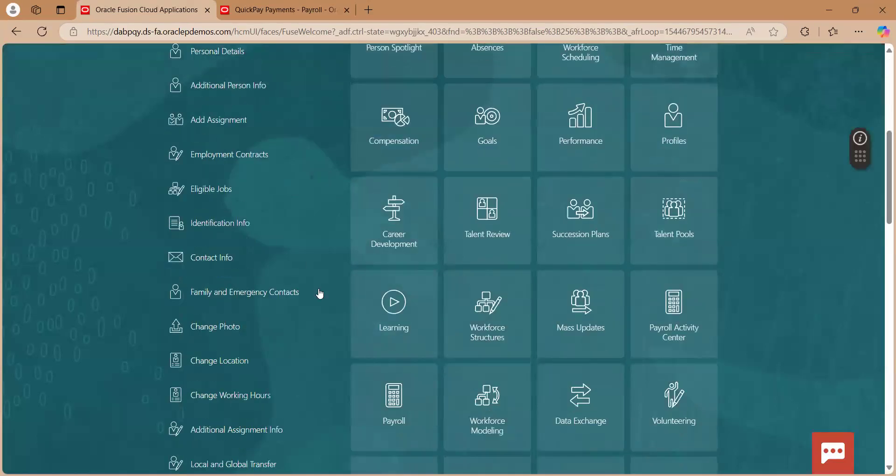
scroll(312, 249, up, 4)
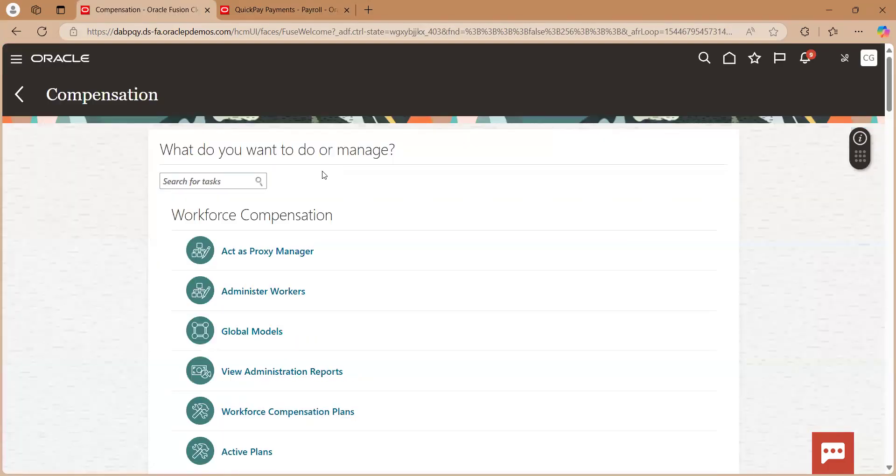
scroll(324, 175, down, 20)
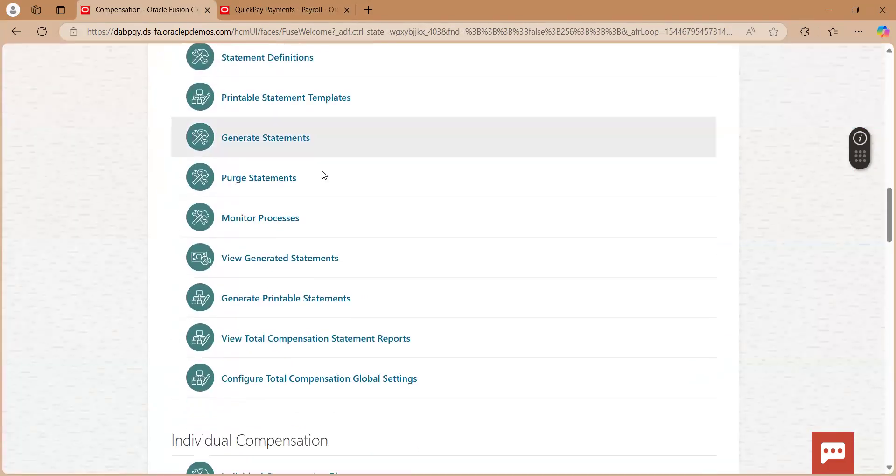
scroll(324, 175, down, 16)
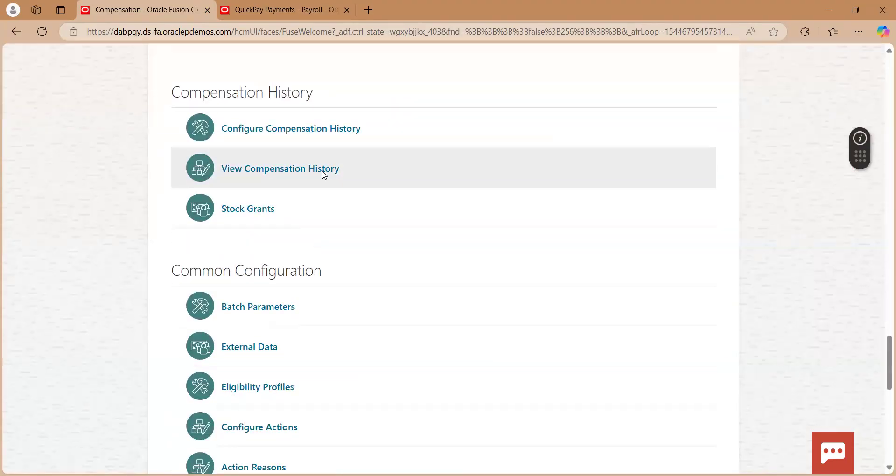
scroll(324, 175, down, 3)
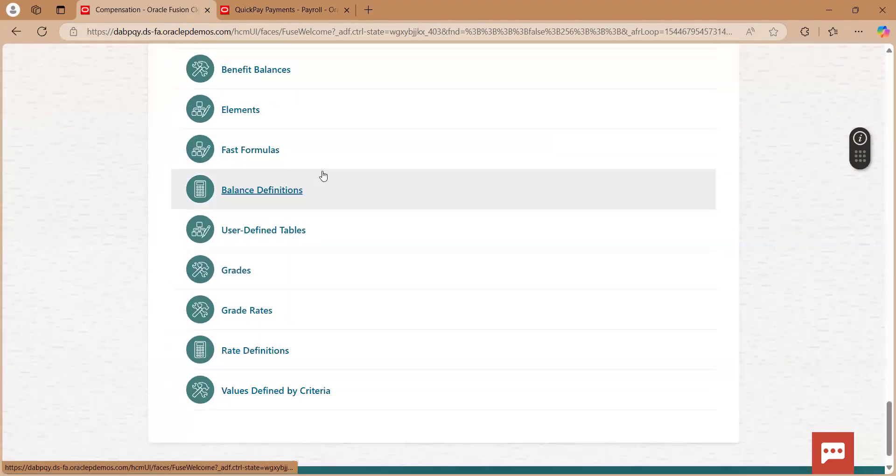
click(265, 173)
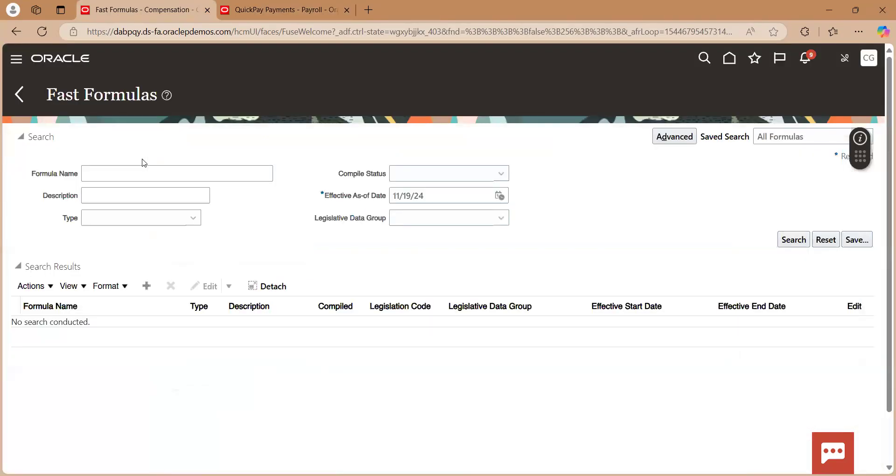
click(147, 286)
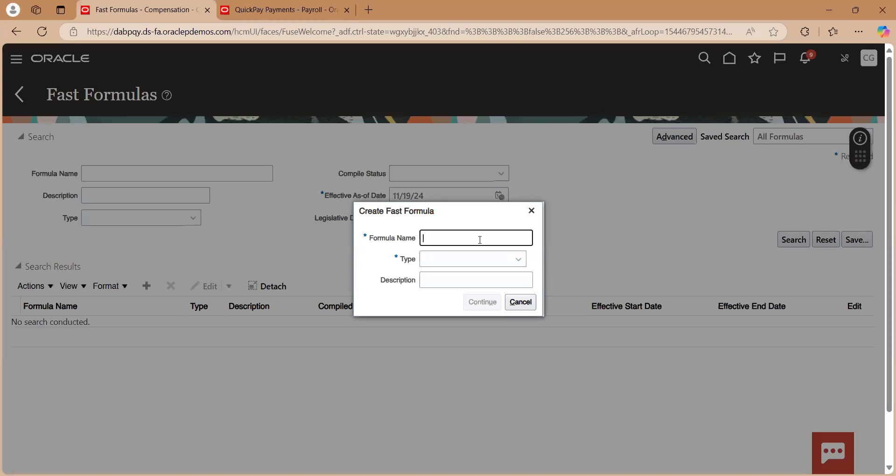
Try to name the new formula Transport Allowance US SKIP FF and choose the type Element Skip
text(Transport Allowance US SKIP FF)
key(Tab)
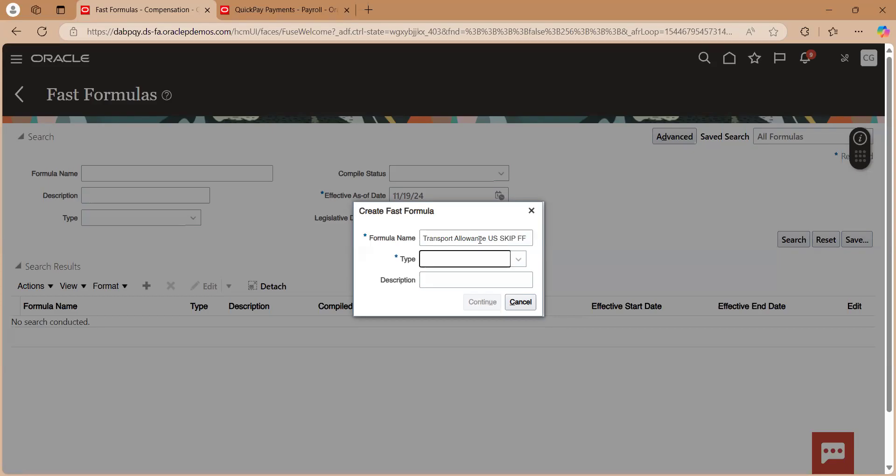
key(alt+Down)
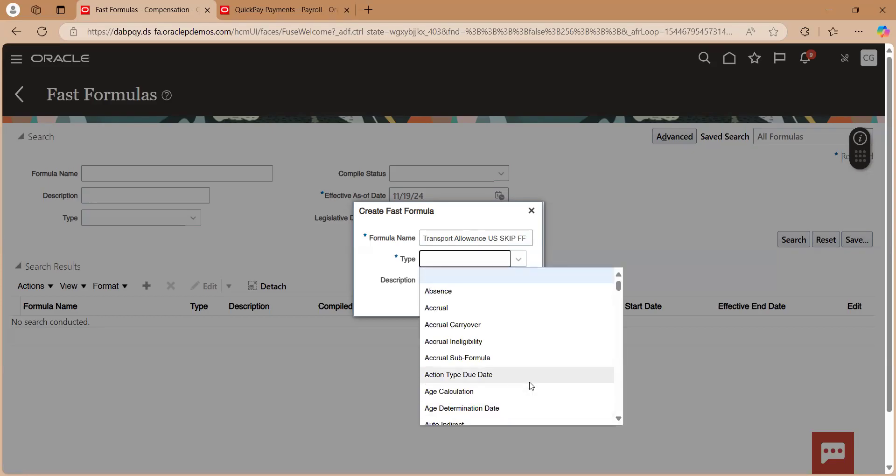
scroll(531, 385, down, 10)
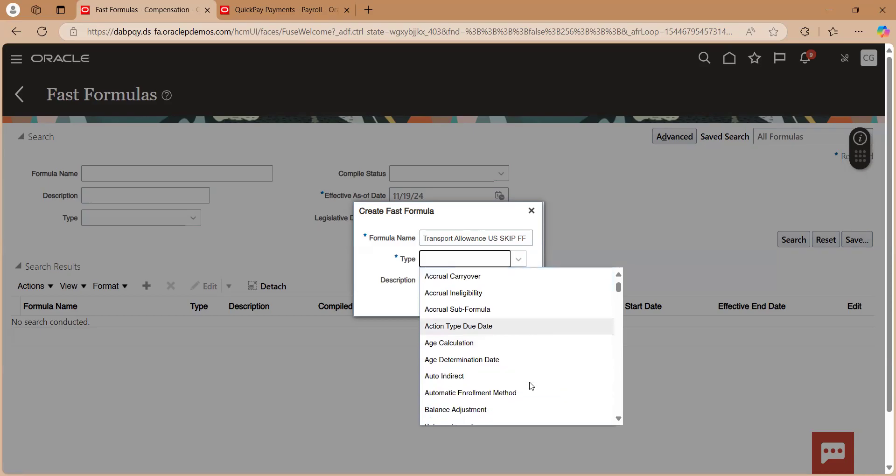
scroll(531, 385, down, 8)
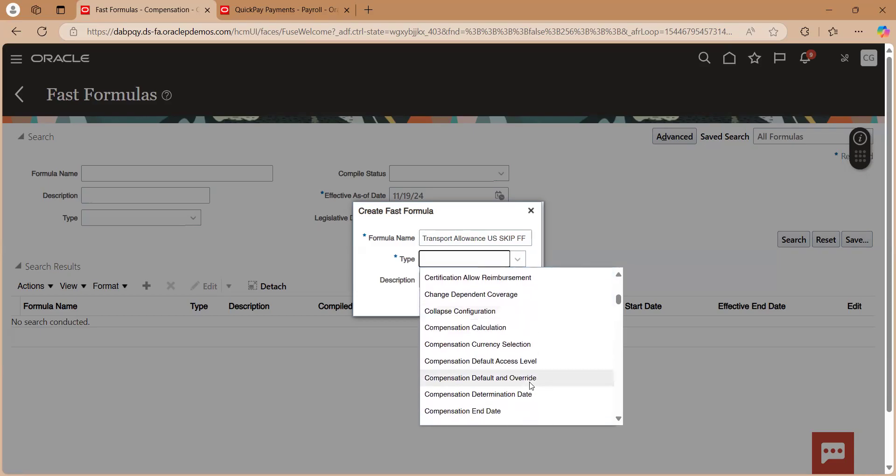
key(e)
key(Down)
key(Down)
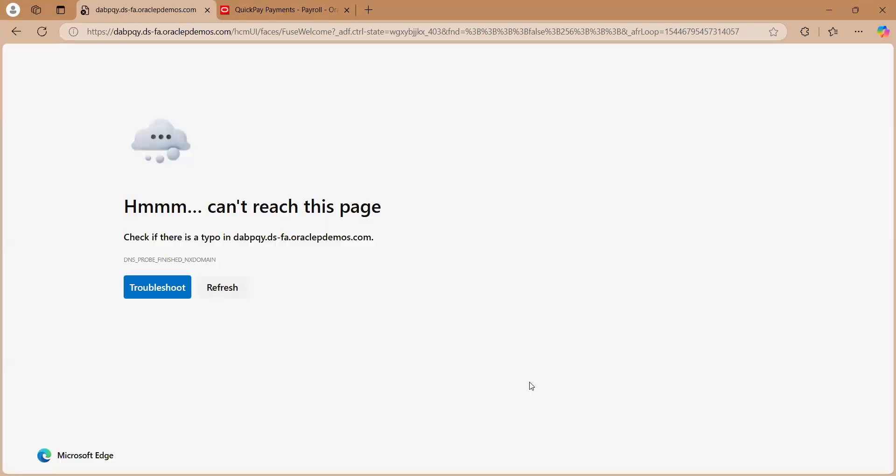
Reload the page and start a fast formula named Transport Allowance US SKIP FF with the type Element Skip
click(222, 286)
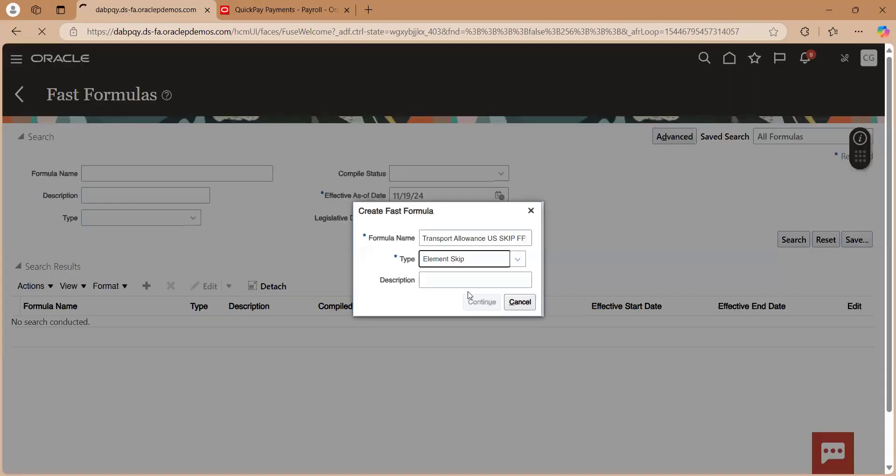
click(146, 286)
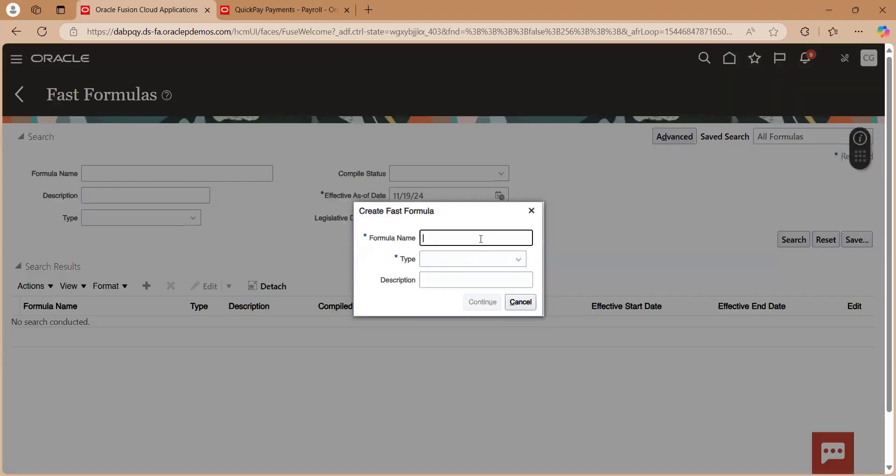
text(Tr)
key(BackSpace)
text(ransport Allowance US SKIP FF)
key(Tab)
text(Element)
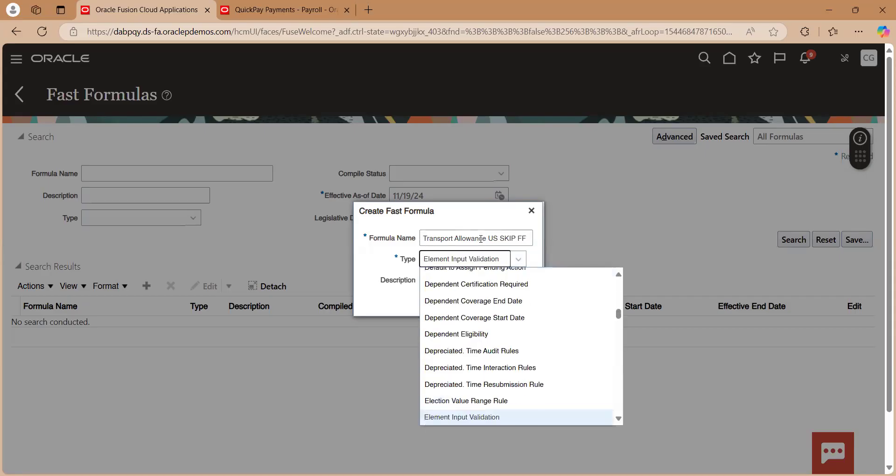
key(Return)
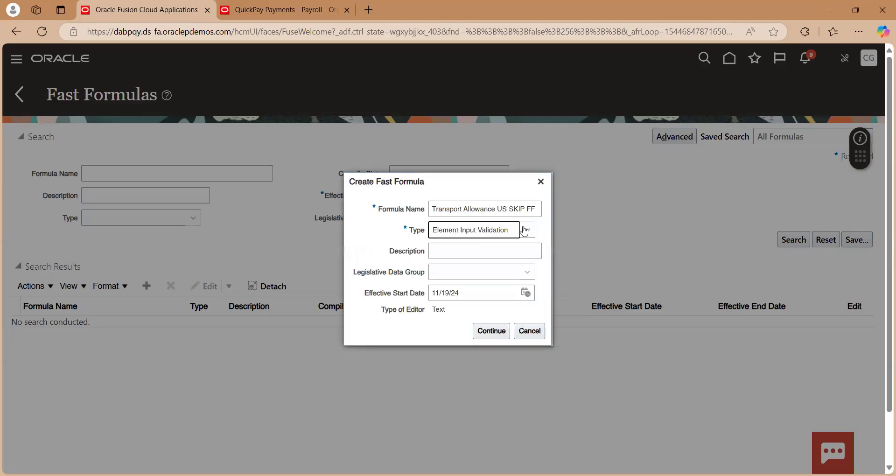
click(525, 230)
key(Down)
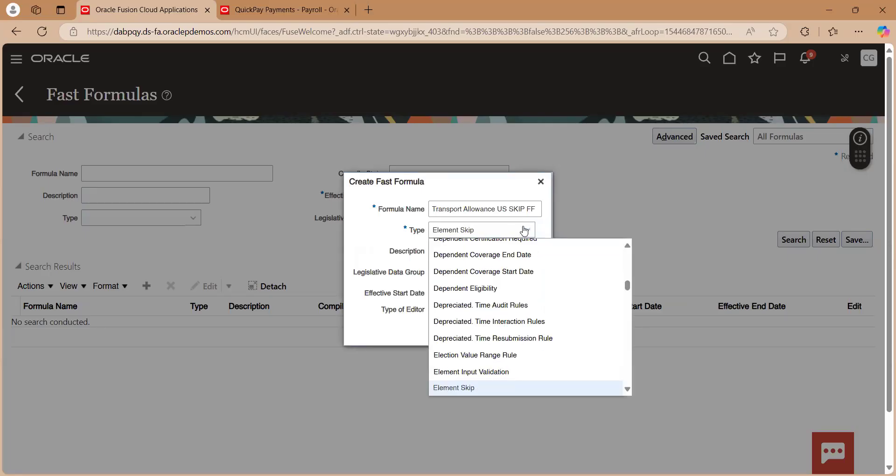
key(Return)
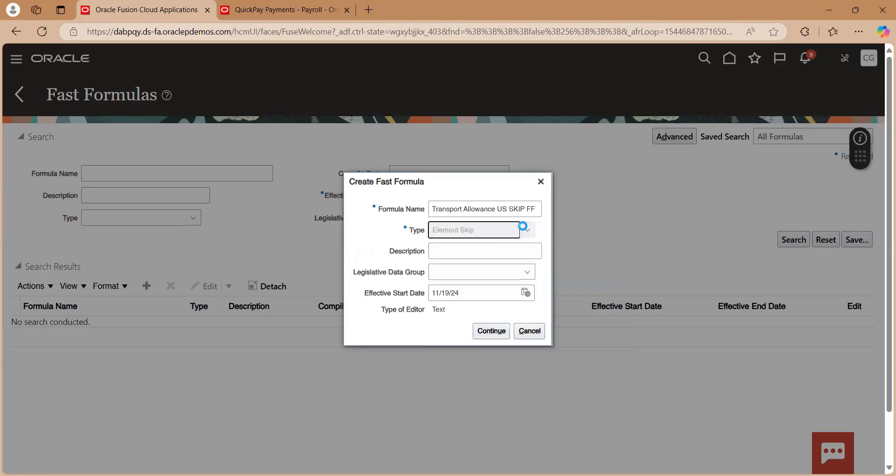
Assign the US Legislative Data Group, set the effective start date to 1/1/01 and continue to the formula editor
click(461, 273)
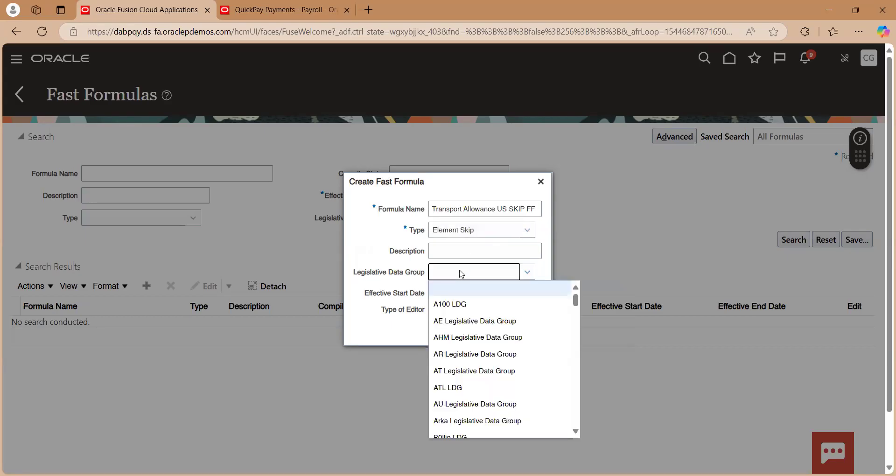
key(u)
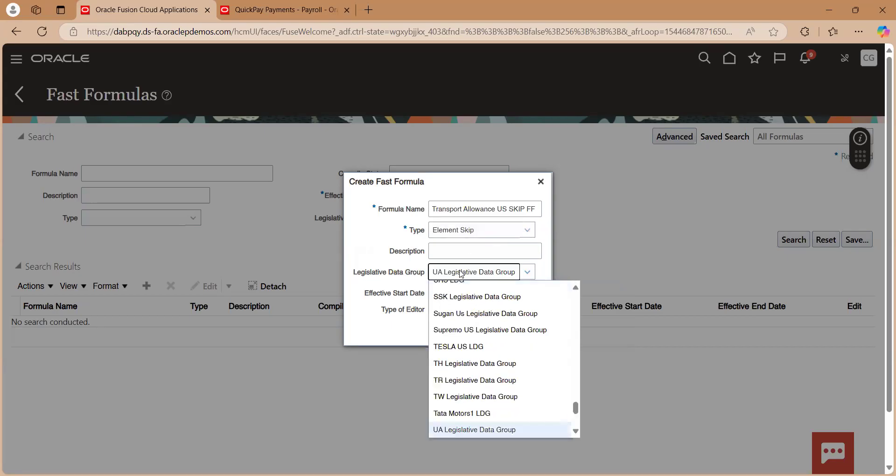
key(Down)
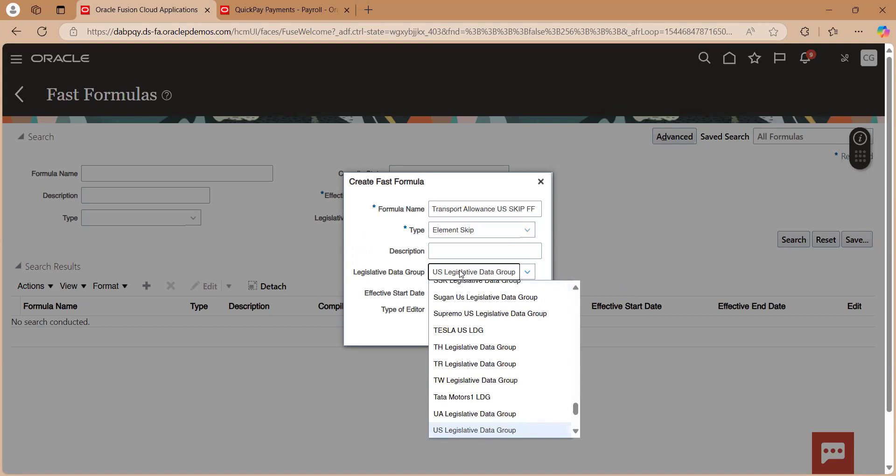
key(Tab)
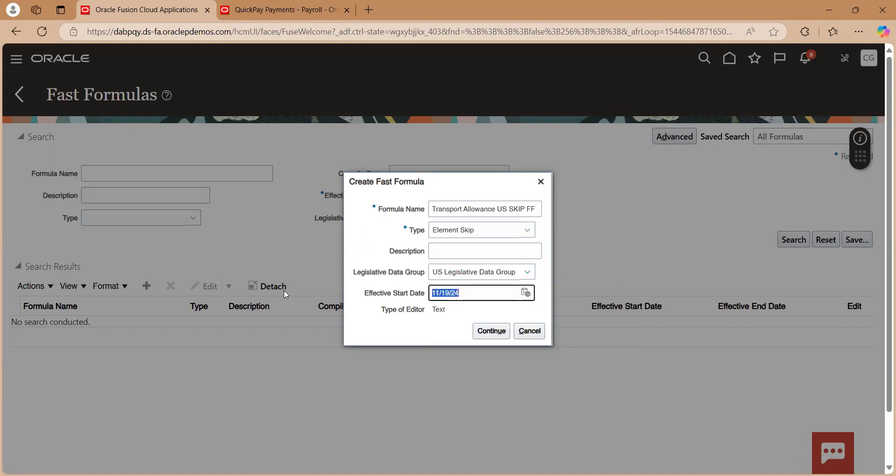
text(1/1/1)
click(486, 331)
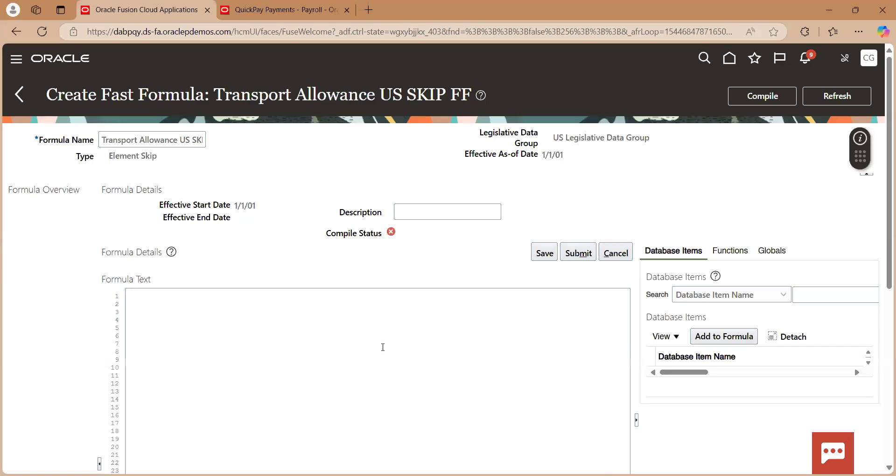
Begin the formula text with DEFAULT FOR
click(263, 298)
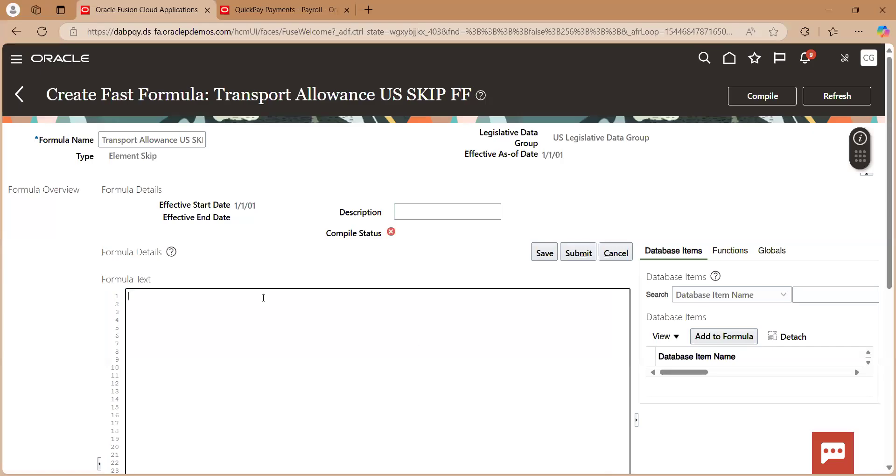
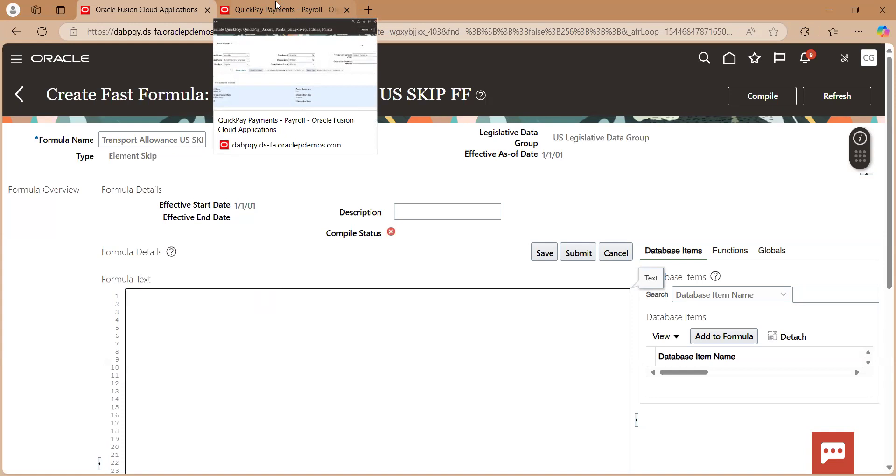
click(222, 324)
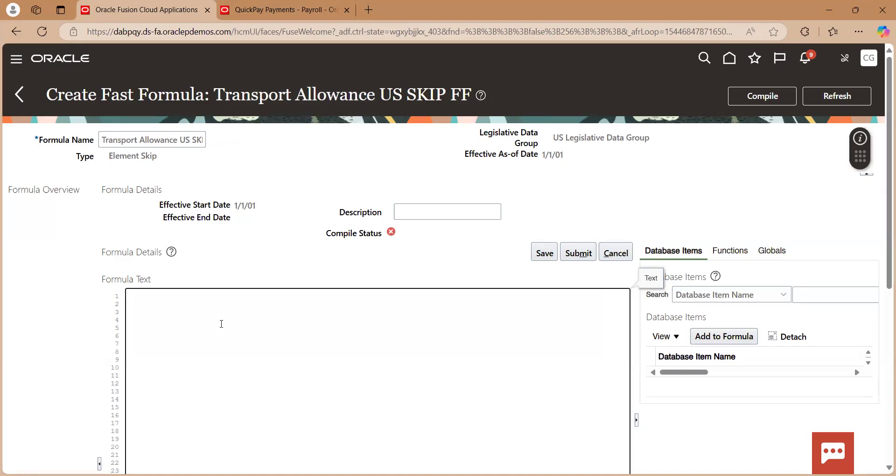
text(DEFUA)
key(BackSpace)
key(BackSpace)
text(AL)
text(UL)
text(T FOR)
Try to search the database items for MATERNITY_LEAVE_FUND_US_PAY_VALUE and reload the formula page
click(834, 287)
text(MATERNITY_LEAVE_)
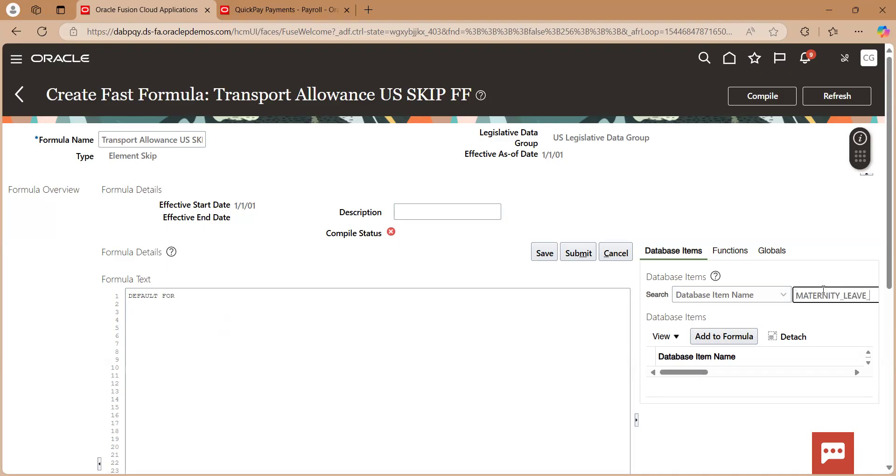
text(FUNS)
key(BackSpace)
text(D)
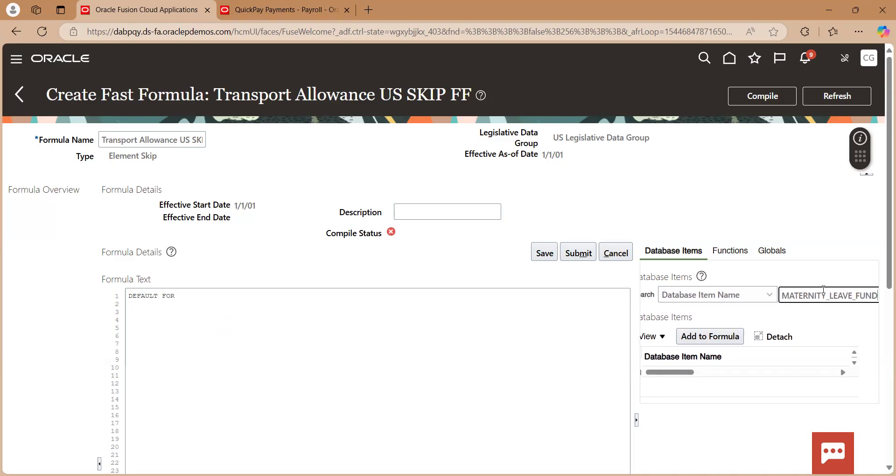
text(_US)
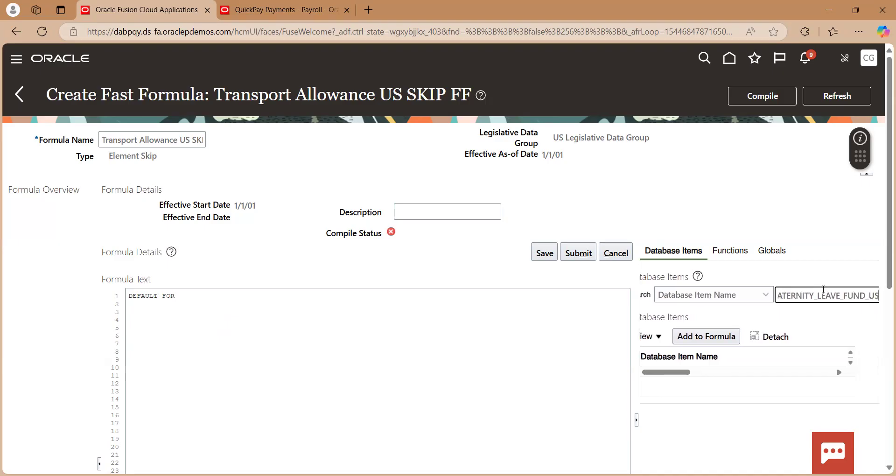
text(_PAY_VALUE)
key(Return)
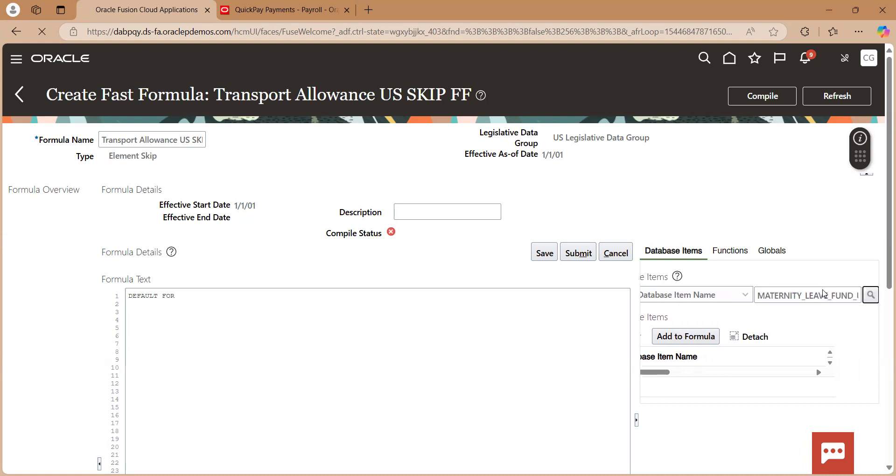
click(217, 290)
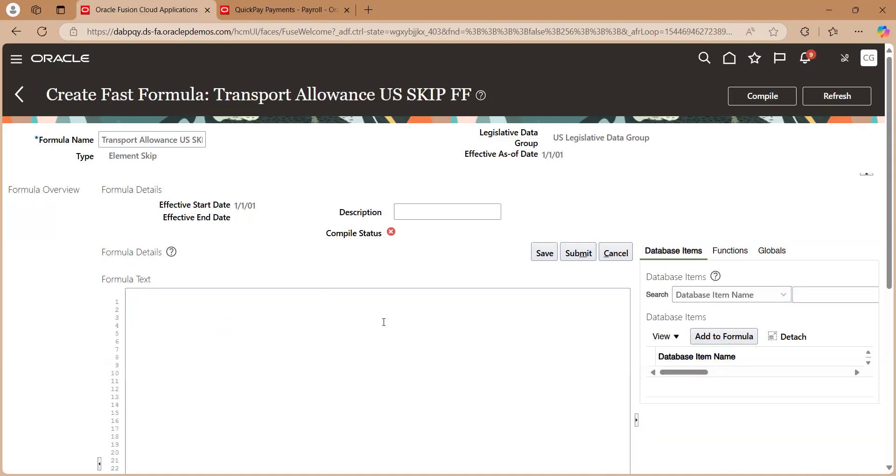
Search the database items by name for MATERNITY_LEAVE_FUND_US_PAY_VALUE
click(821, 296)
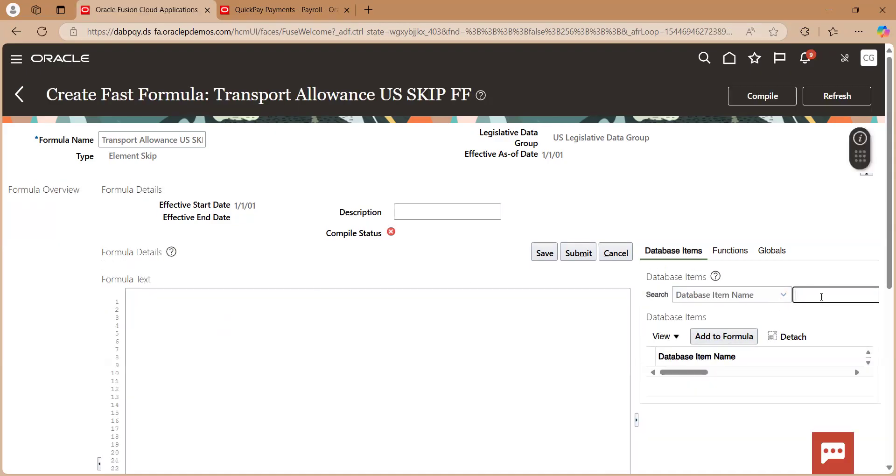
text(MATERNITY_LEAVE_FUN)
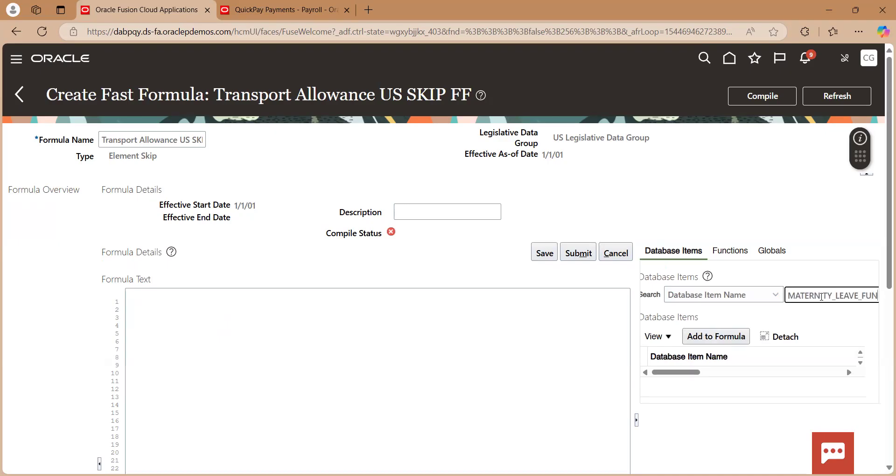
text(D_US_PA)
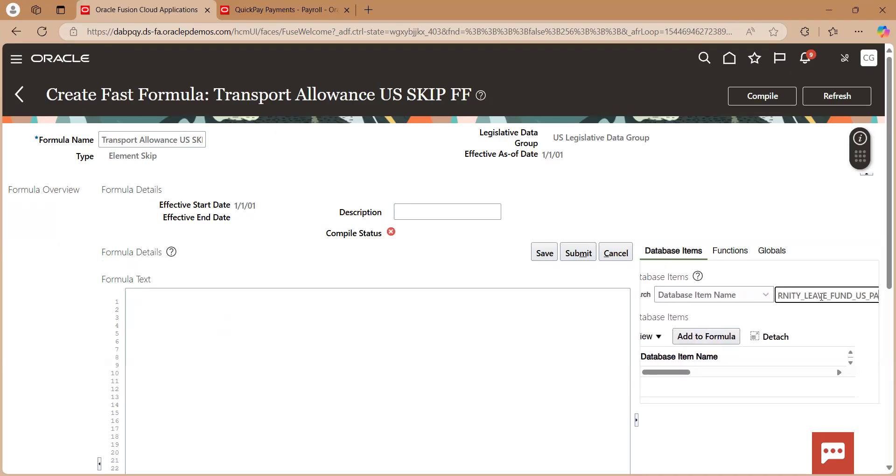
text(Y_VALUE)
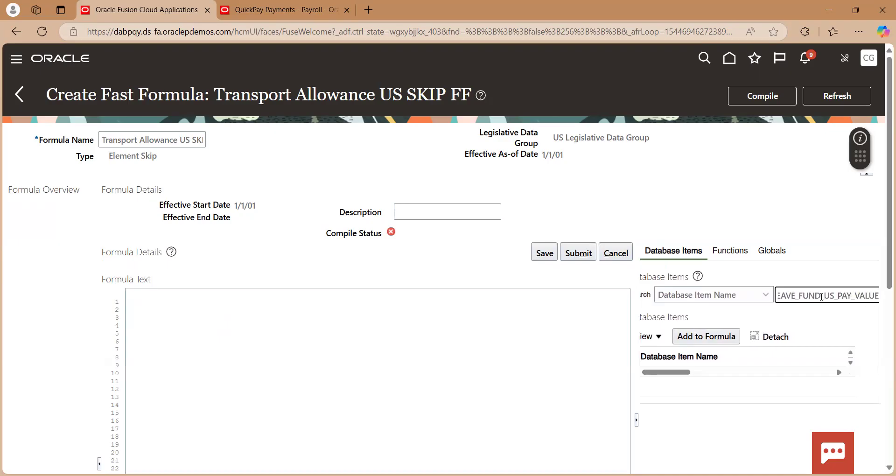
key(Tab)
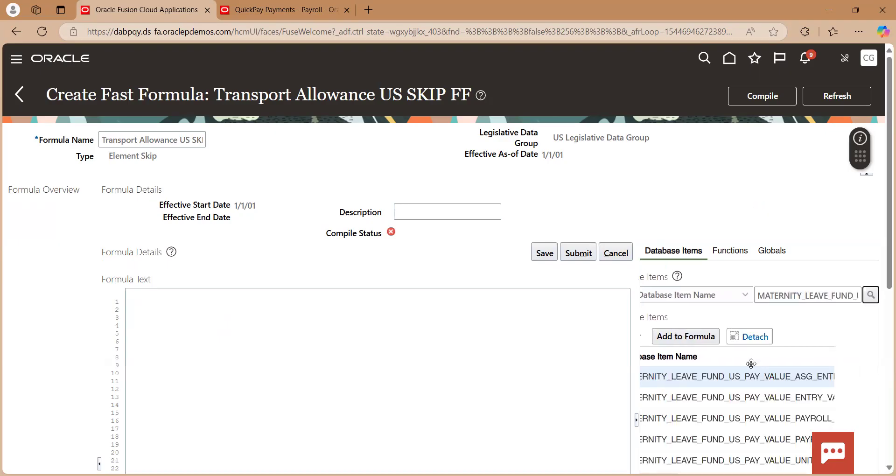
Detach the database items table, copy the name MATERNITY_LEAVE_FUND_US_PAY_VALUE_ASG_ENTRY_VALUE and close the detached table
click(751, 345)
click(747, 336)
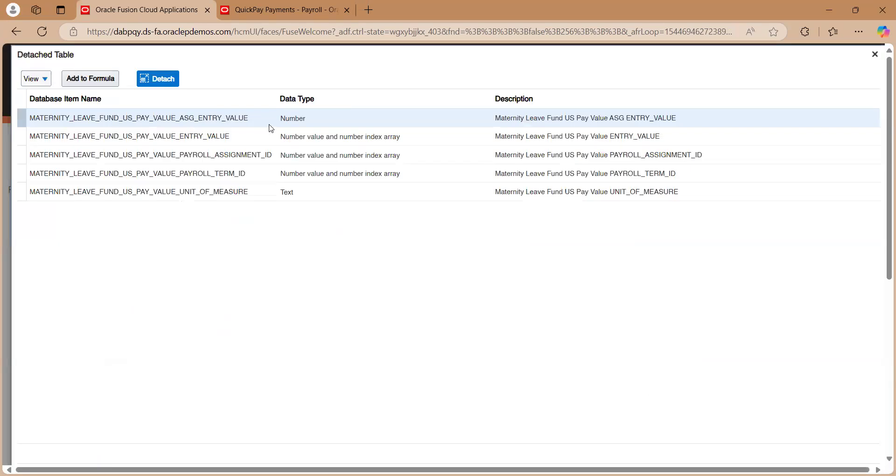
drag(247, 116, 24, 116)
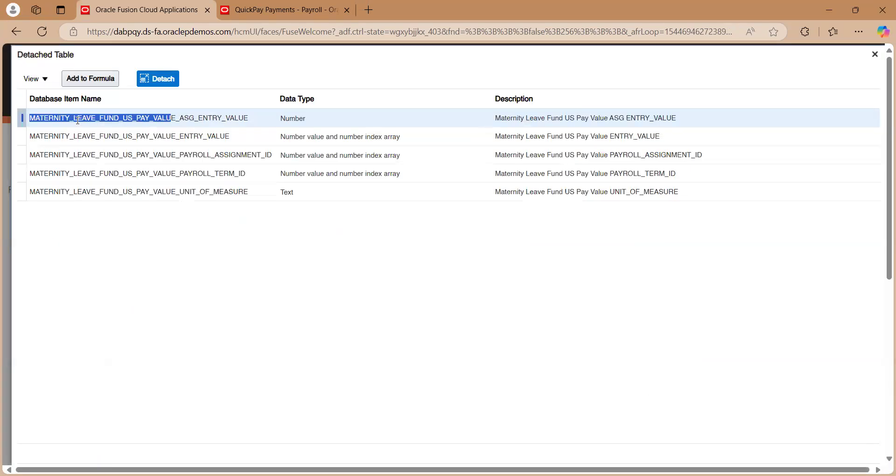
click(250, 120)
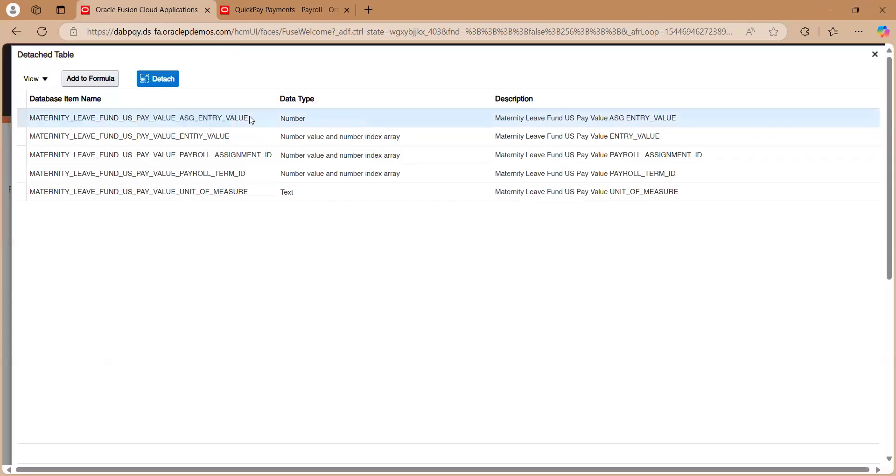
drag(249, 118, 26, 119)
key(ctrl+c)
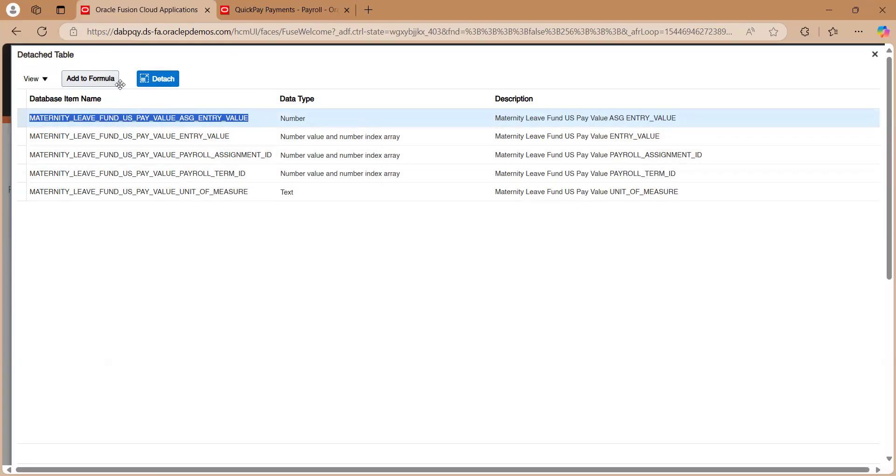
click(874, 54)
Write the formula's first line: DEFAULT FOR MATERNITY_LEAVE_FUND_US_PAY_VALUE_ASG_ENTRY_VALUE is 0
click(306, 308)
text(DEFAUL)
key(BackSpace)
key(BackSpace)
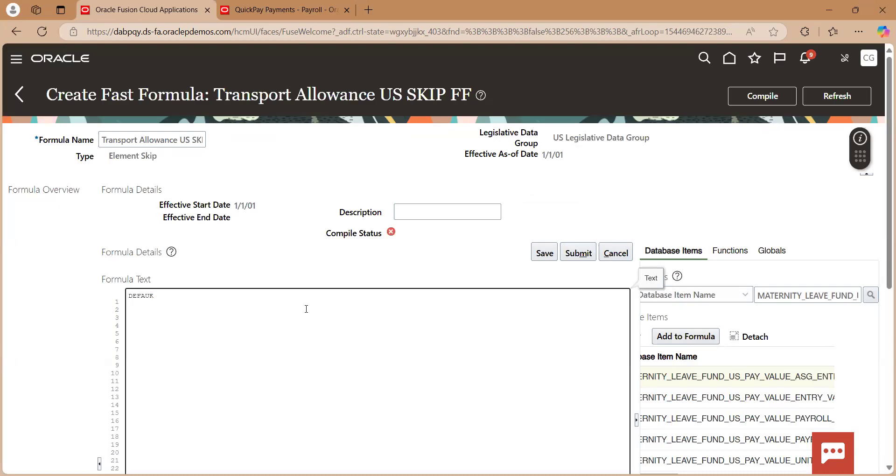
text(ULT FOR)
key(ctrl+v)
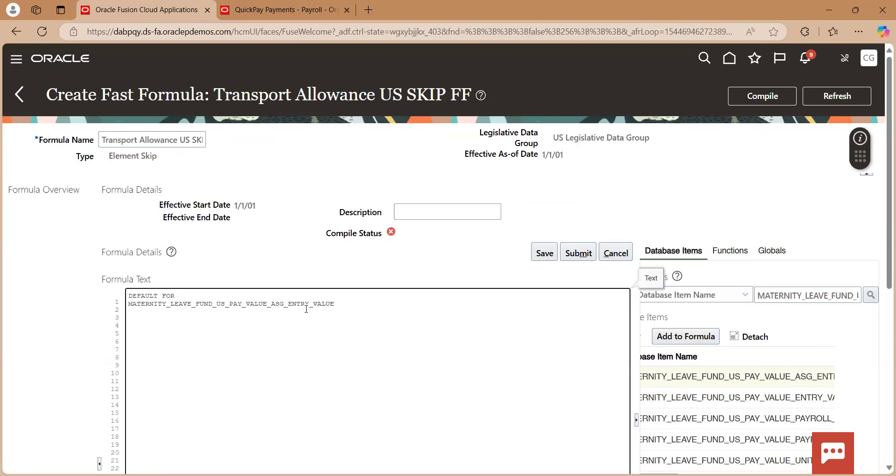
key(BackSpace)
key(Tab)
key(BackSpace)
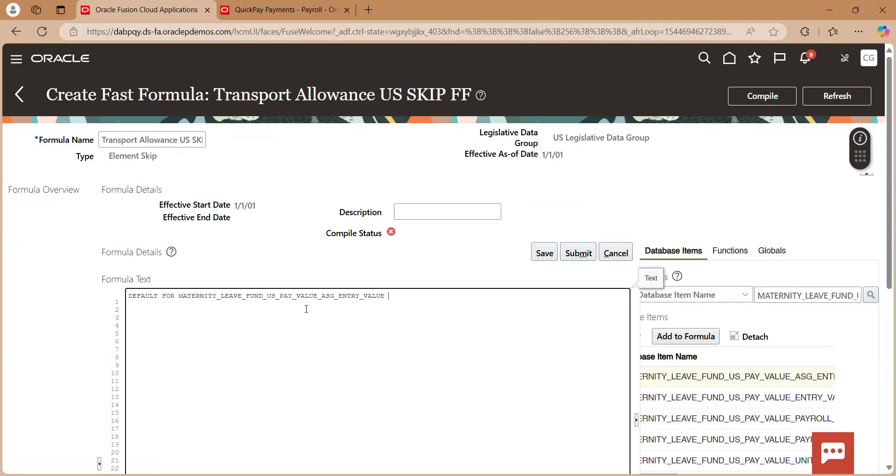
text(is 0)
key(Return)
Add the line SKIP_FLAG = 'N' below the default statement in the formula text
scroll(306, 309, down, 2)
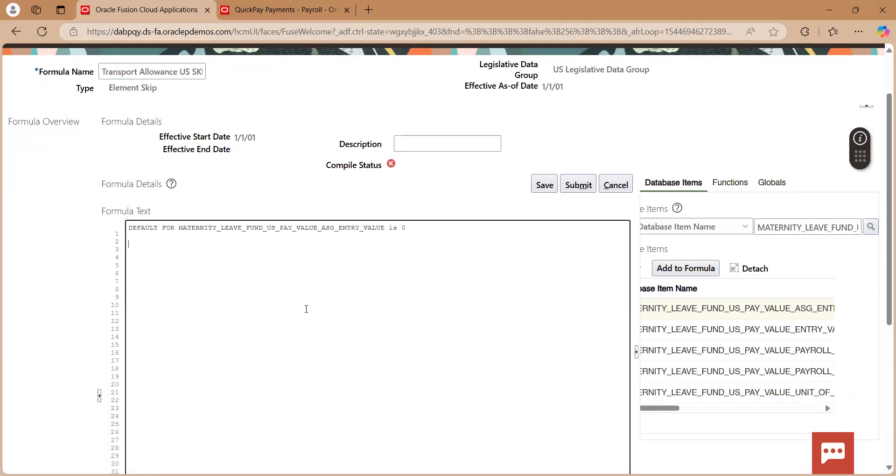
text(SKIP)
text( F)
text(LA)
text(G)
text( = )
text(')
text(N)
Add the condition IF(MATERNITY_LEAVE_FUND_US_PAY_VALUE_ASG_ENTRY_VALUE>0) THEN with an empty parenthesised block, reusing the item name from the default line
text(F()
key(ctrl+shift+Right)
key(shift+Left)
key(ctrl+c)
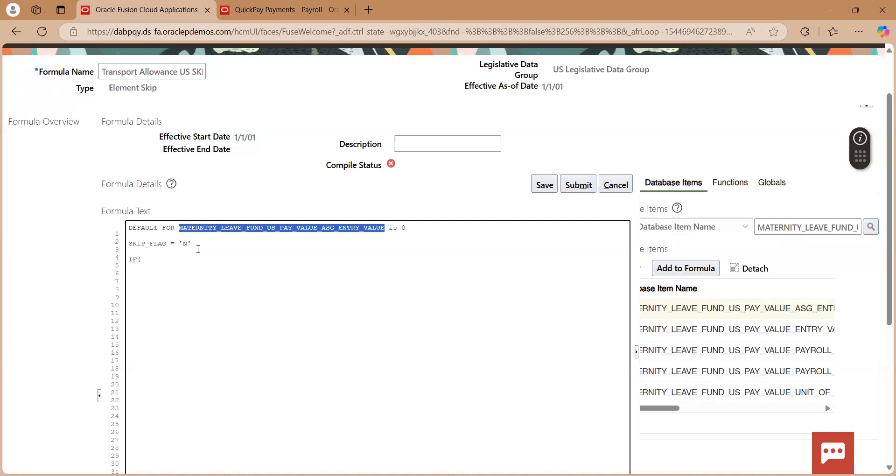
click(191, 267)
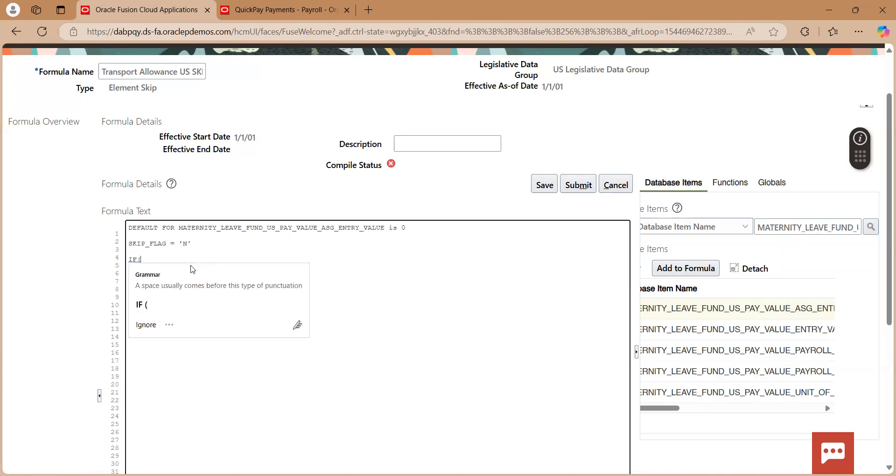
key(ctrl+v)
text(>0) THEN)
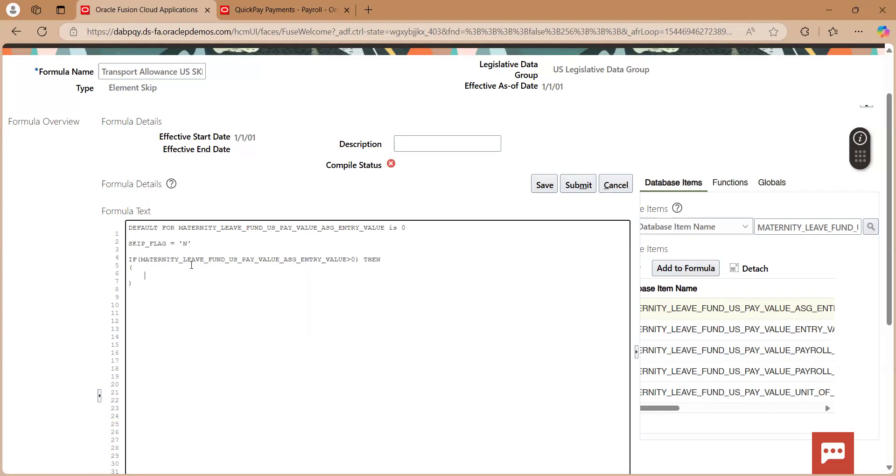
Fill the condition block with SKIP_FLAG = 'Y' and end the formula with RETURN SKIP_FLAG
text(SKI)
text(P_FLAY)
text(G)
text(RETU)
text(RN)
text( SKIP)
text(_FLAG)
Save and submit the Transport Allowance US SKIP FF formula, and submit it for compilation
click(543, 184)
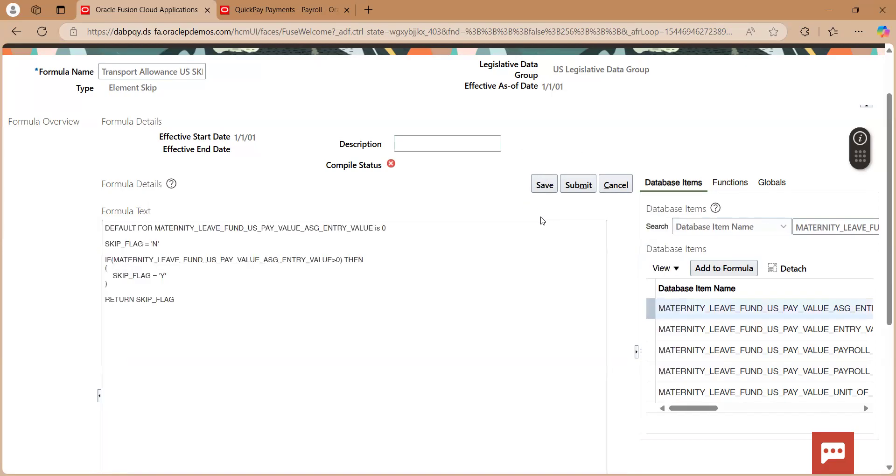
click(579, 188)
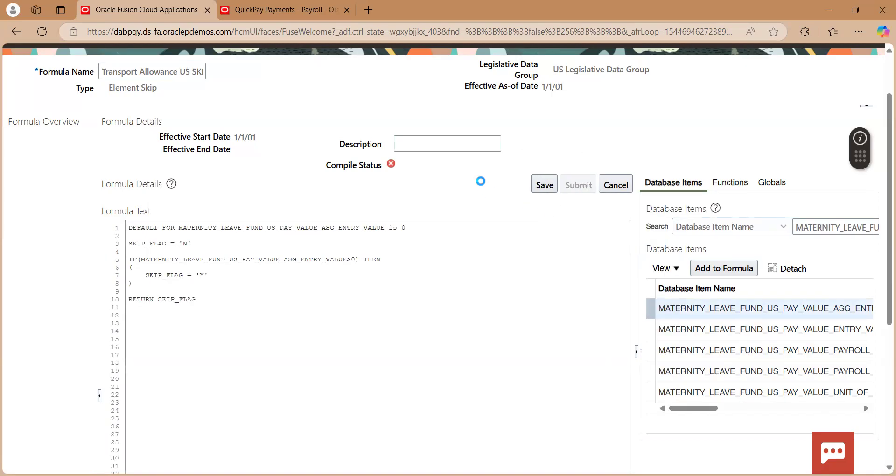
click(765, 95)
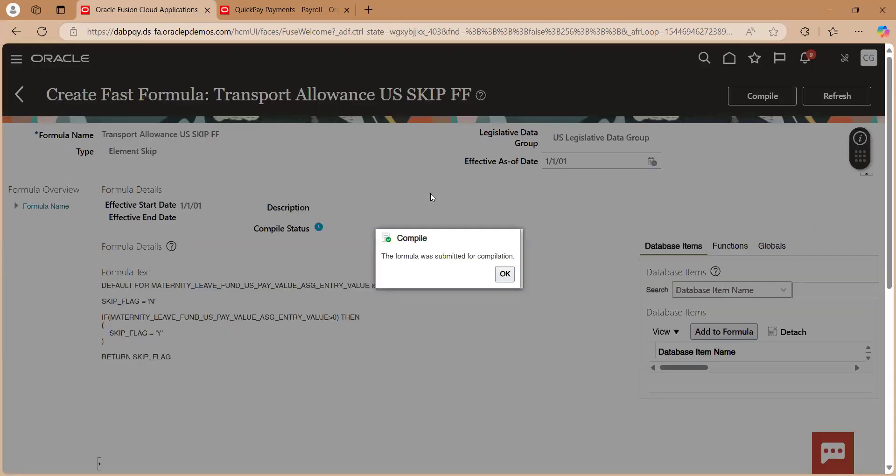
click(504, 273)
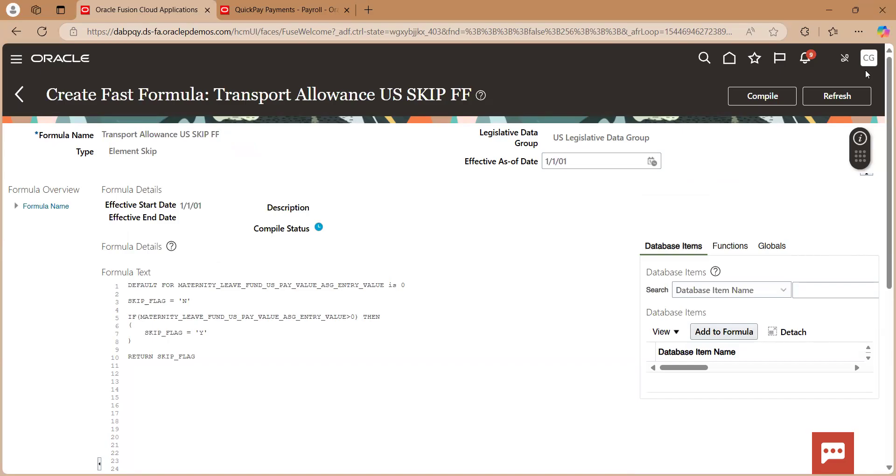
Refresh the formula page repeatedly to check the compile status
click(837, 96)
click(815, 94)
click(819, 99)
click(820, 101)
click(820, 99)
click(820, 99)
click(819, 100)
click(820, 101)
click(821, 101)
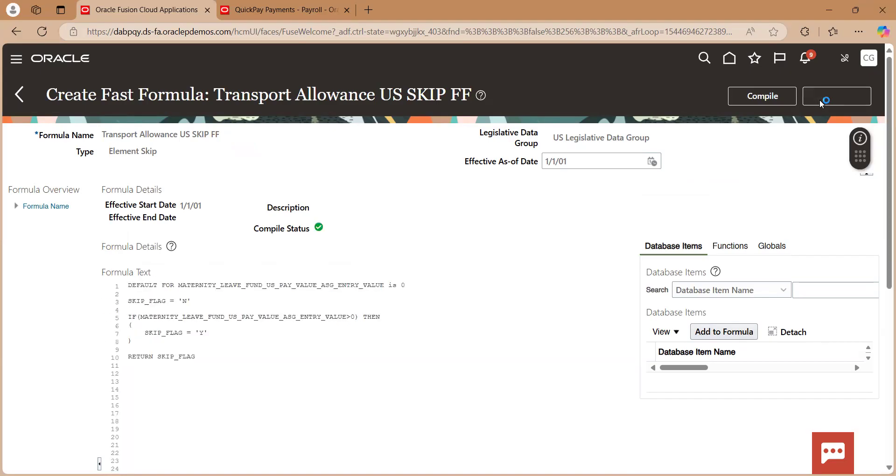
Review the employee's standard entries on the QuickPay page and return to the fast formula
click(280, 10)
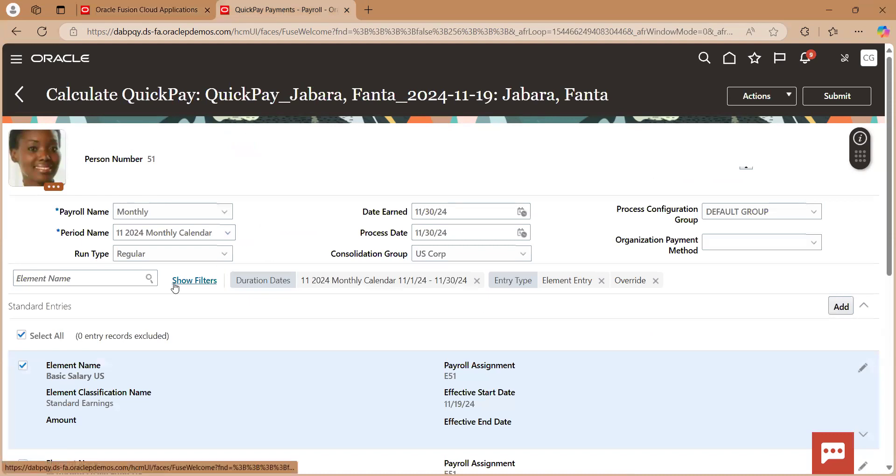
scroll(175, 288, down, 4)
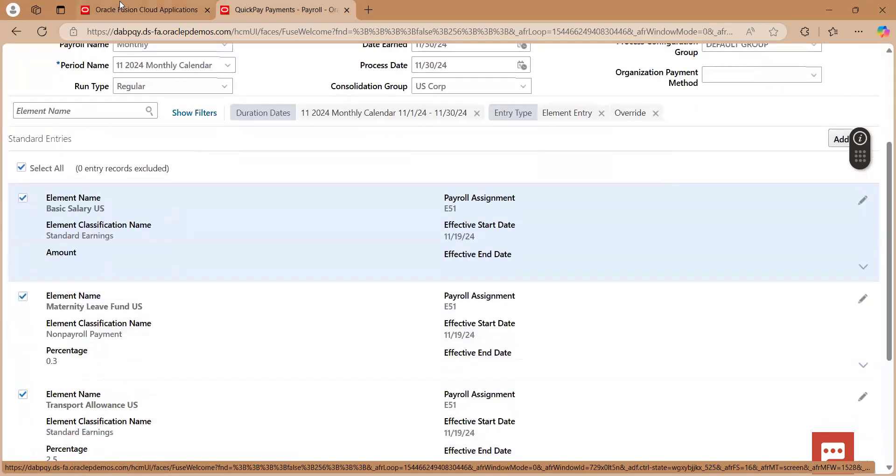
click(120, 5)
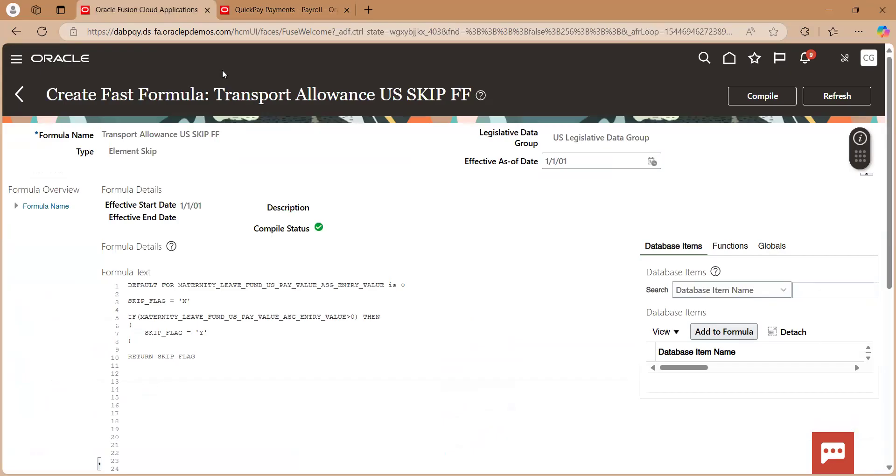
Leave the fast formula and open the Elements task from the Compensation work area
click(20, 95)
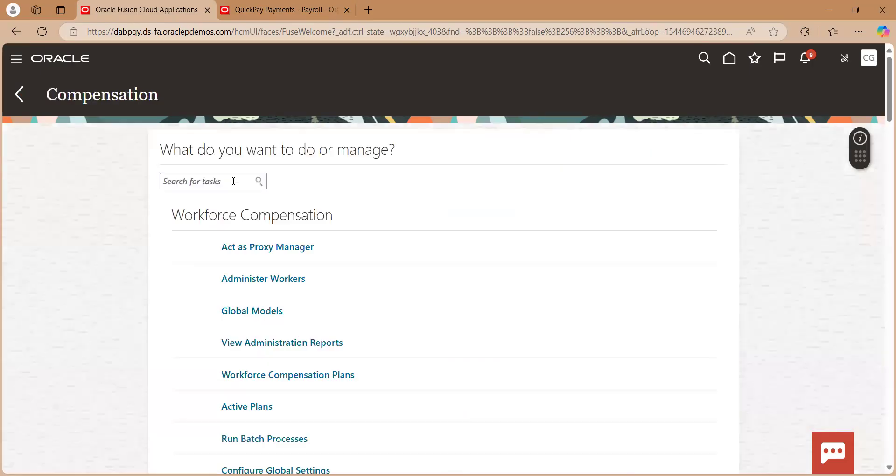
scroll(235, 185, down, 15)
scroll(234, 186, down, 4)
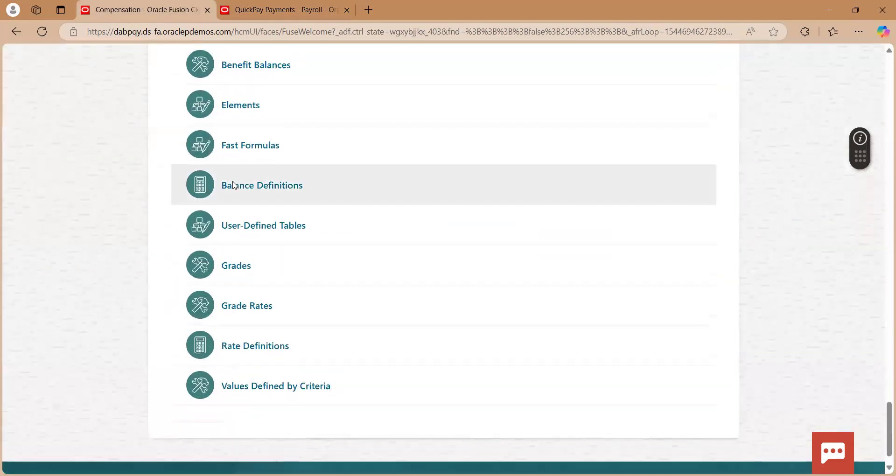
scroll(233, 185, up, 1)
click(240, 157)
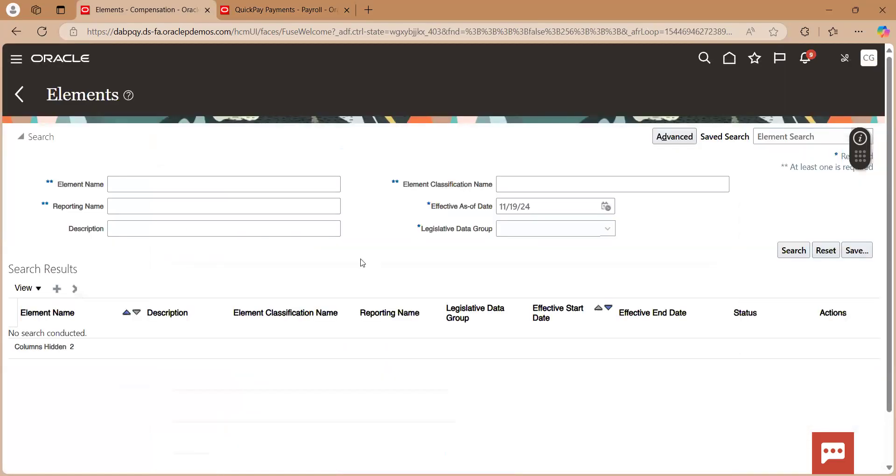
Enter Transport allowance US as the element name in the element search
click(142, 185)
text(Tras)
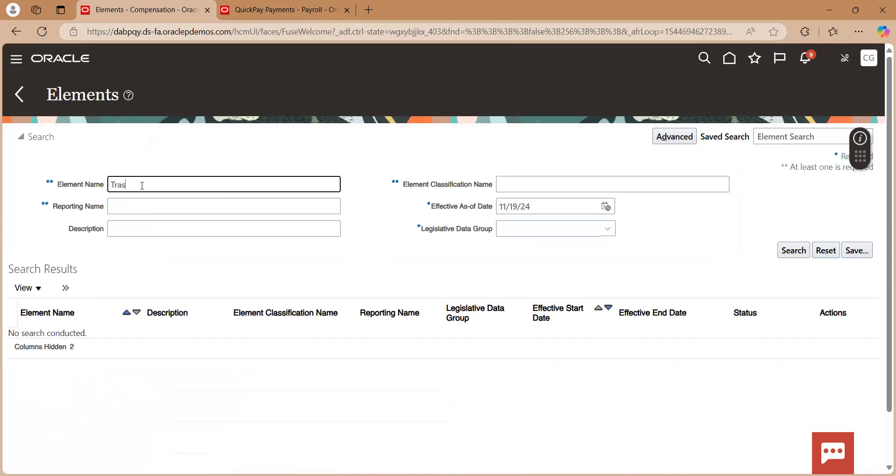
text(m)
key(BackSpace)
text(nsport aLLow)
key(BackSpace)
key(BackSpace)
key(BackSpace)
text(allowa)
key(BackSpace)
key(BackSpace)
key(BackSpace)
key(BackSpace)
text(llowance US)
Set the legislative data group to US Legislative Data Group and run the element search
key(Tab)
key(Tab)
key(Tab)
key(Tab)
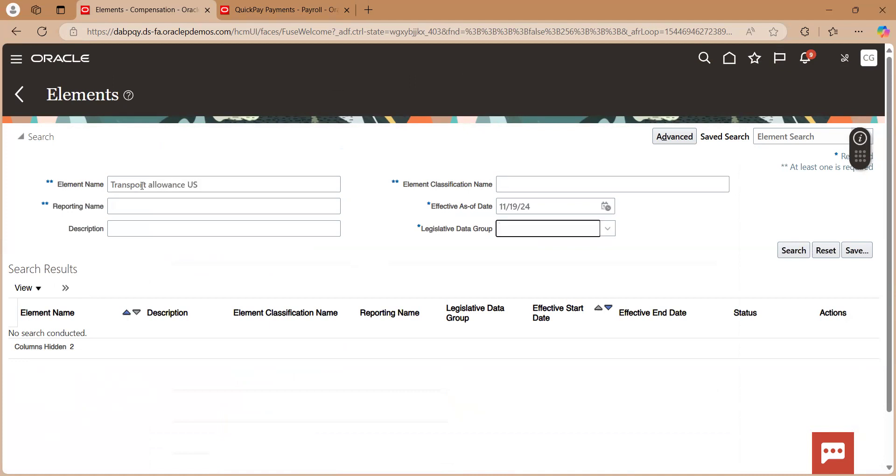
key(alt+Down)
text(US Legislative Data Group)
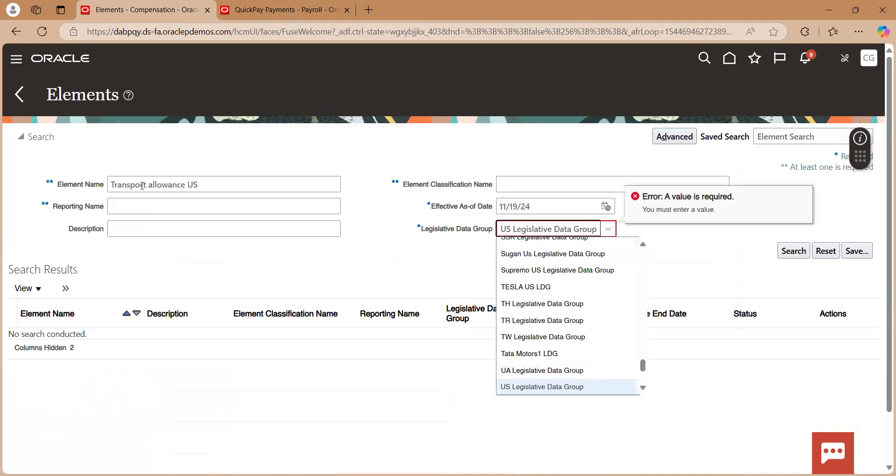
key(Return)
key(Tab)
key(Return)
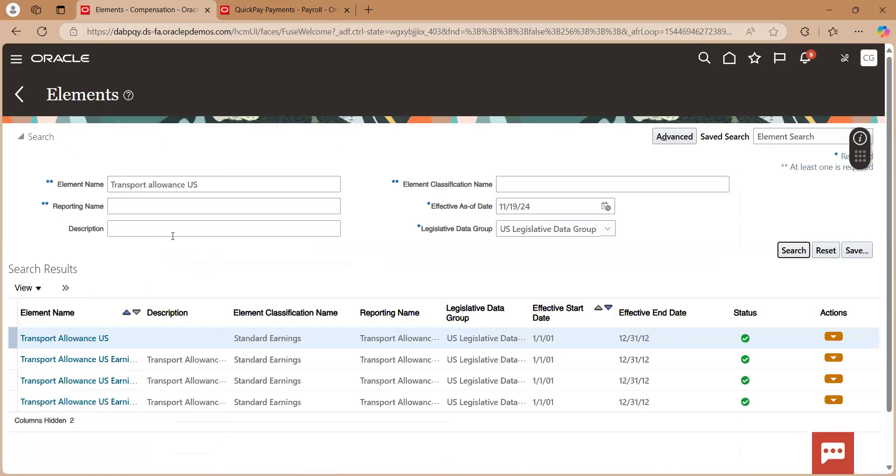
Open the Transport Allowance US element, set its effective as-of date to 1/1/01 and start editing it in correction mode
click(96, 339)
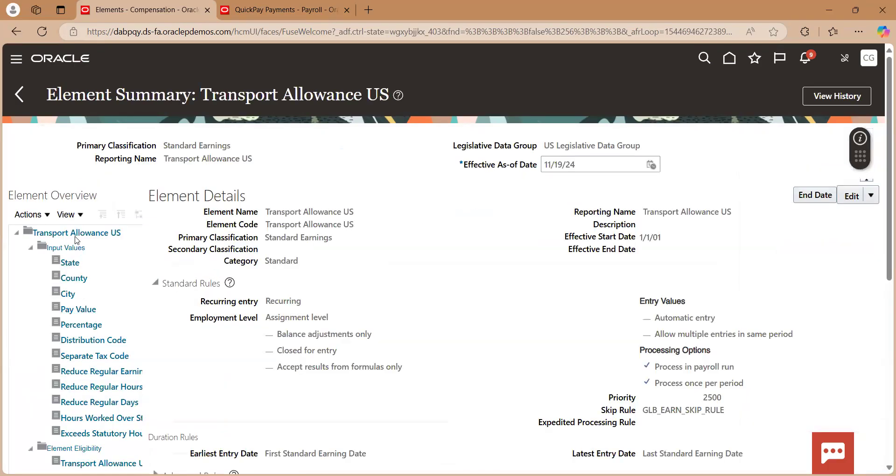
drag(594, 164, 467, 163)
text(1)
key(Tab)
click(528, 250)
click(871, 196)
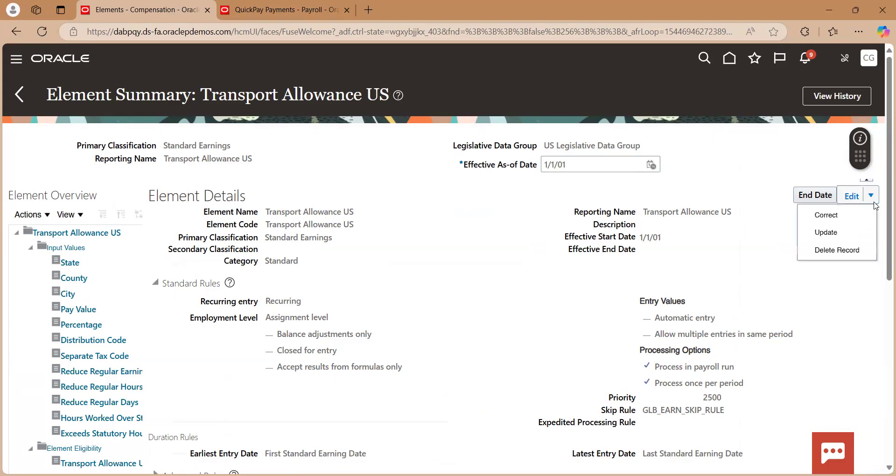
click(826, 215)
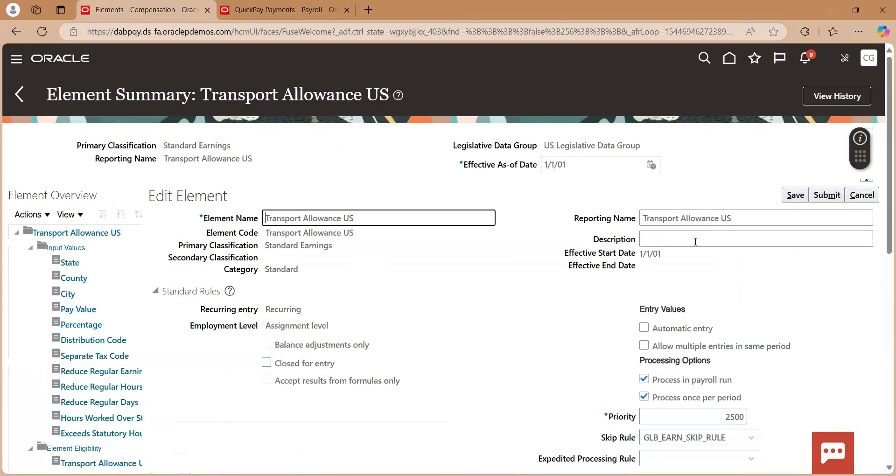
Look through the element's skip rule choices for the Transport Allowance US SKIP FF formula
scroll(695, 241, down, 3)
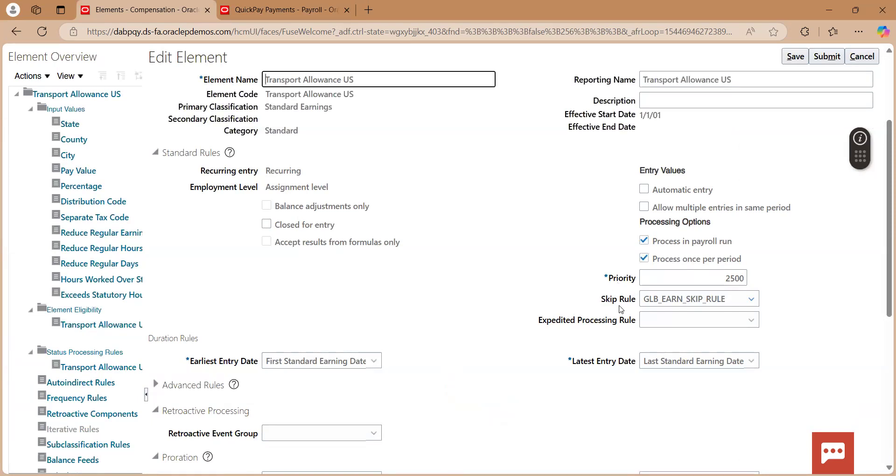
click(676, 299)
scroll(682, 378, up, 5)
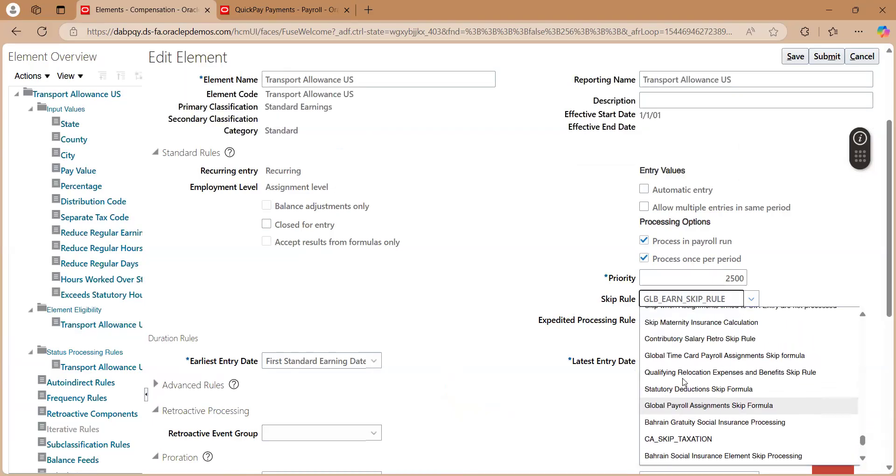
scroll(684, 381, up, 8)
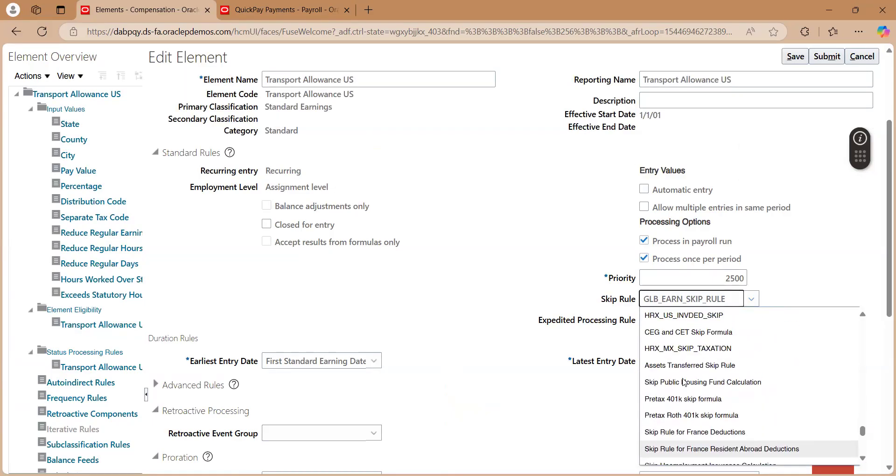
scroll(684, 382, up, 5)
scroll(783, 199, down, 1)
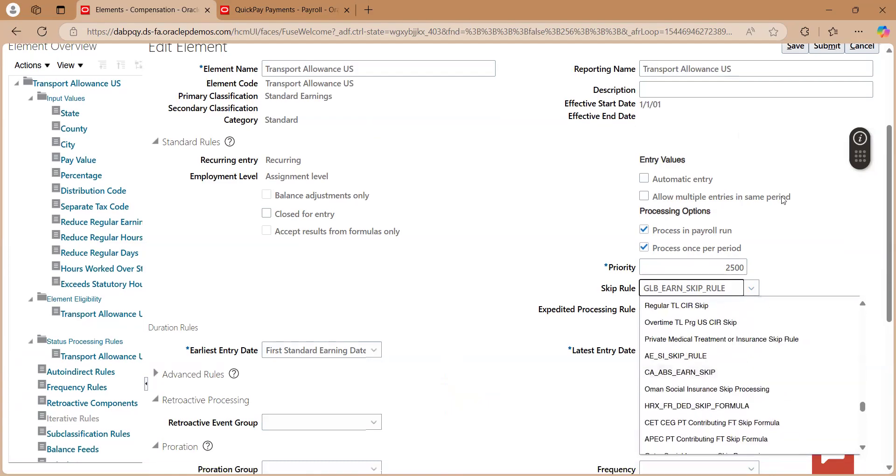
scroll(783, 200, down, 2)
scroll(727, 318, up, 5)
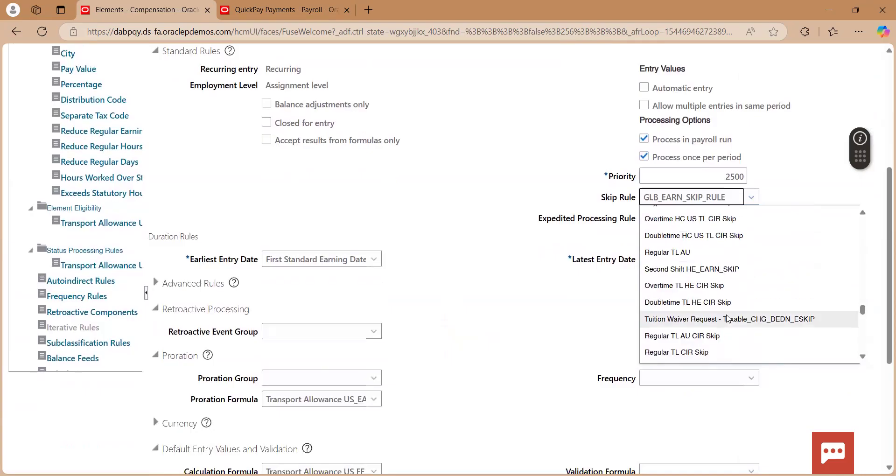
scroll(727, 319, up, 2)
scroll(727, 319, up, 8)
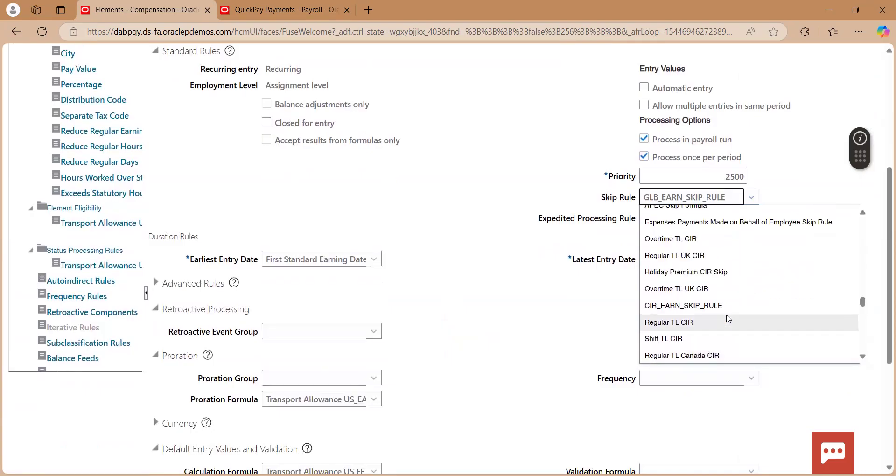
scroll(727, 319, up, 8)
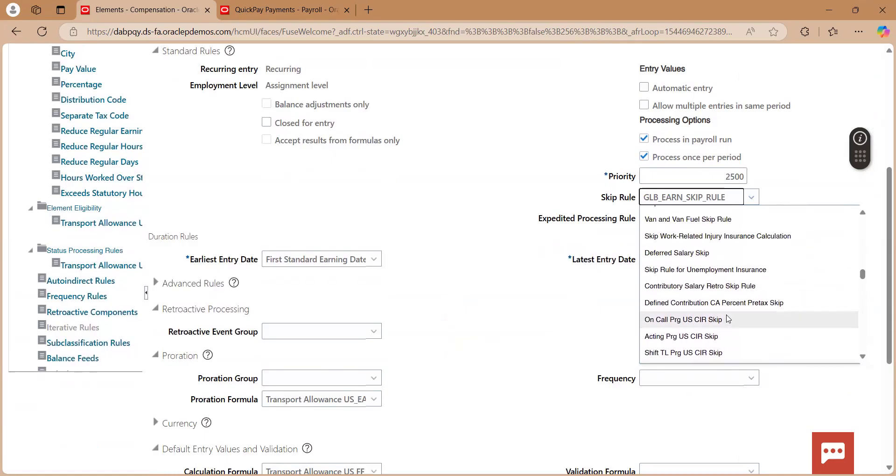
scroll(727, 319, up, 3)
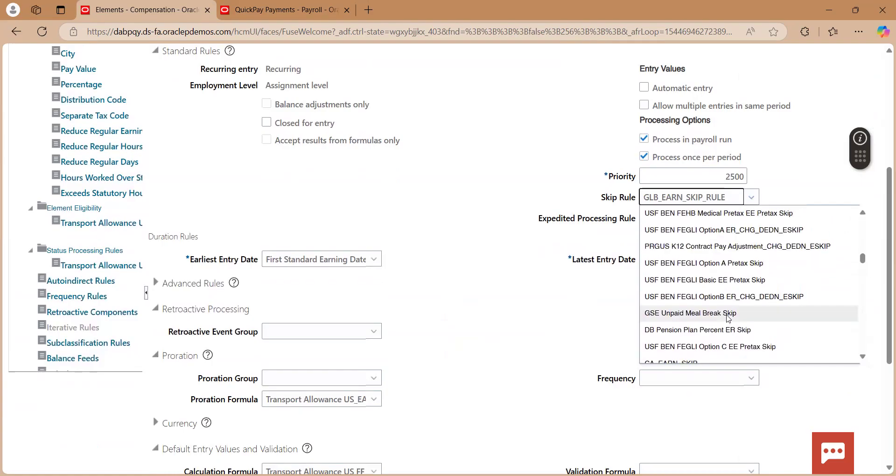
scroll(728, 319, up, 2)
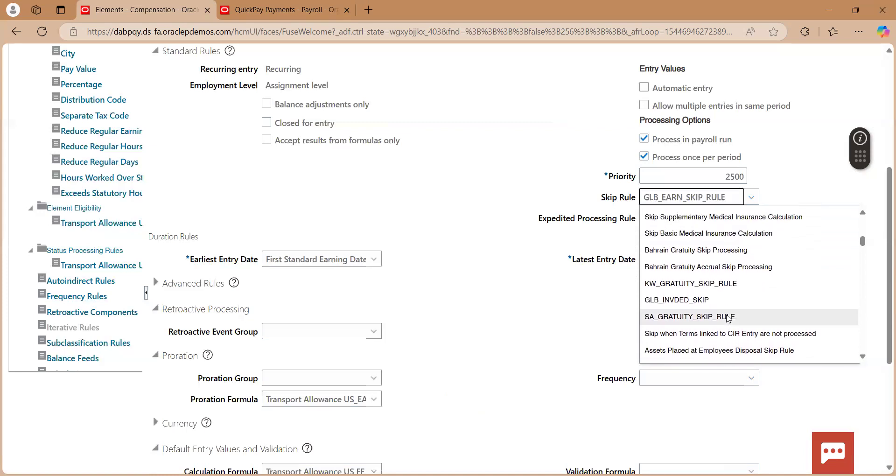
scroll(726, 319, up, 5)
scroll(727, 318, up, 5)
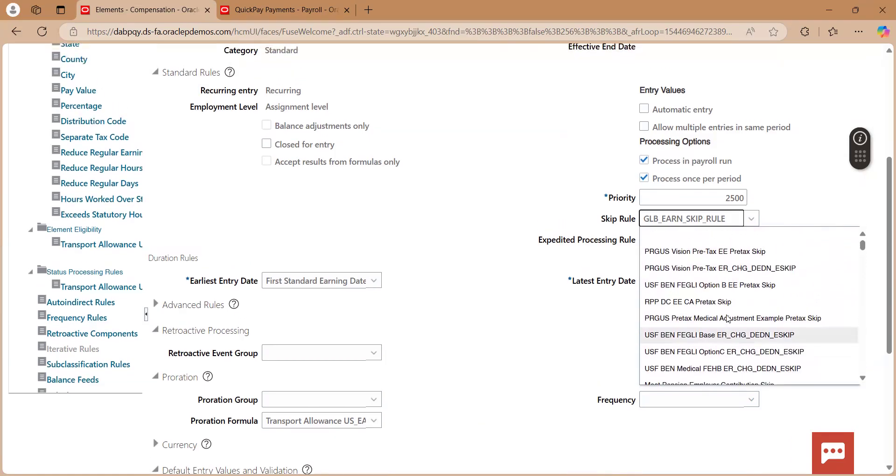
scroll(728, 318, down, 6)
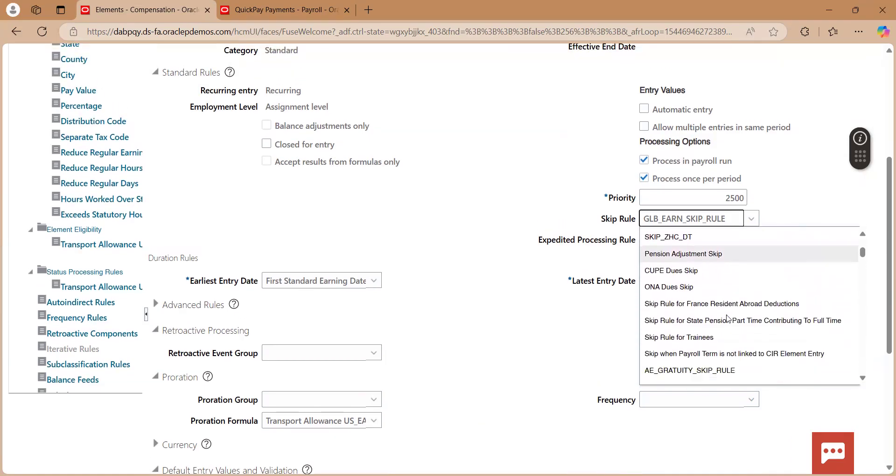
scroll(728, 318, down, 4)
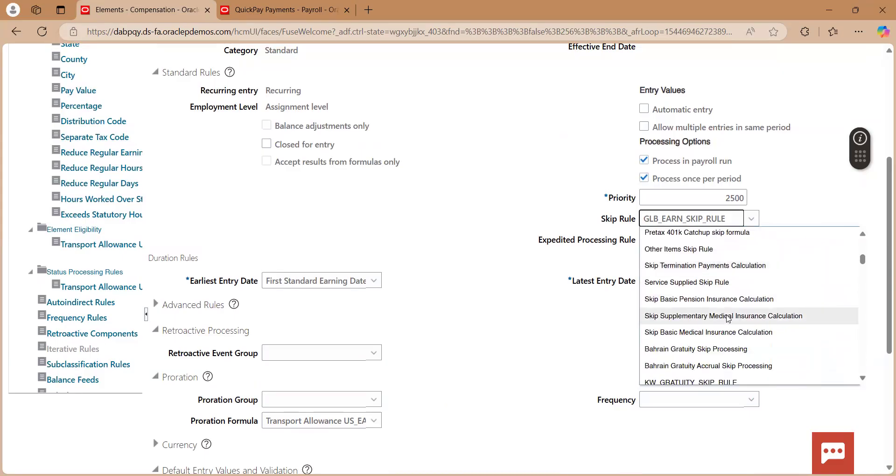
scroll(728, 318, down, 10)
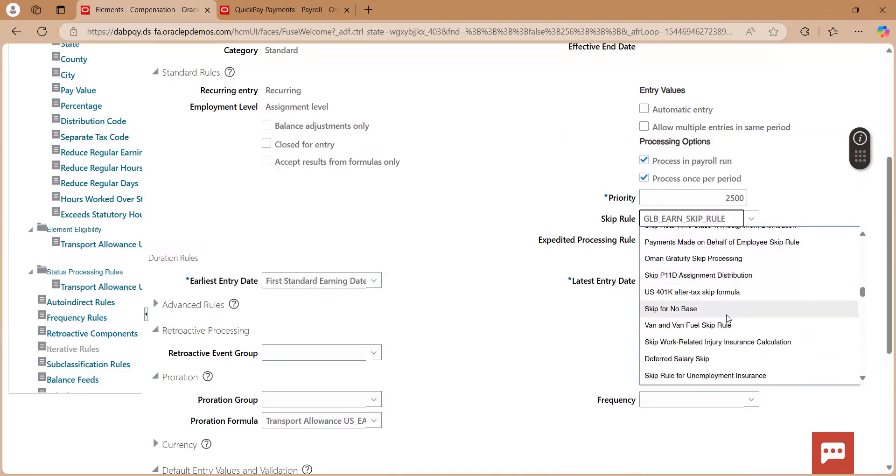
scroll(728, 319, down, 1)
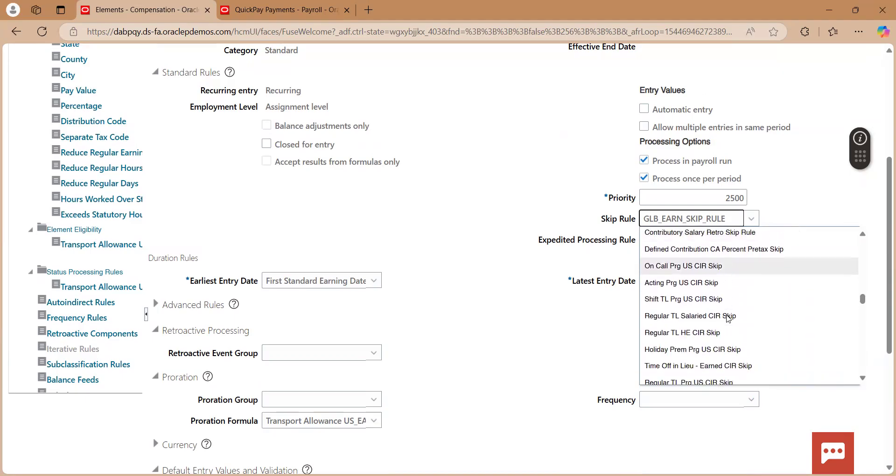
scroll(728, 319, down, 1)
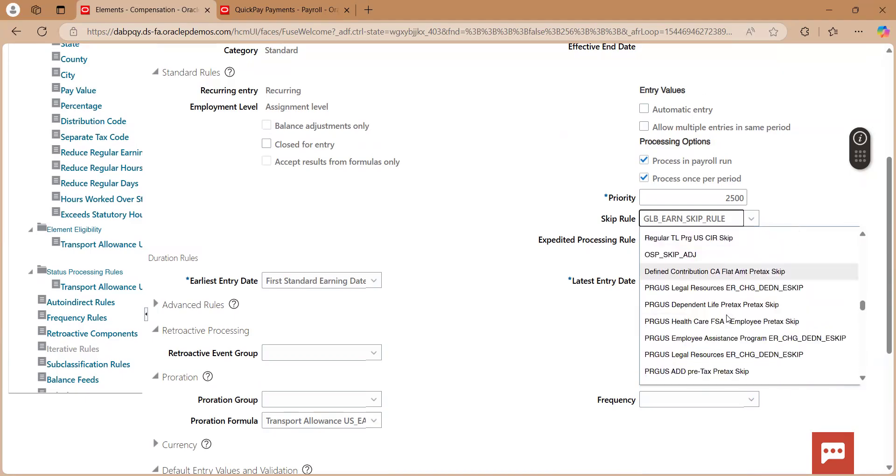
scroll(728, 318, down, 1)
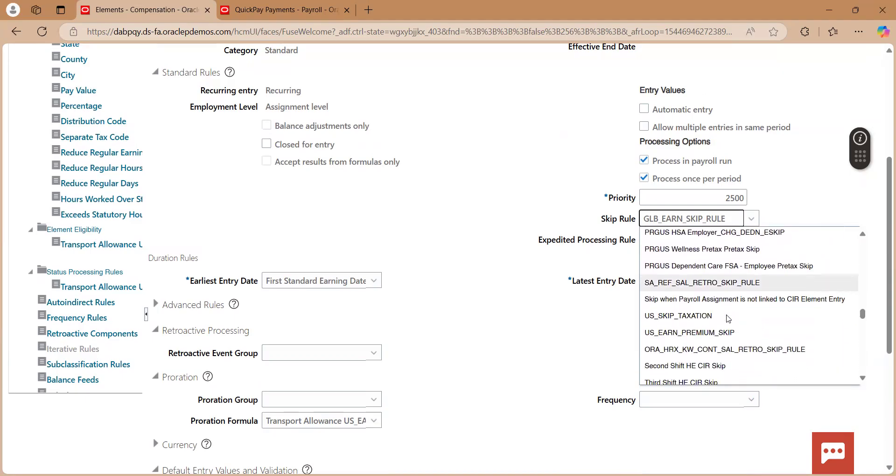
scroll(728, 319, down, 2)
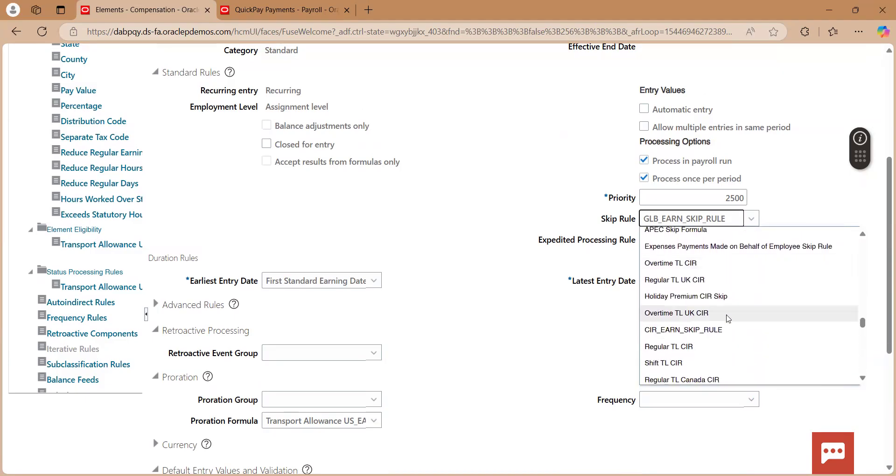
scroll(728, 319, down, 1)
scroll(727, 319, down, 2)
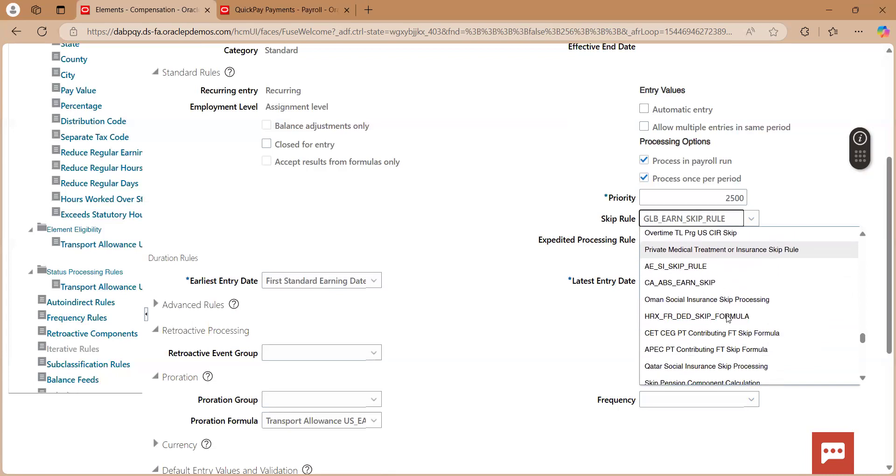
scroll(728, 317, down, 3)
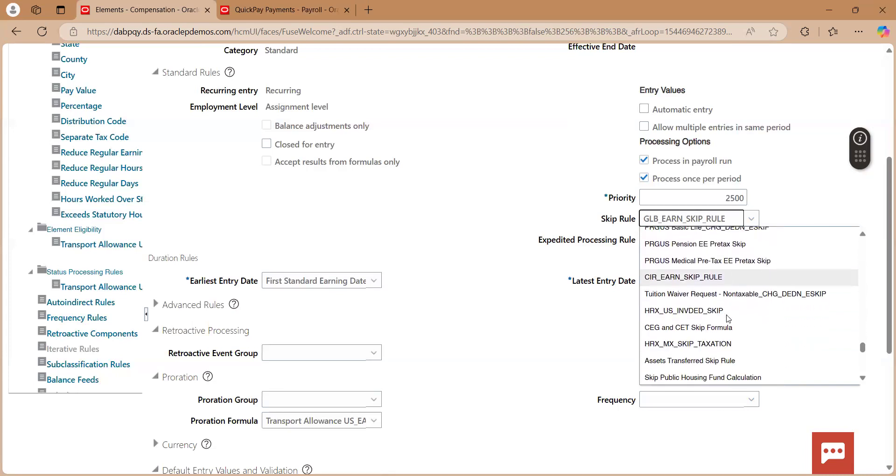
scroll(727, 319, down, 5)
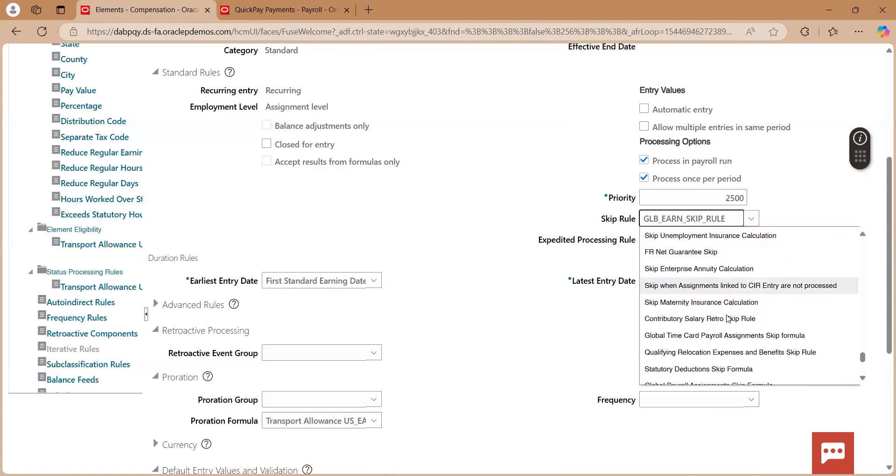
scroll(727, 319, down, 1)
scroll(728, 318, down, 3)
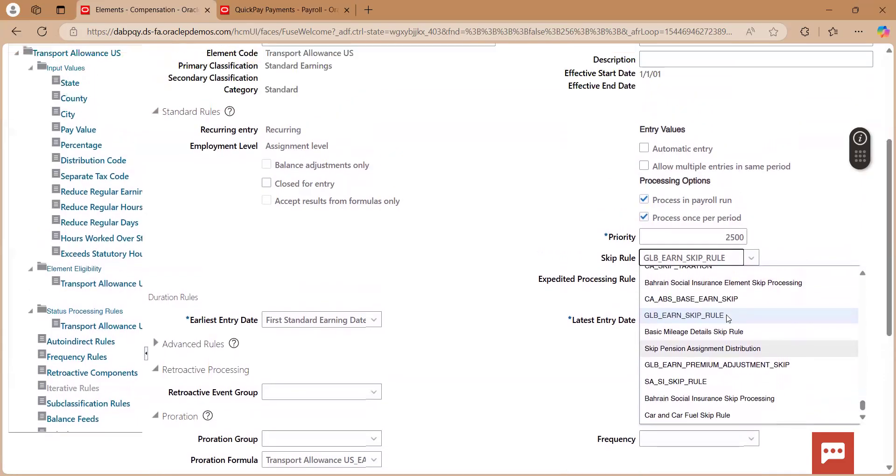
scroll(728, 318, up, 2)
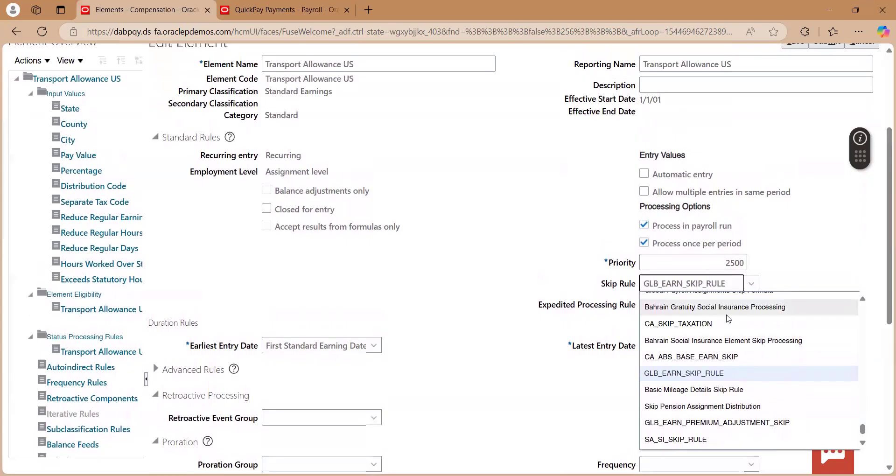
Find "transport" on the page and set the element's skip rule to Transport Allowance US SKIP FF
key(ctrl+f)
text(tras=ns=)
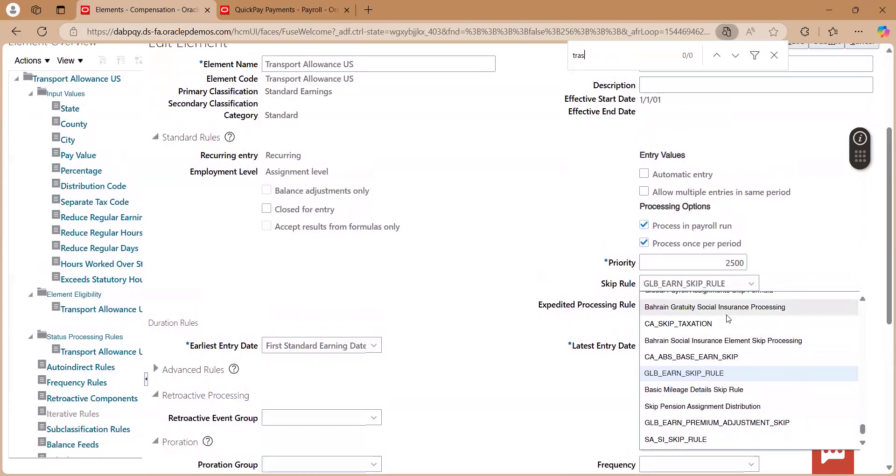
key(BackSpace)
key(BackSpace)
key(BackSpace)
key(BackSpace)
key(BackSpace)
text(nsport)
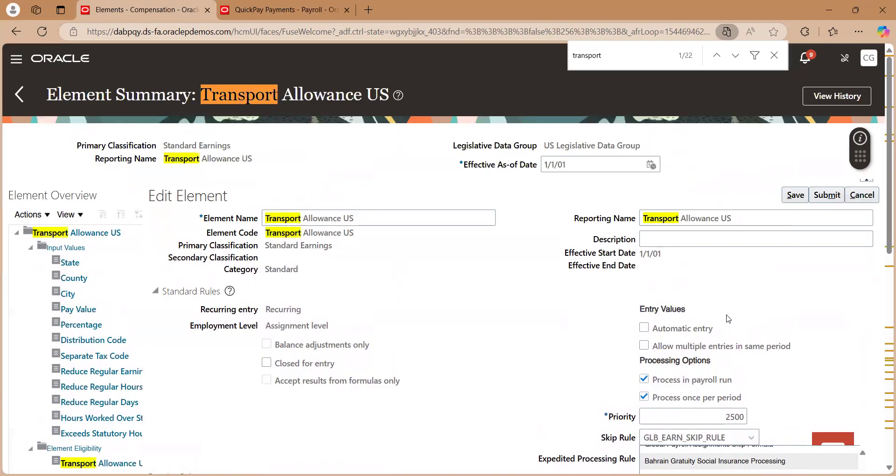
scroll(728, 318, down, 4)
scroll(727, 329, down, 3)
scroll(727, 329, up, 5)
scroll(720, 329, down, 1)
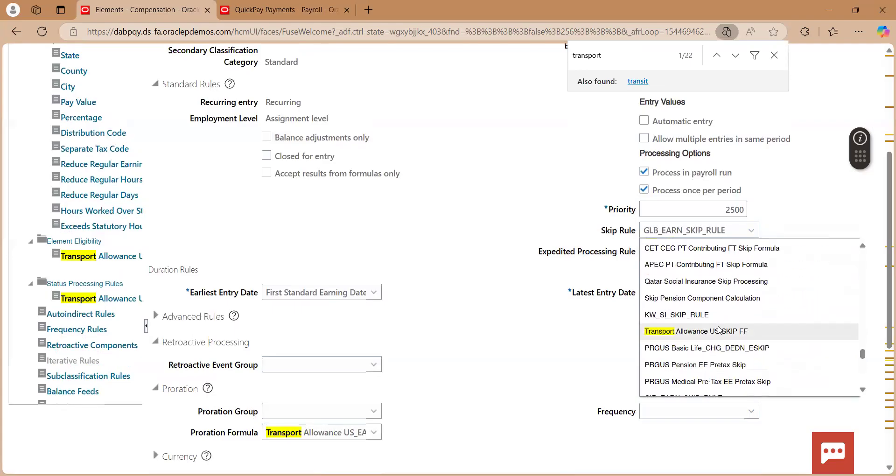
click(719, 331)
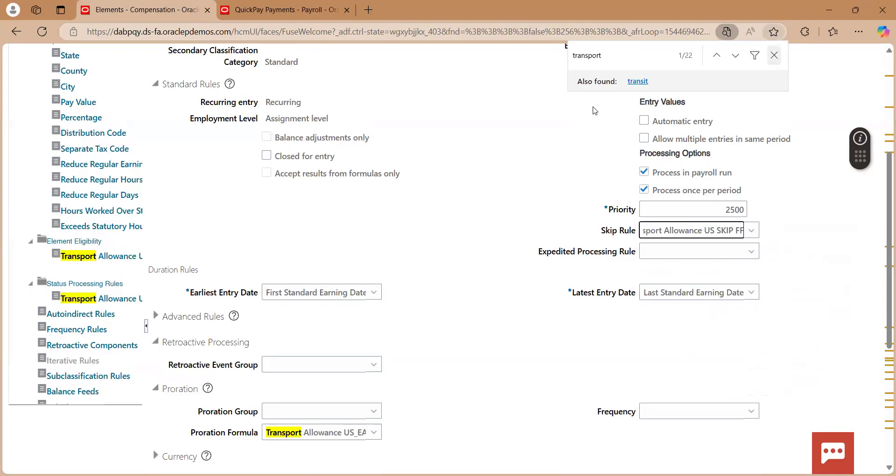
Close the page search, submit the Transport Allowance US element correction and review its saved details
key(Escape)
scroll(594, 110, up, 3)
click(802, 127)
click(826, 125)
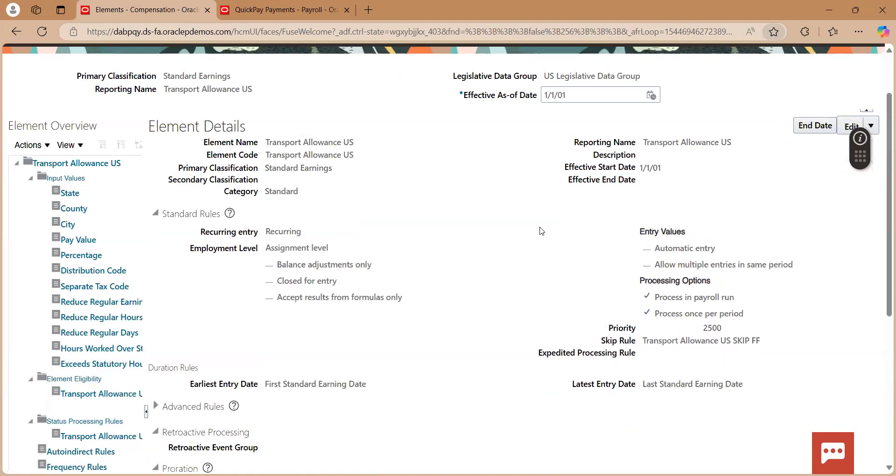
scroll(541, 231, down, 3)
scroll(542, 231, up, 4)
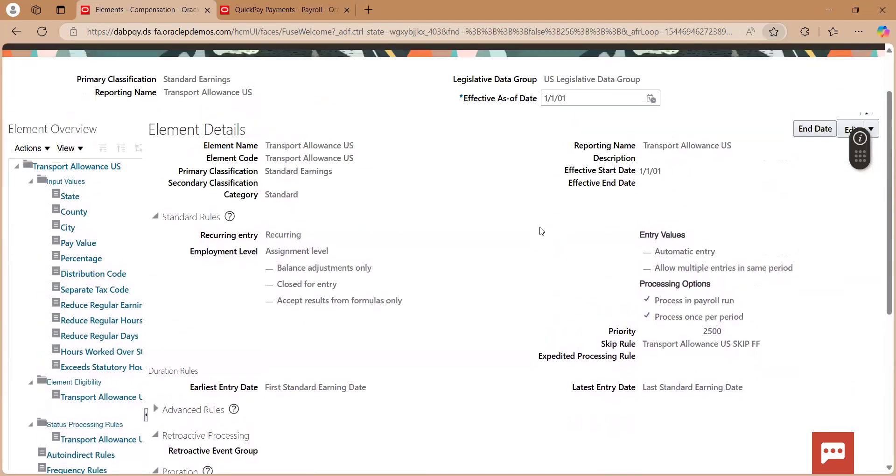
scroll(541, 231, up, 1)
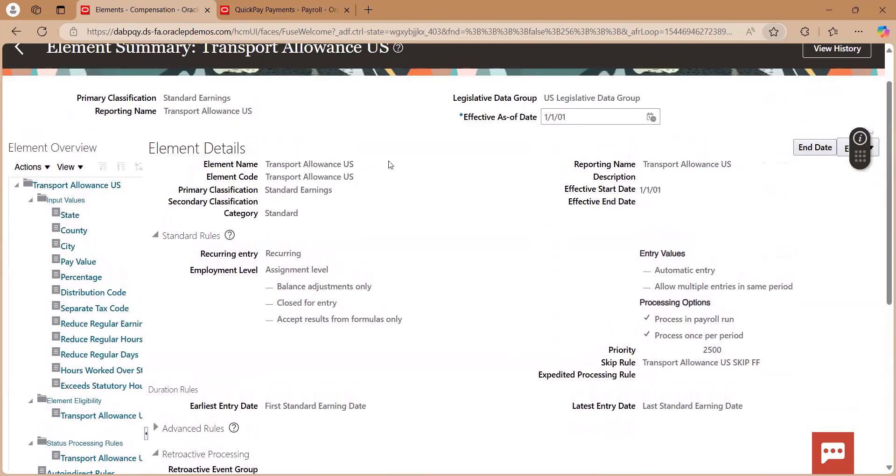
On the open QuickPay Payments page, exclude the US Taxation entry and submit the QuickPay calculation to view its statement of earnings
click(285, 5)
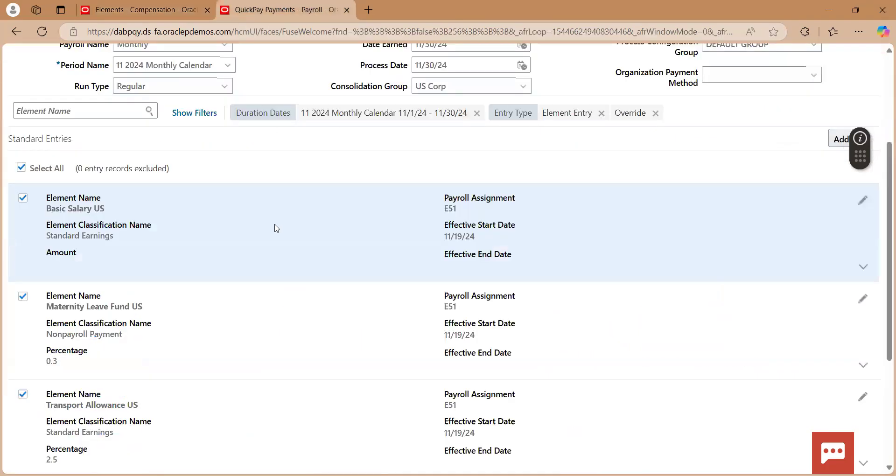
scroll(20, 346, down, 3)
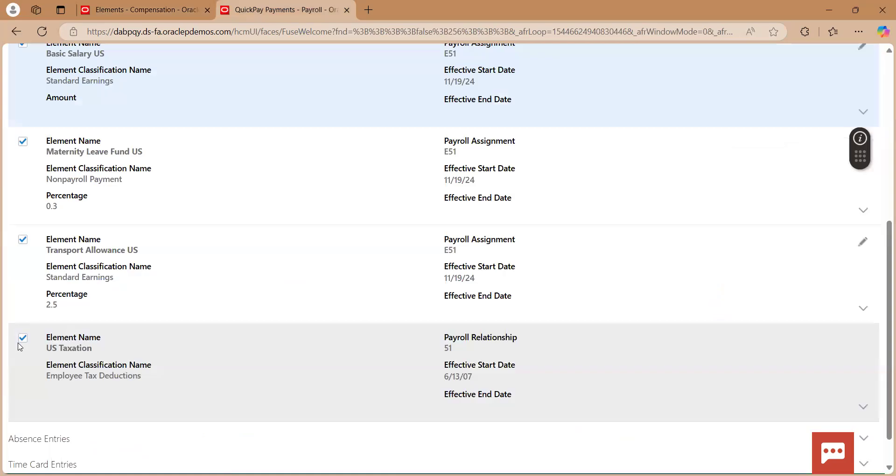
click(20, 346)
click(22, 338)
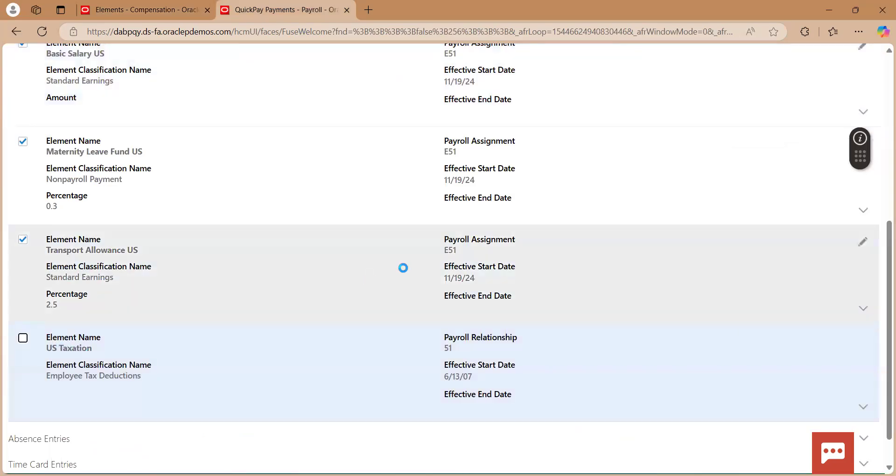
scroll(402, 267, up, 7)
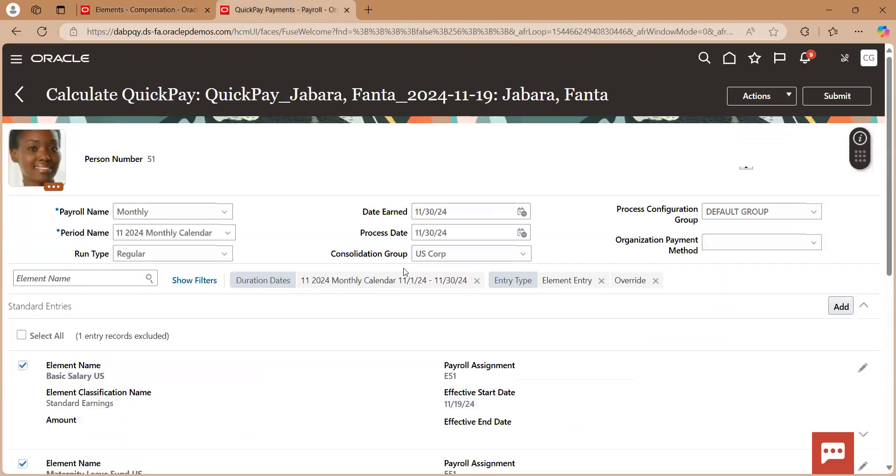
click(822, 97)
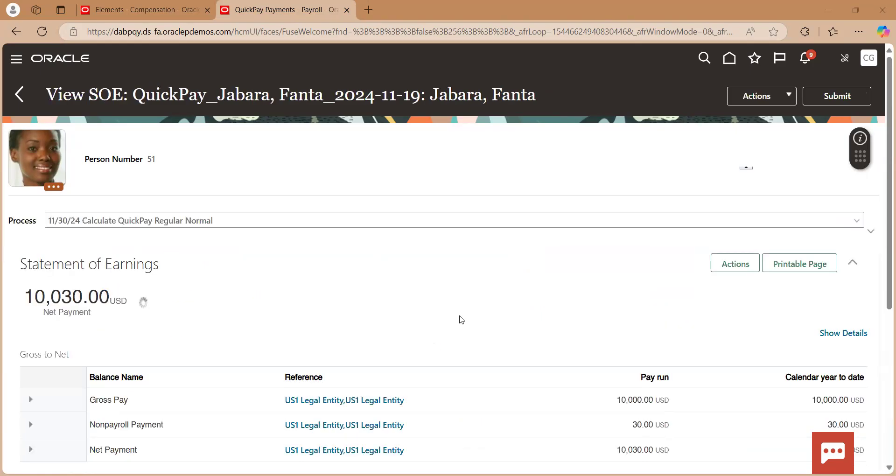
scroll(512, 338, down, 2)
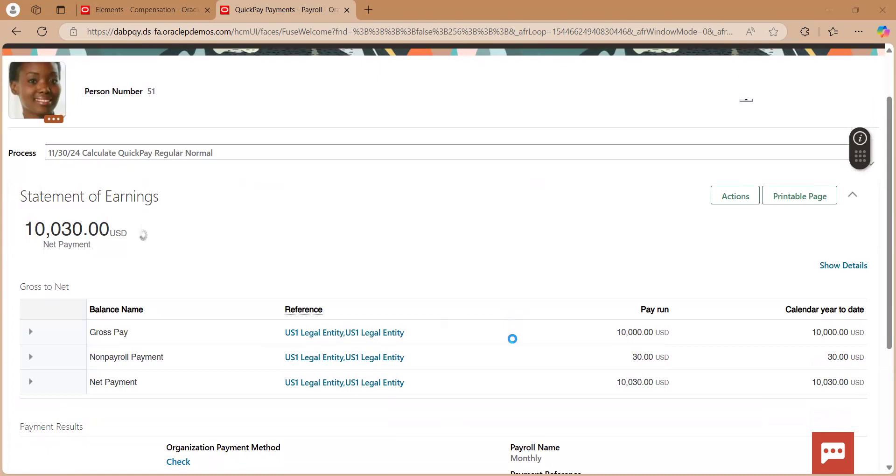
Examine the balance feeds of Gross Pay, Nonpayroll Payment and Net Payment in the statement of earnings
scroll(513, 338, down, 2)
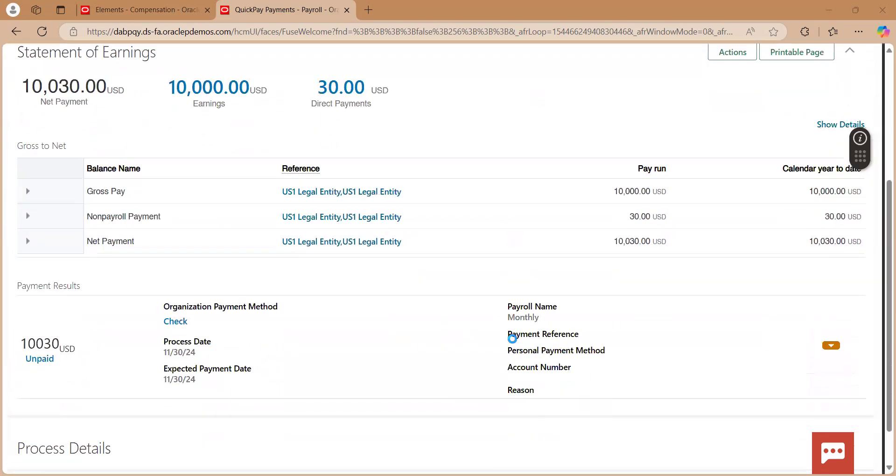
click(30, 215)
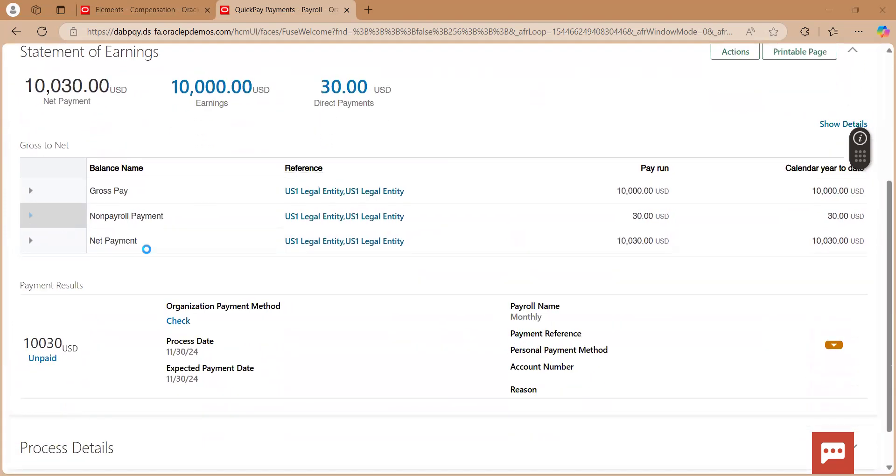
click(33, 193)
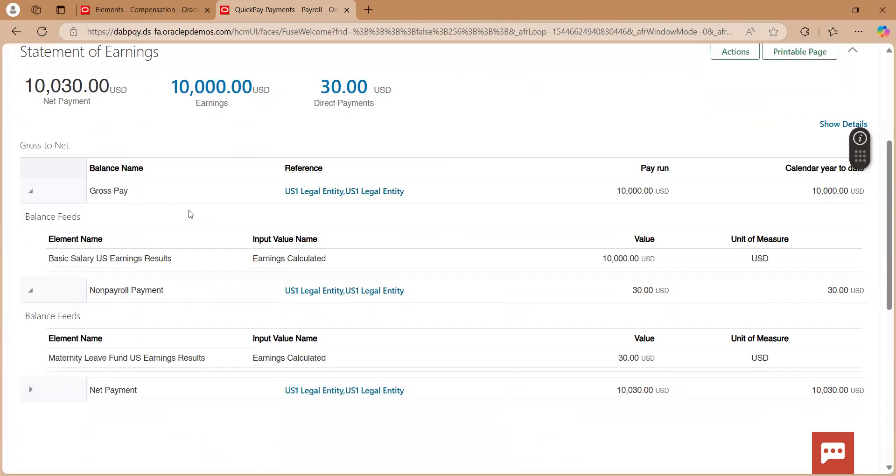
scroll(190, 214, down, 1)
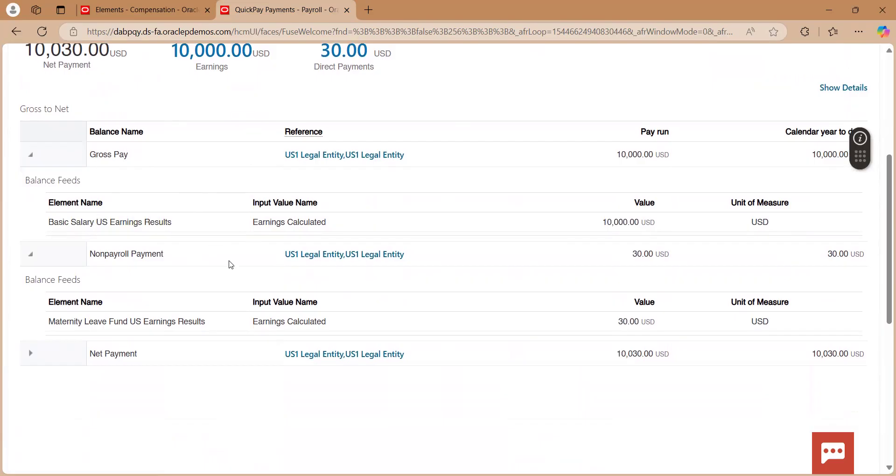
scroll(231, 265, down, 2)
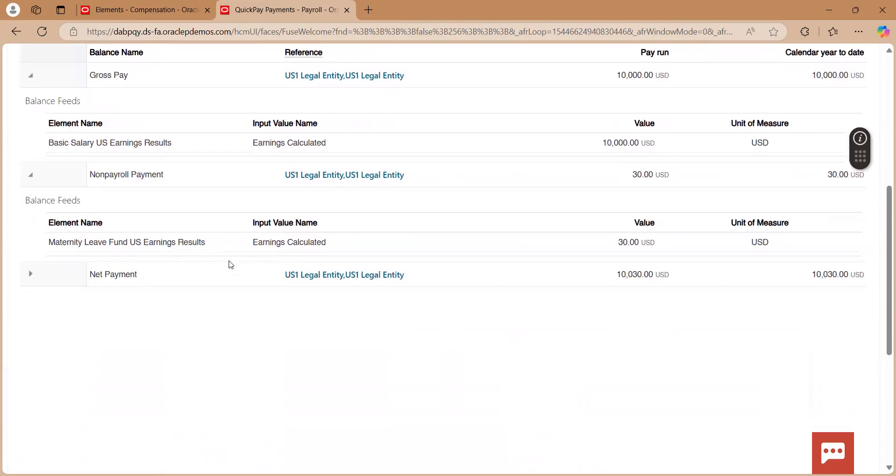
scroll(230, 265, down, 1)
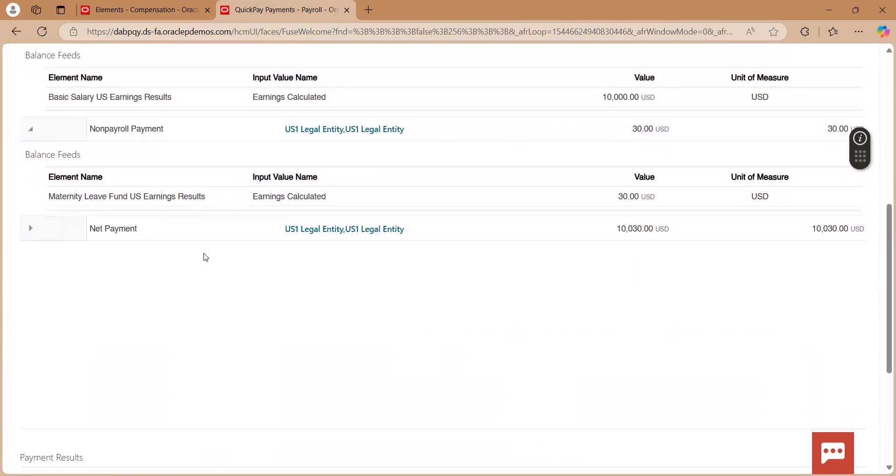
click(30, 228)
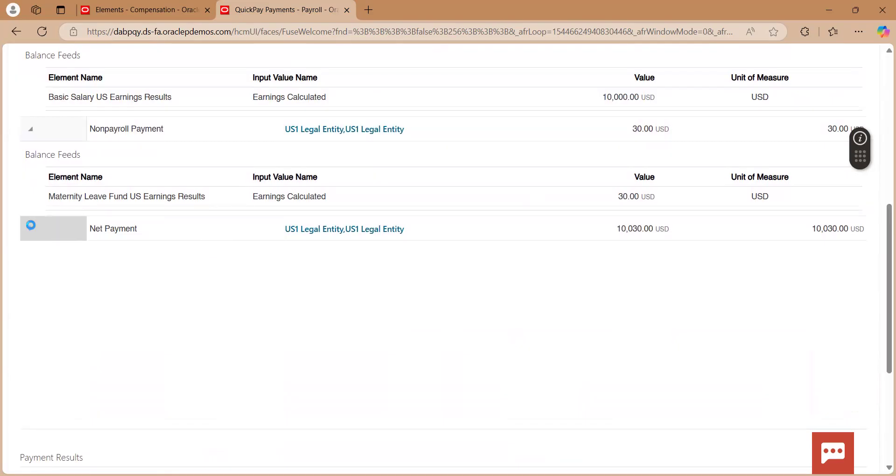
scroll(142, 254, up, 6)
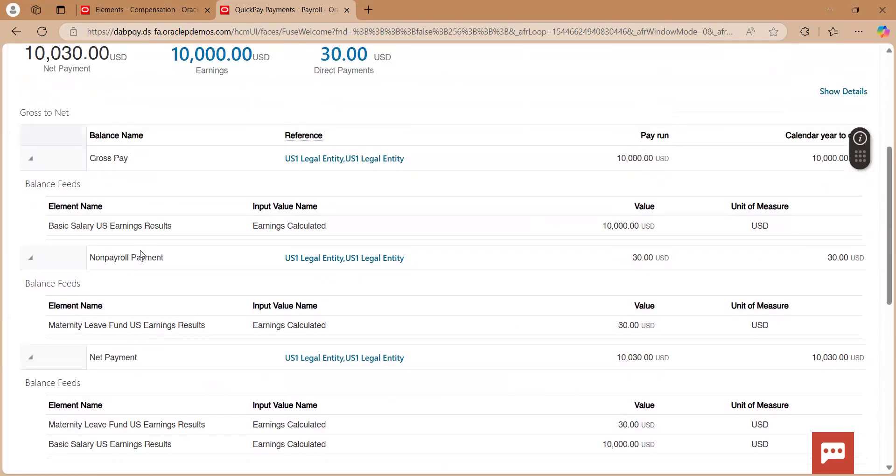
scroll(142, 255, up, 2)
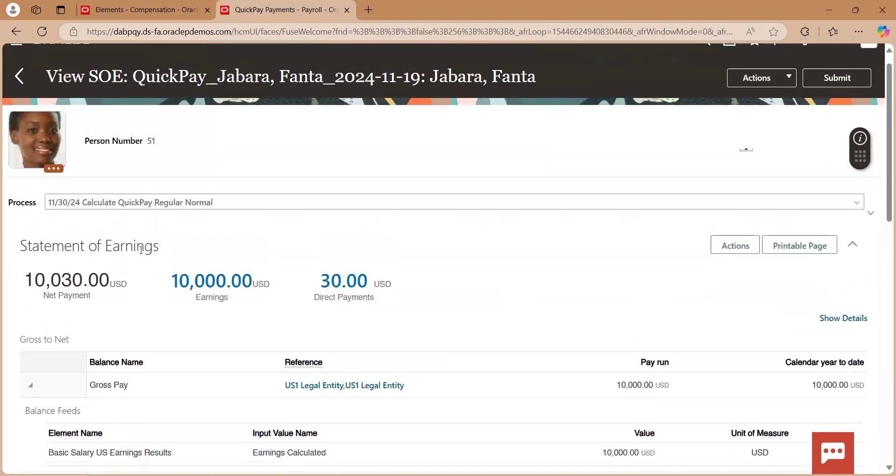
scroll(142, 251, down, 1)
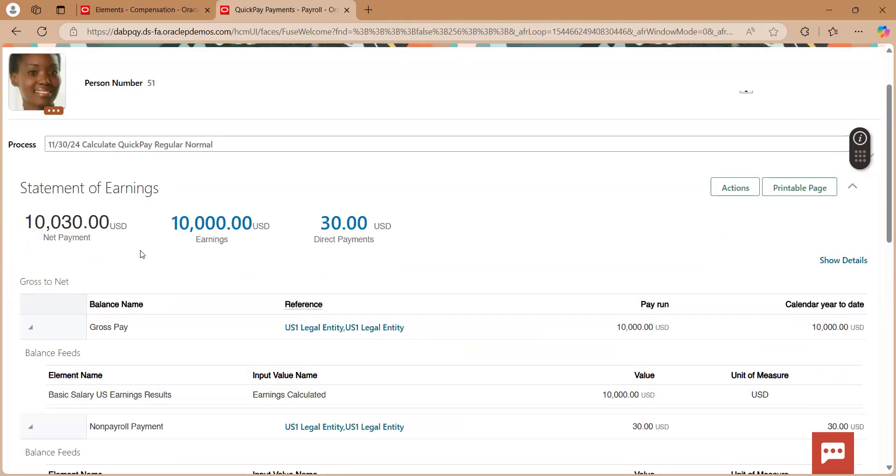
scroll(141, 253, up, 2)
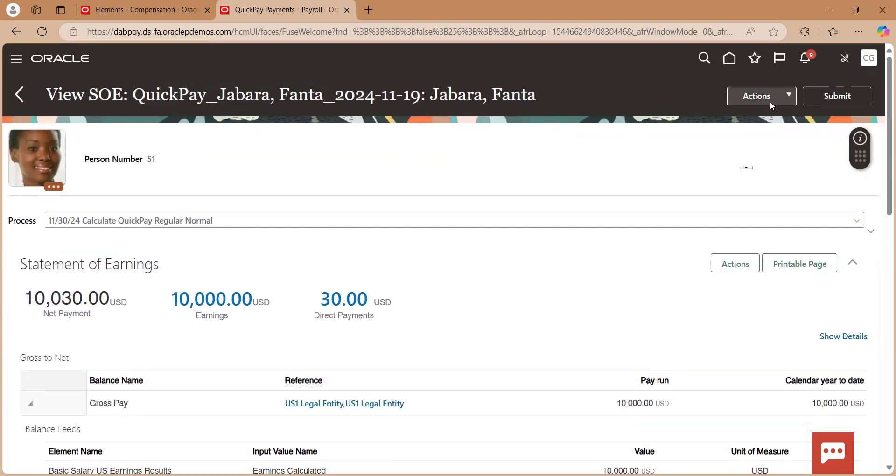
Delete the calculated QuickPay results and return to the Calculate QuickPay page
click(788, 96)
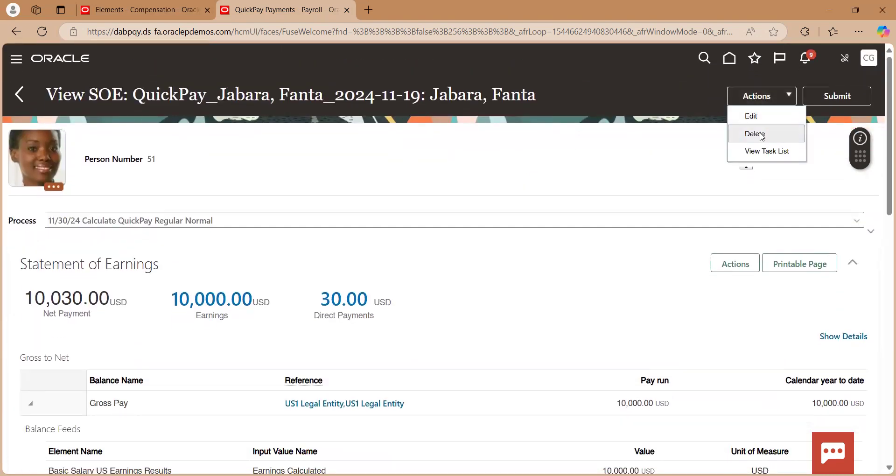
click(761, 135)
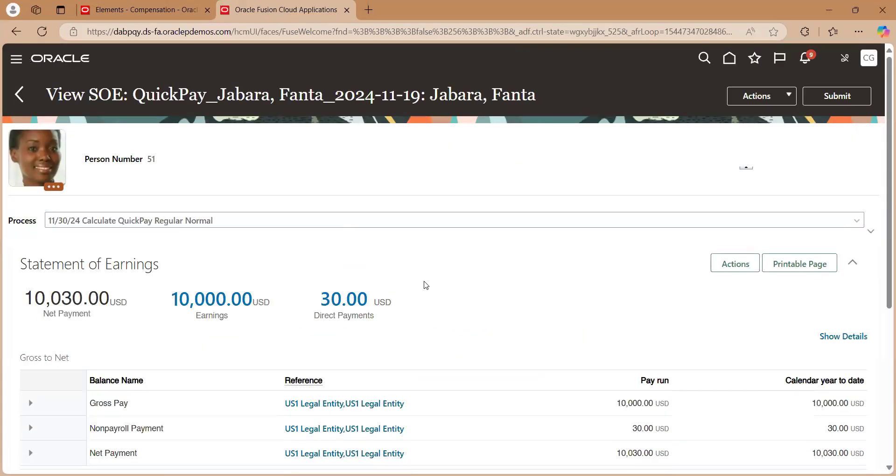
click(758, 98)
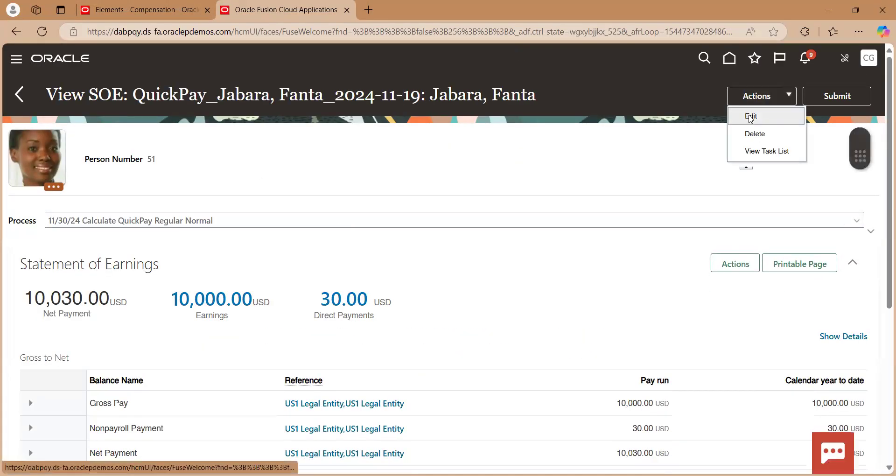
click(754, 135)
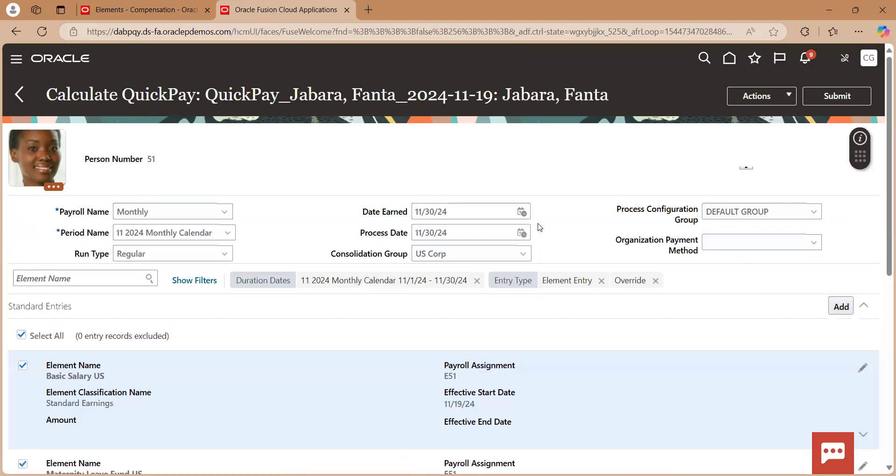
Set the Percentage of the Maternity Leave Fund US standard entry to 0 and submit the entry change
scroll(221, 319, down, 3)
scroll(222, 320, down, 3)
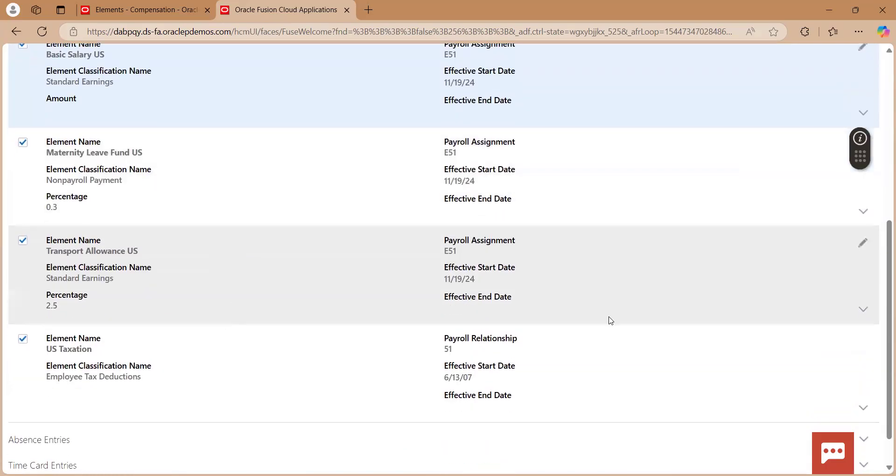
scroll(635, 253, up, 2)
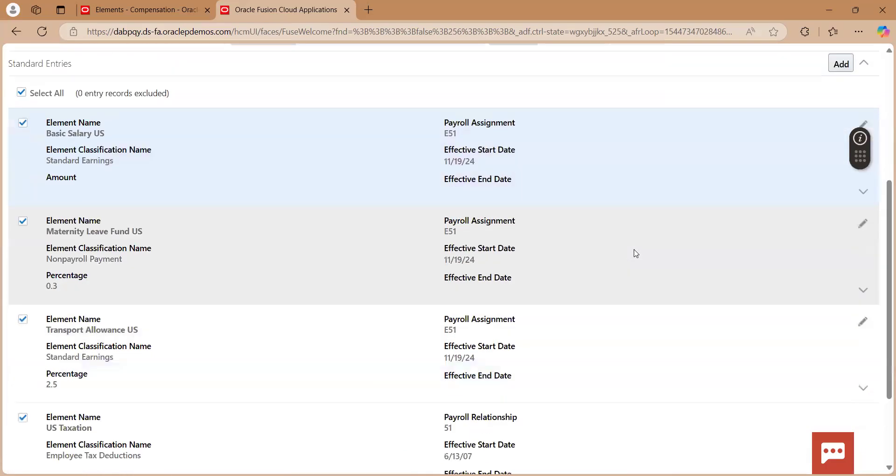
click(863, 222)
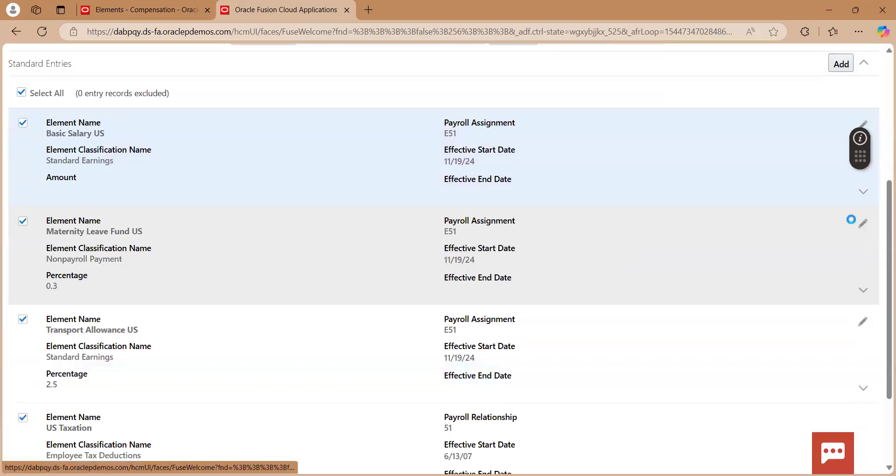
scroll(605, 216, up, 3)
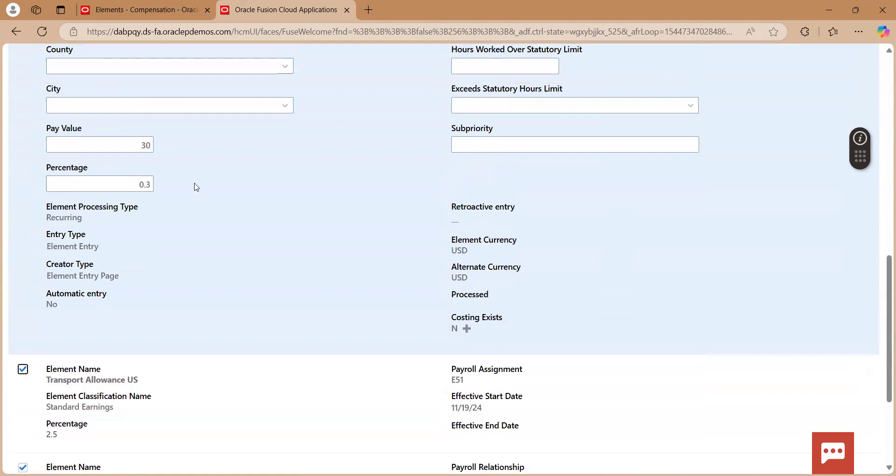
key(BackSpace)
key(BackSpace)
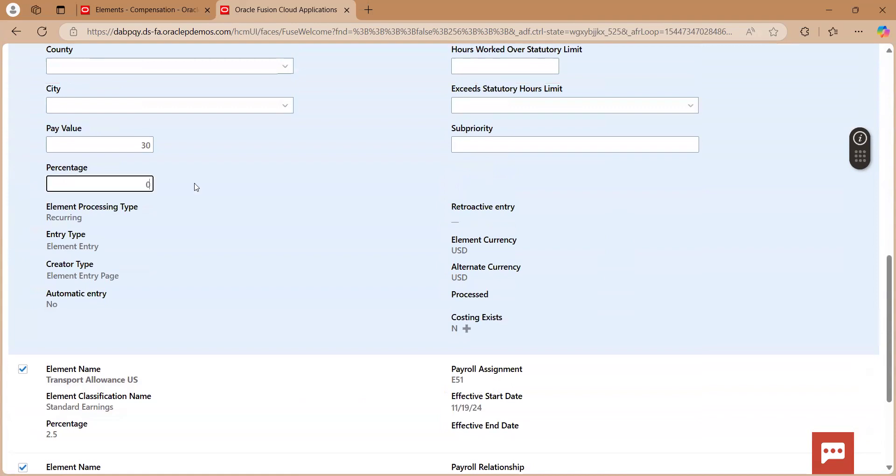
scroll(197, 187, up, 3)
scroll(197, 187, up, 2)
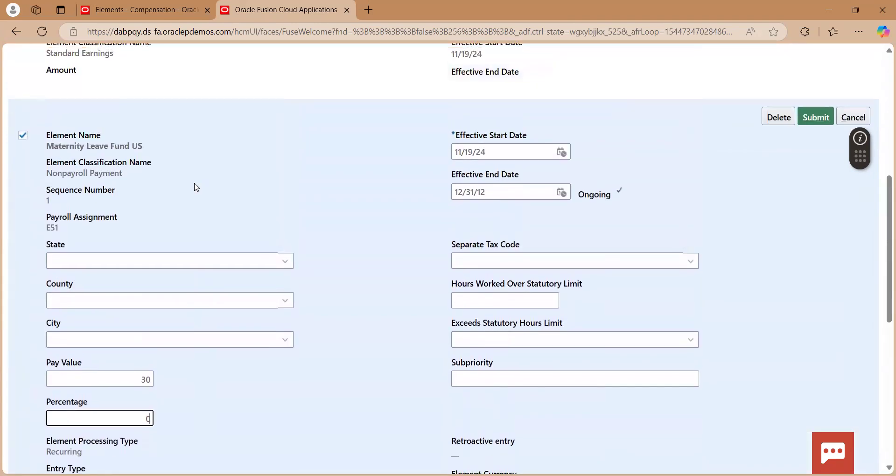
click(813, 117)
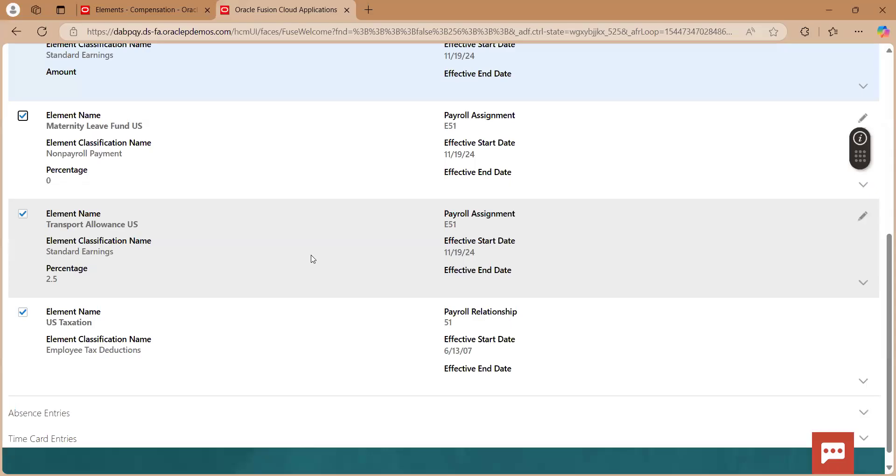
Submit the QuickPay calculation with all standard entries included and wait for its statement of earnings
scroll(312, 259, up, 7)
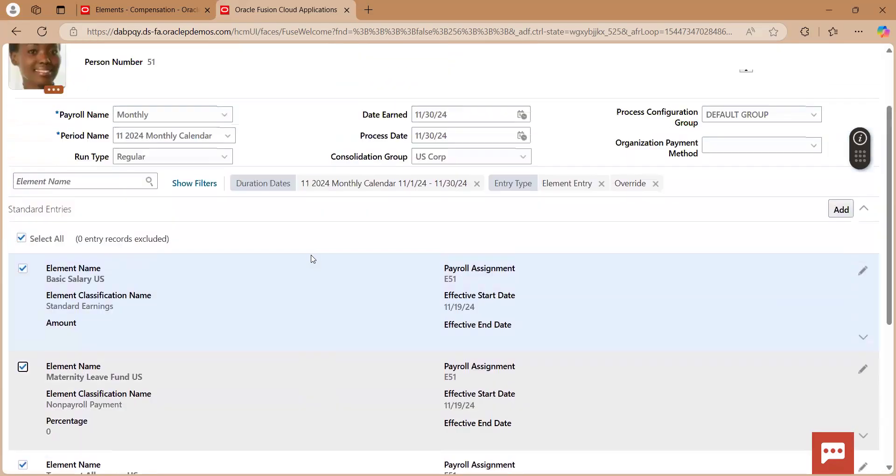
click(836, 53)
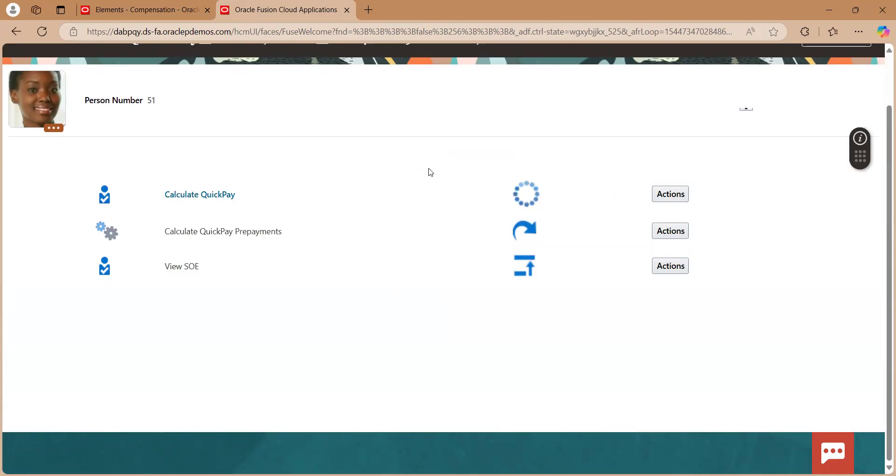
scroll(431, 173, up, 2)
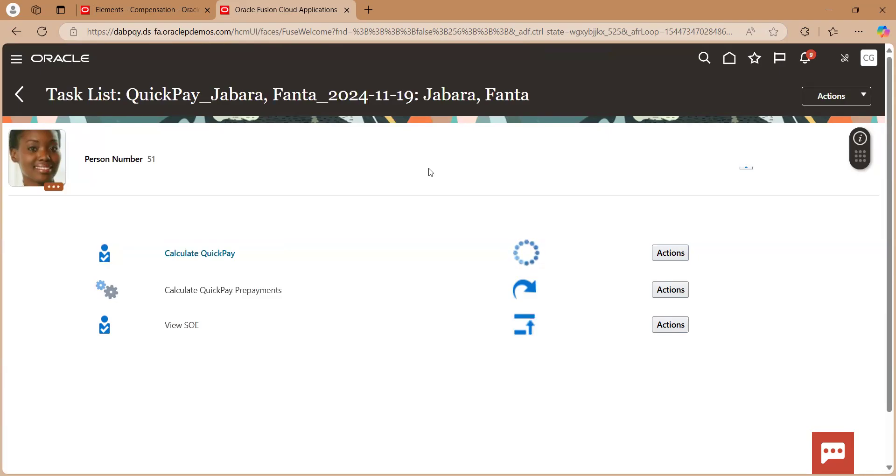
scroll(431, 173, down, 1)
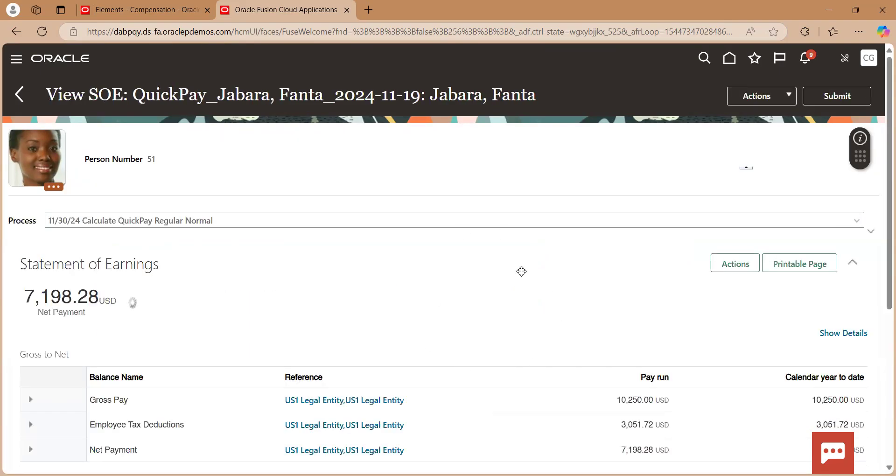
Examine the balance feeds of Gross Pay, Employee Tax Deductions and Net Payment for the Transport Allowance US result
scroll(497, 303, down, 2)
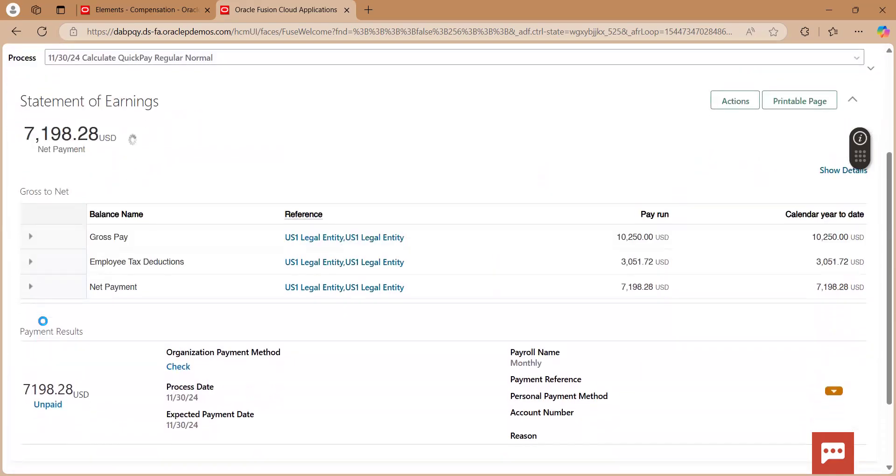
click(30, 265)
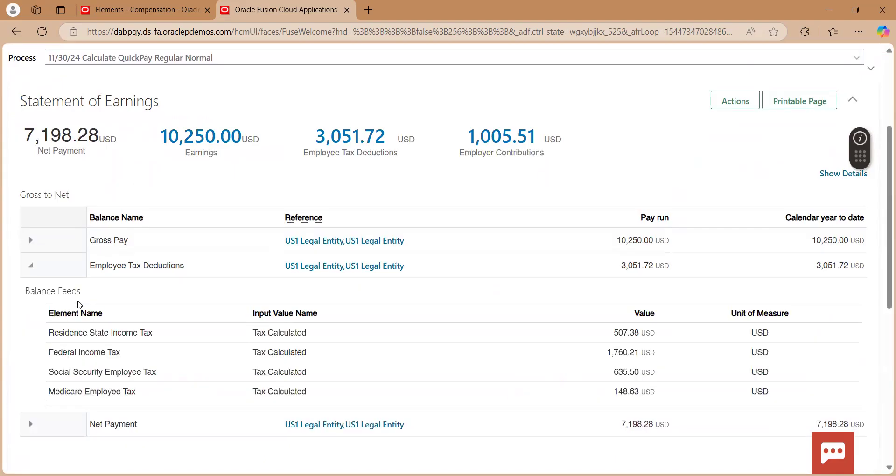
click(30, 265)
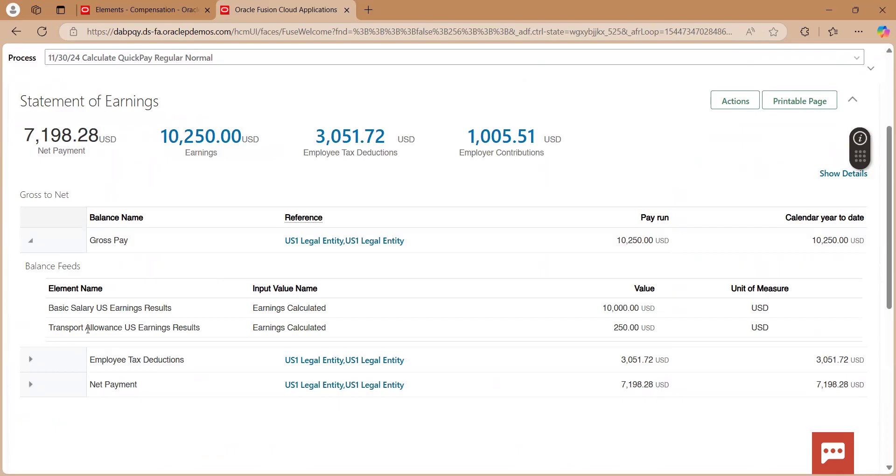
scroll(87, 329, down, 1)
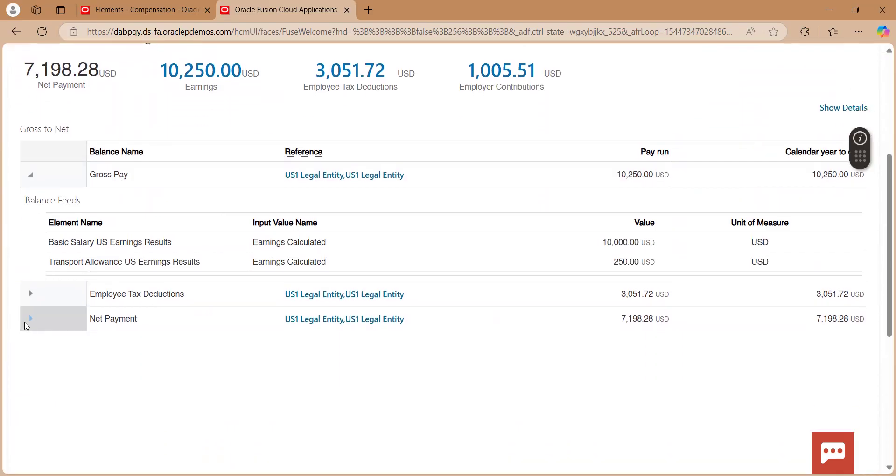
click(29, 319)
scroll(283, 344, down, 1)
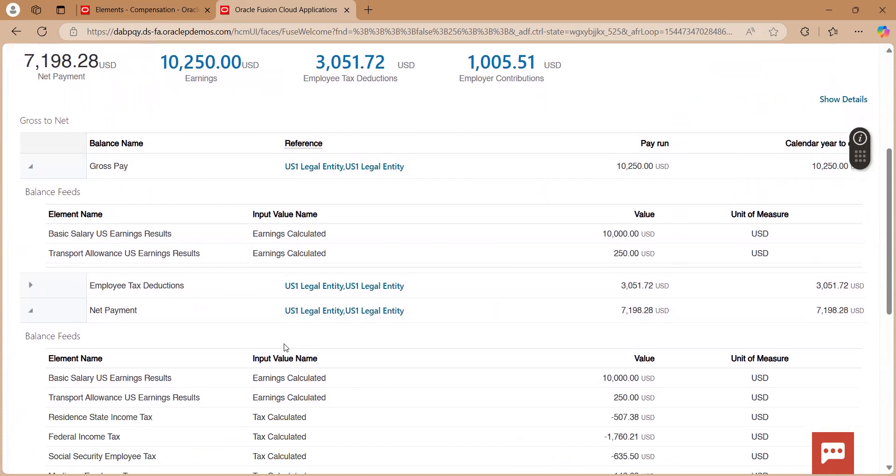
scroll(149, 319, down, 1)
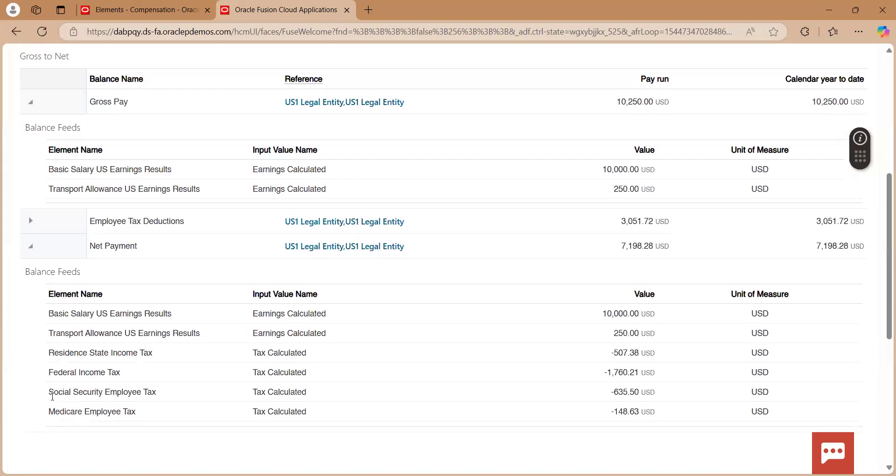
scroll(53, 396, up, 3)
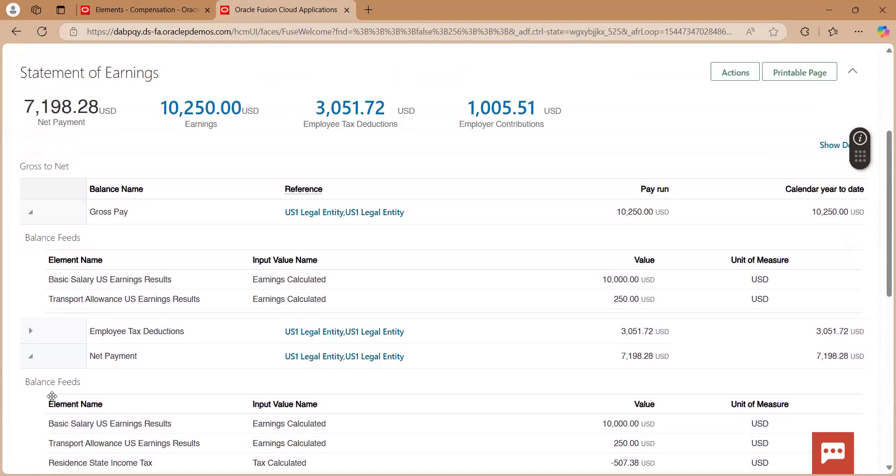
click(30, 331)
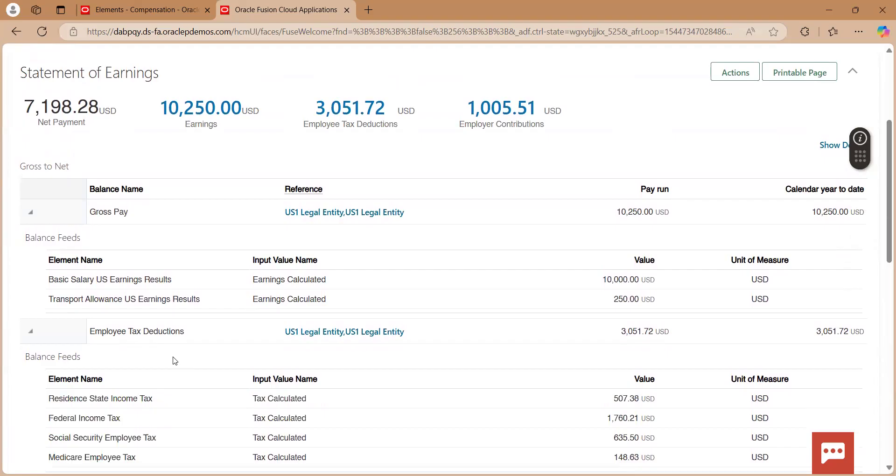
scroll(174, 360, down, 2)
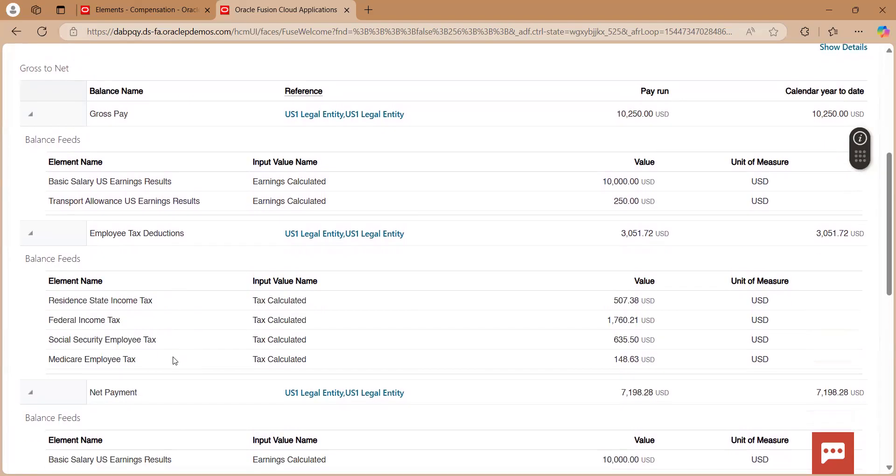
scroll(175, 361, up, 4)
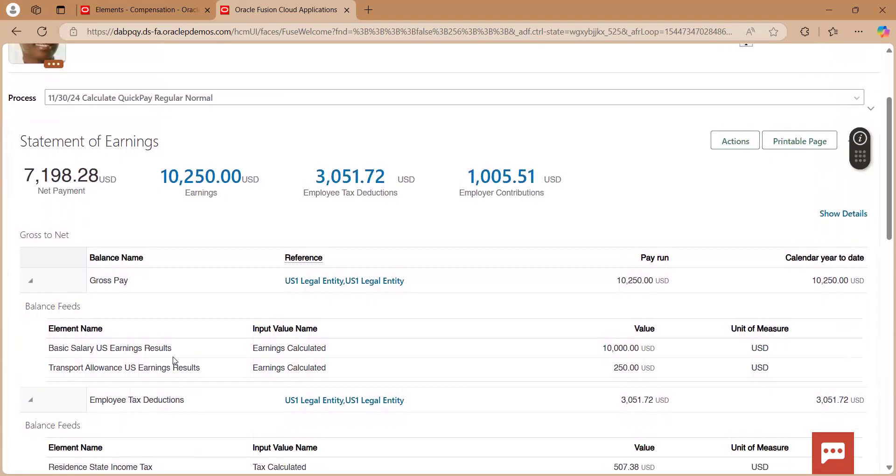
scroll(175, 360, down, 3)
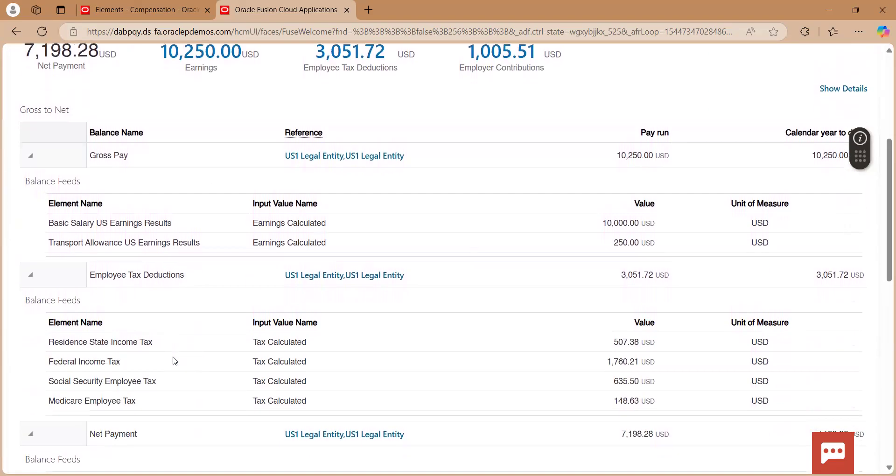
Delete the recalculated QuickPay run from its statement of earnings
scroll(175, 361, up, 5)
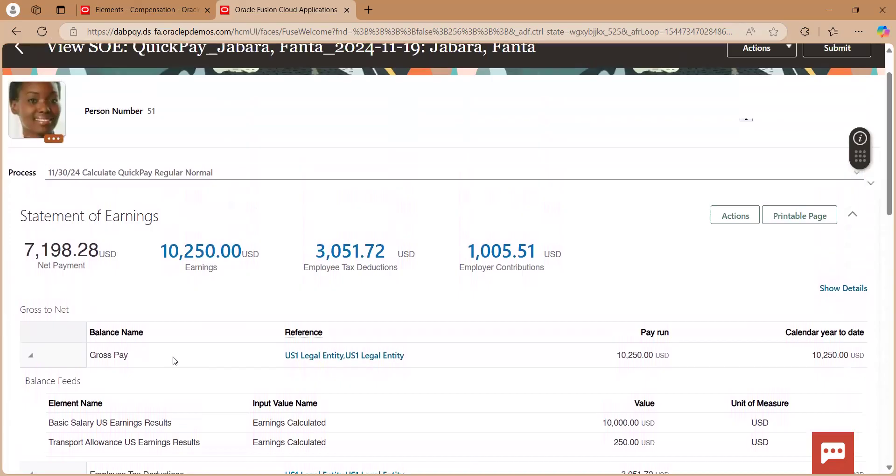
click(763, 62)
click(755, 93)
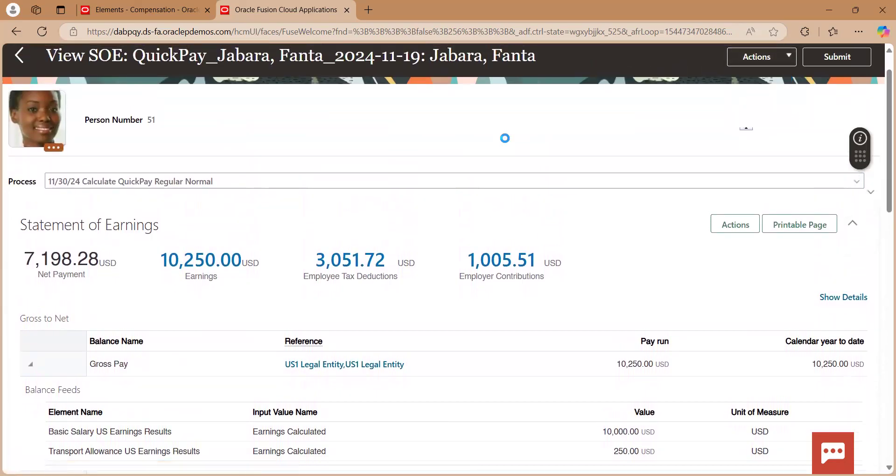